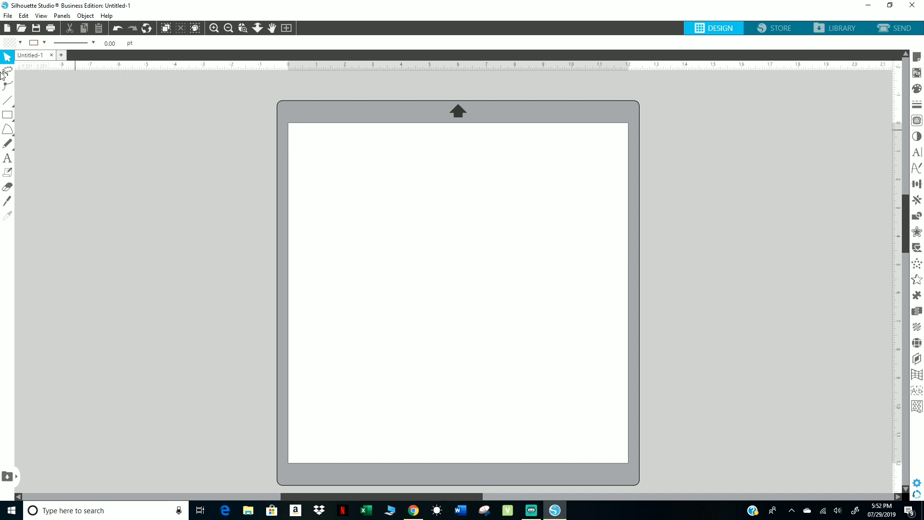
Draw a rectangle about 9.95 in wide and 9.16 in high inside the page area.
left_click(8, 101)
left_click(7, 114)
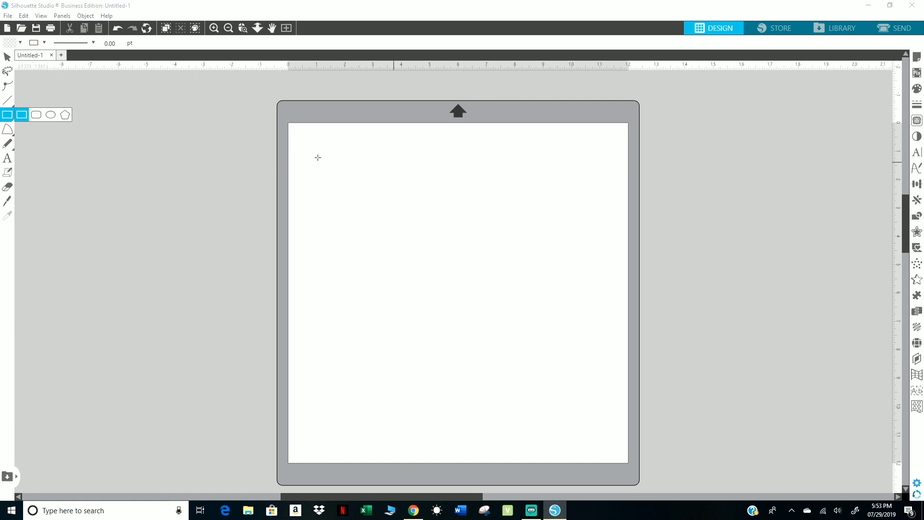
left_click_drag(324, 155, 604, 412)
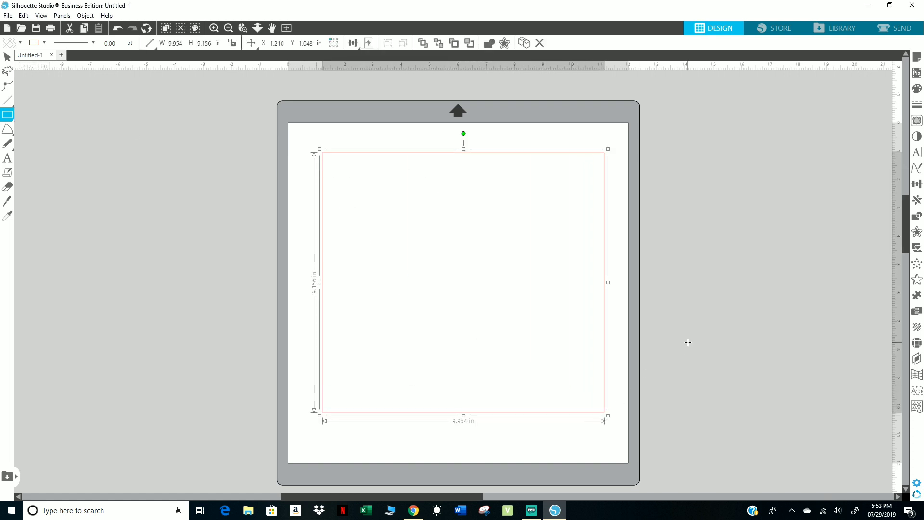
key("Escape")
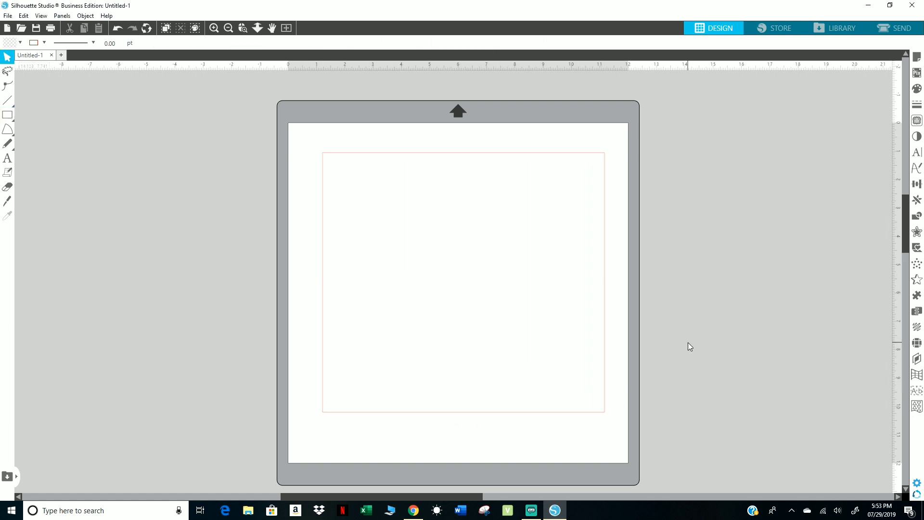
Set the rectangle's width and height to 12 in each and center it on the page.
left_click(379, 153)
left_click(186, 46)
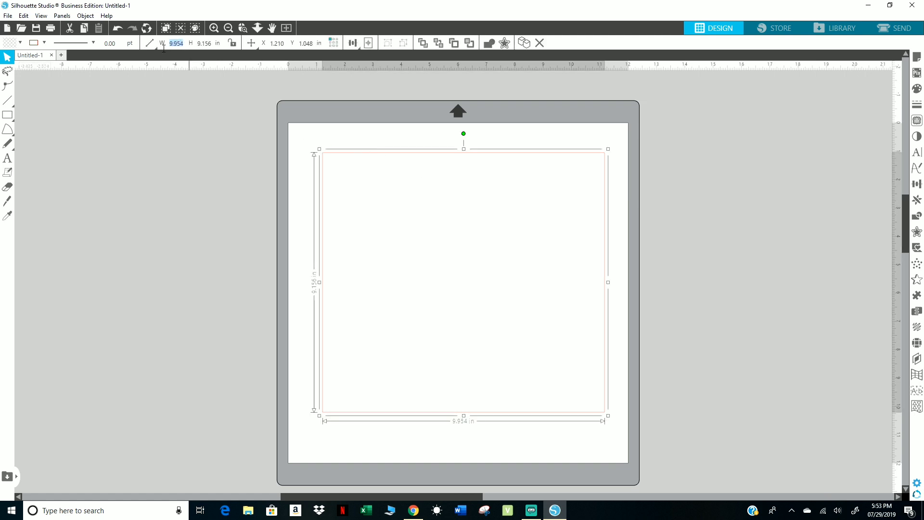
type("12")
key("Tab")
type("12")
key("Tab")
key("Return")
left_click(182, 43)
type("12")
key("Tab")
type("12")
key("Return")
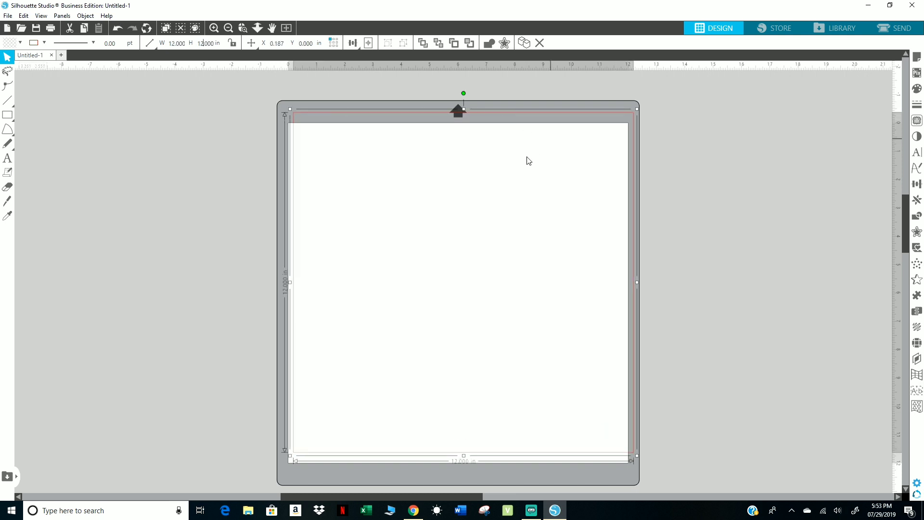
left_click(369, 44)
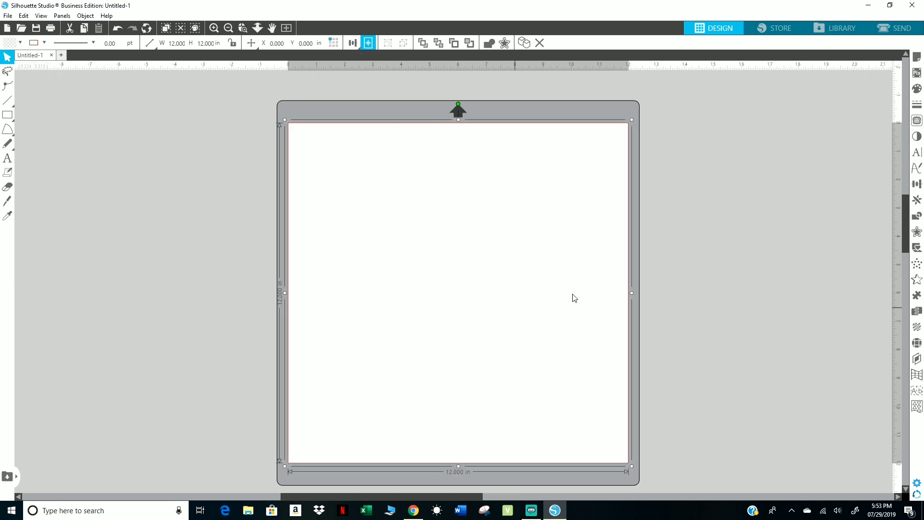
left_click(638, 330)
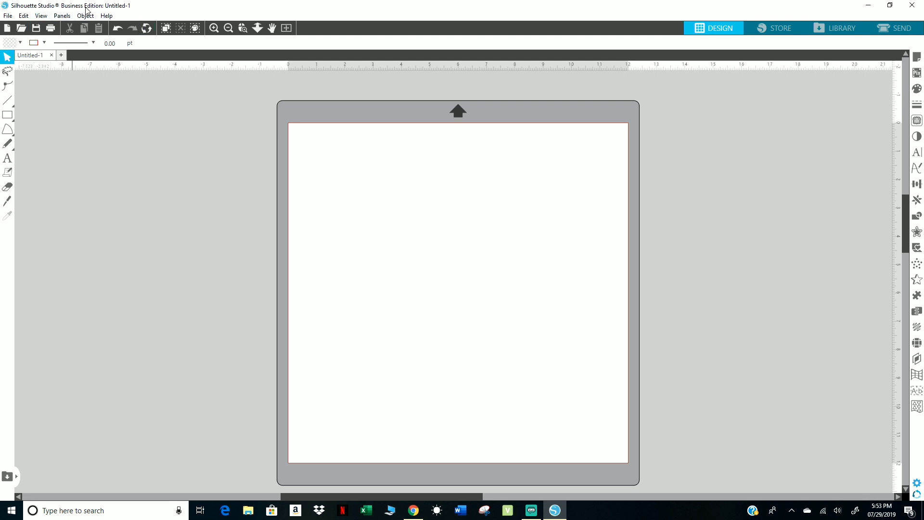
Try several solid fill colors on the page-sized square and settle on pure red.
left_click(566, 128)
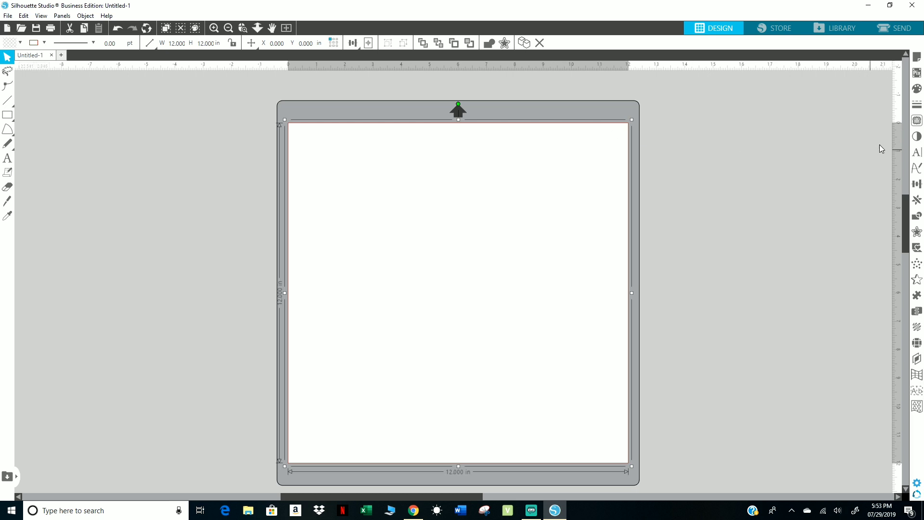
left_click(917, 90)
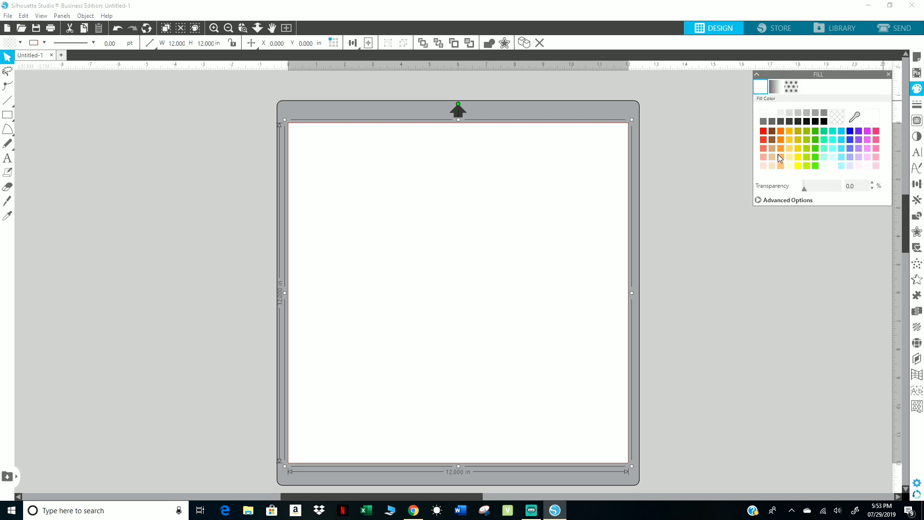
left_click(842, 165)
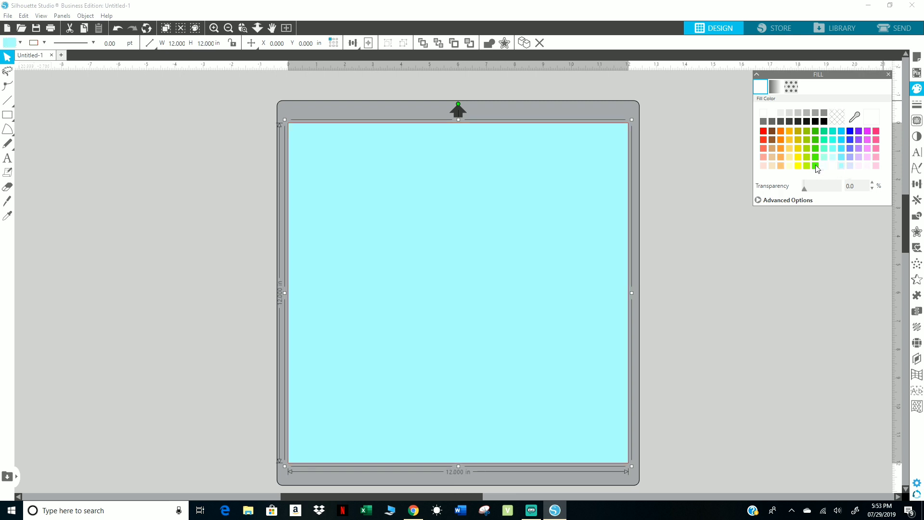
left_click(851, 157)
left_click(852, 148)
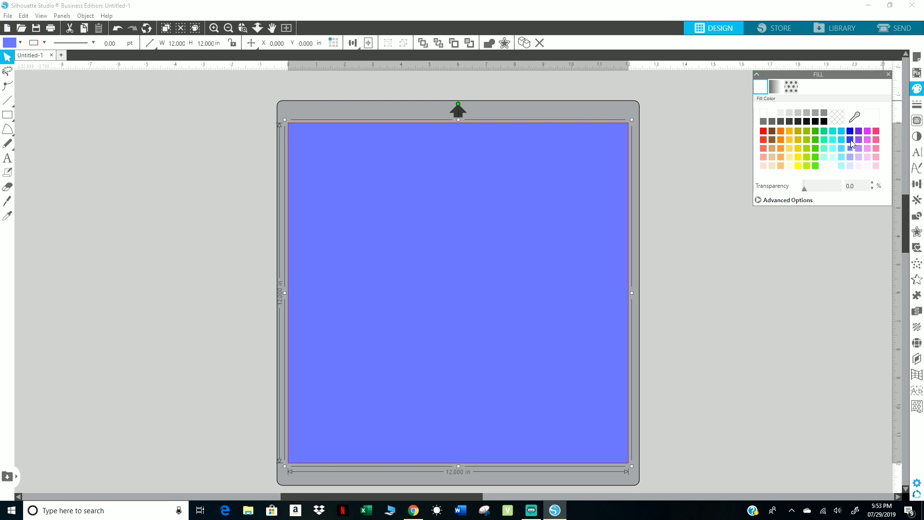
left_click(850, 141)
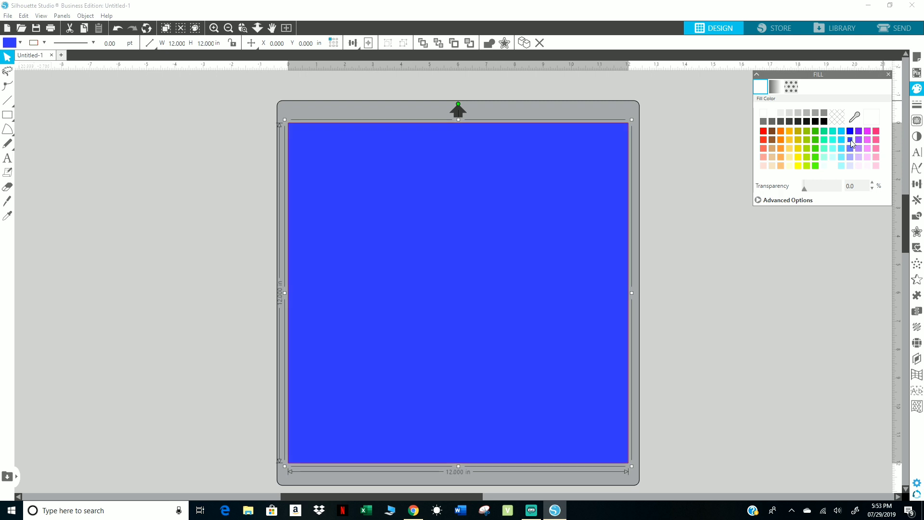
left_click(876, 139)
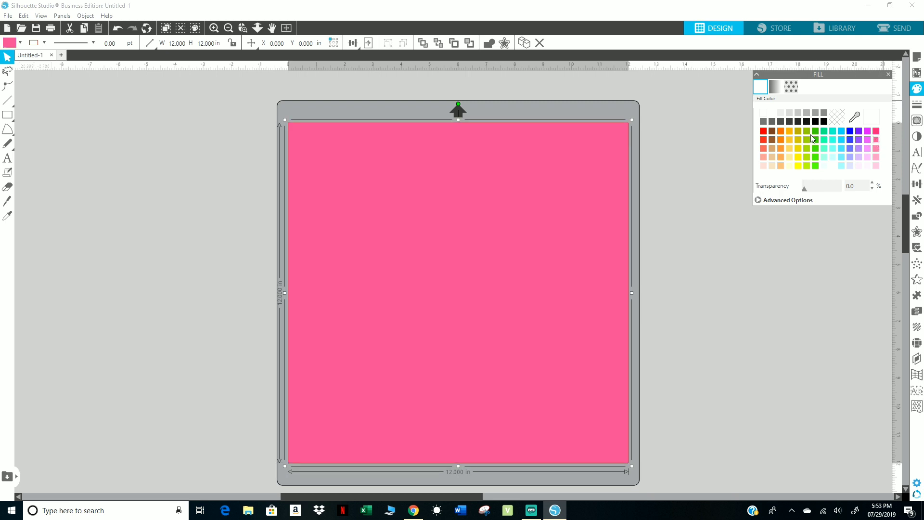
left_click(798, 166)
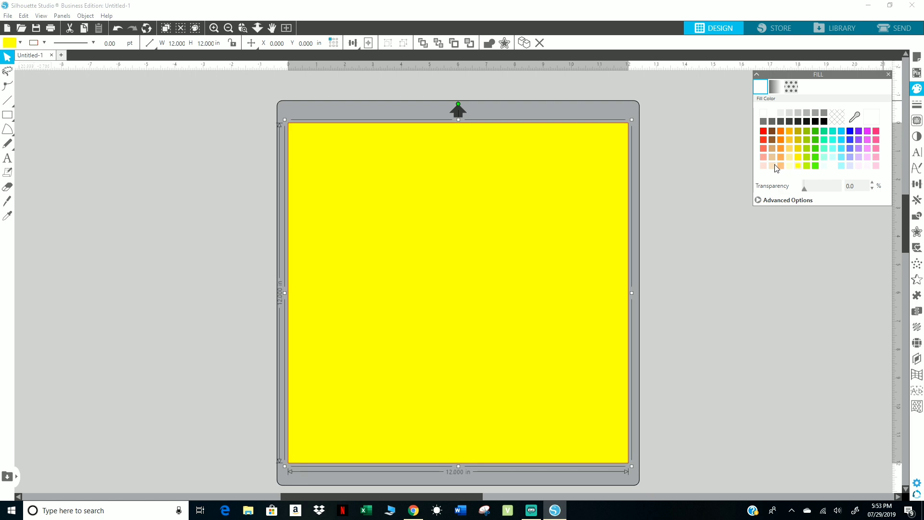
left_click(775, 167)
left_click(764, 155)
left_click(764, 149)
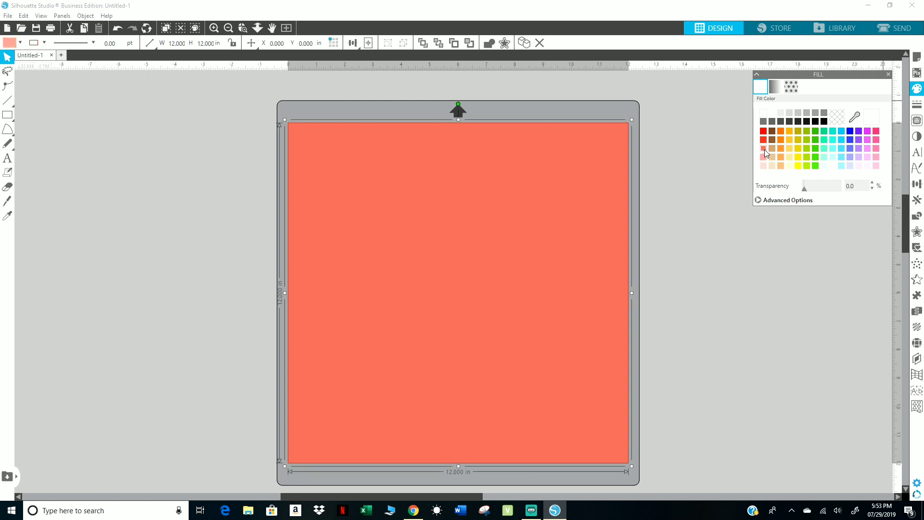
left_click(764, 140)
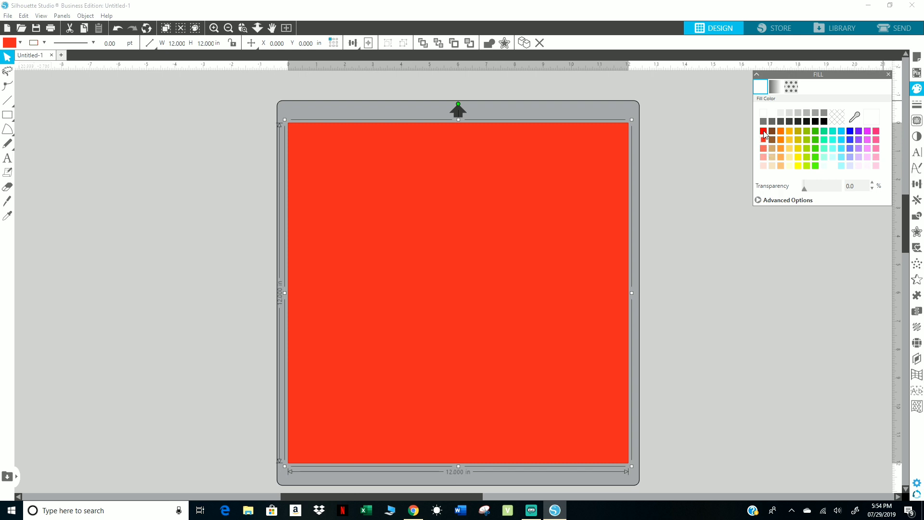
left_click(763, 132)
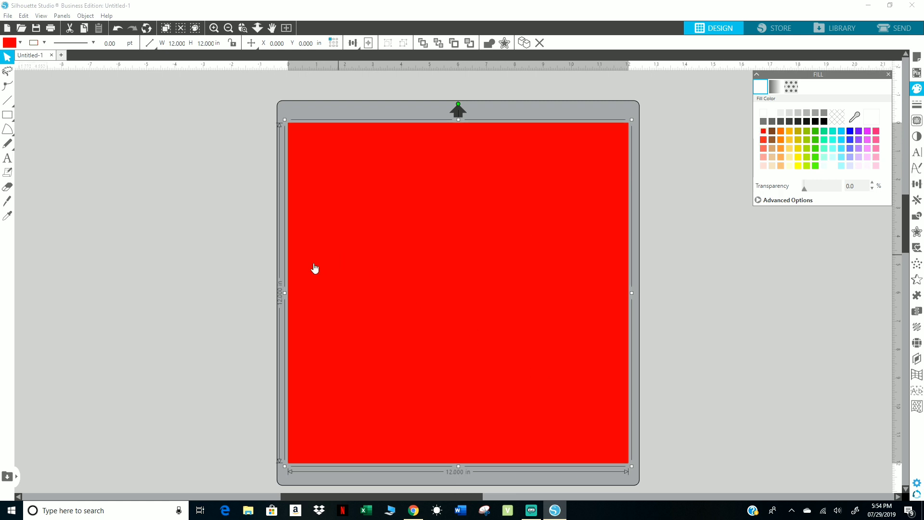
left_click(230, 267)
Merge the image santa abd rud.gif from the Santa & Rudolph folder into the current design.
left_click(8, 16)
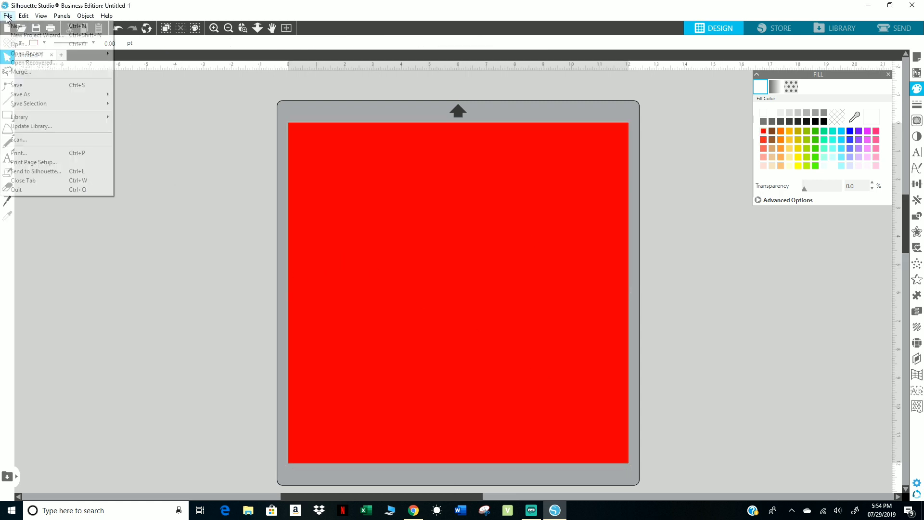
left_click(25, 73)
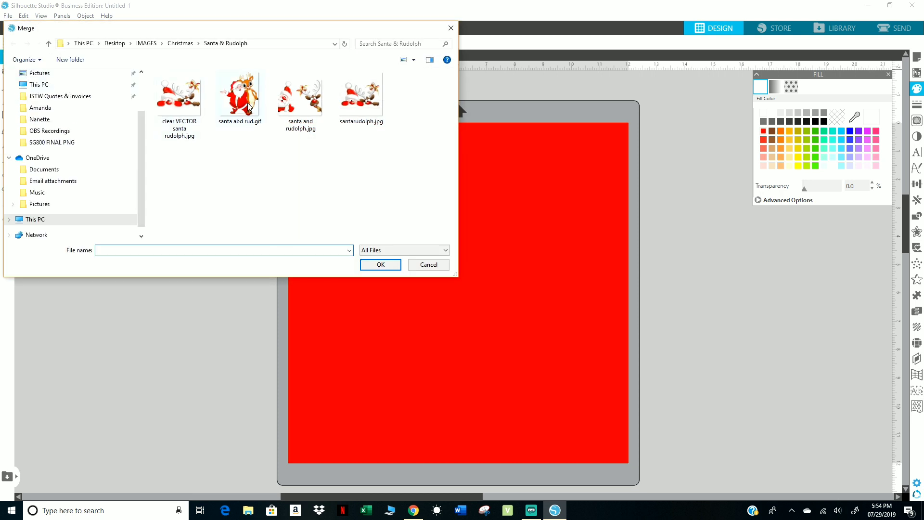
double_click(249, 106)
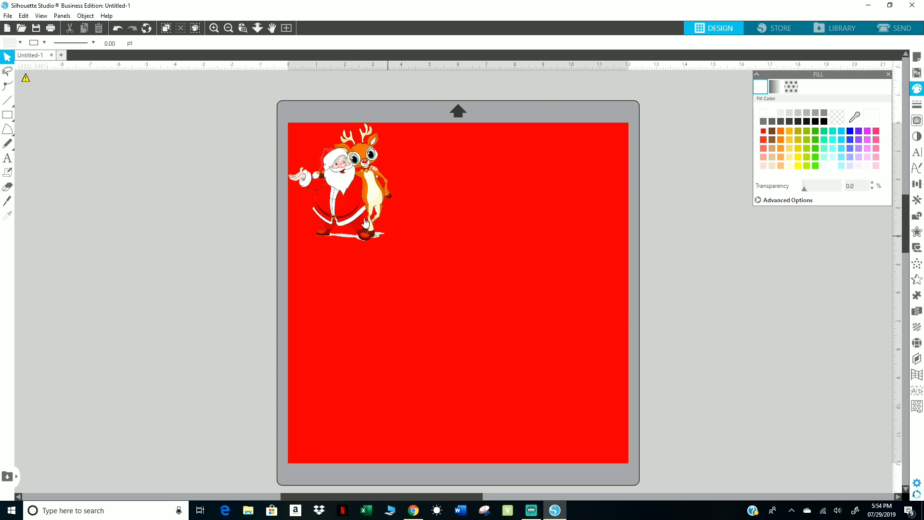
Shrink the Santa and reindeer image proportionally to about 1.75 by 1.98 in, keeping it in the red square's upper-left corner.
left_click_drag(355, 214, 358, 215)
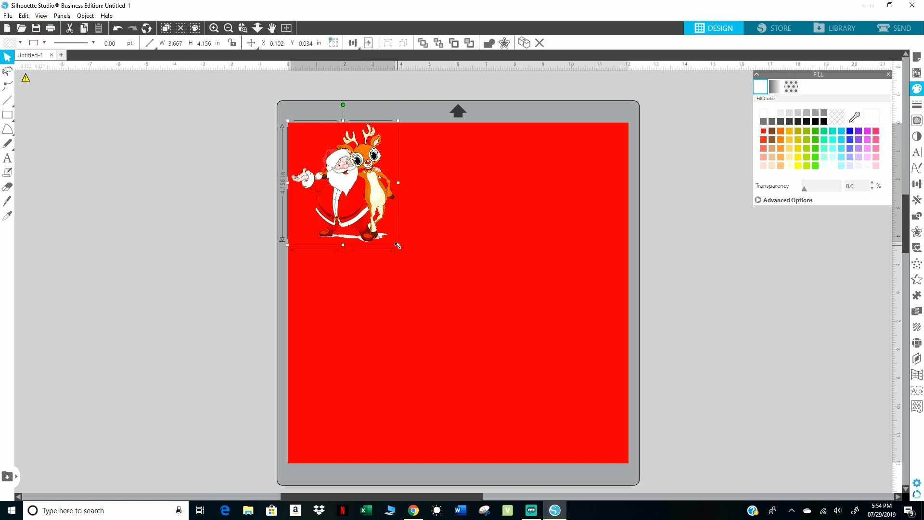
left_click_drag(395, 241, 333, 176)
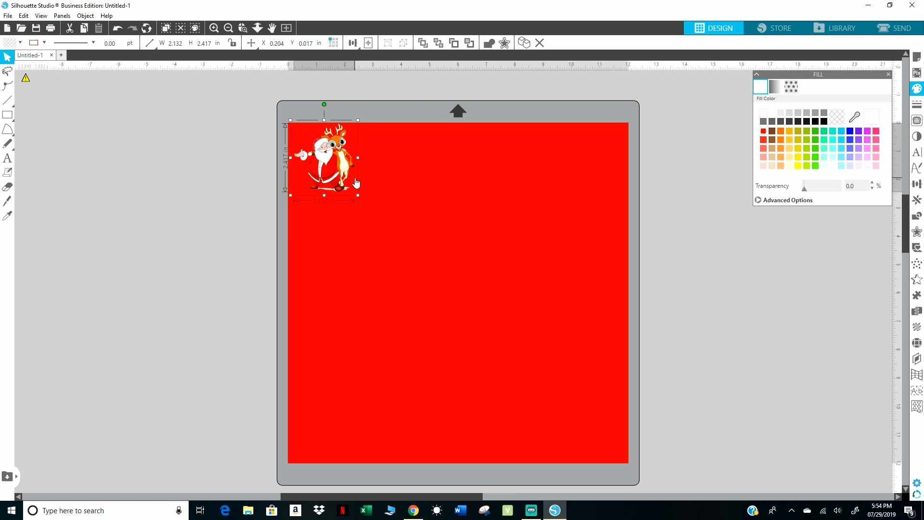
left_click_drag(358, 195, 347, 183)
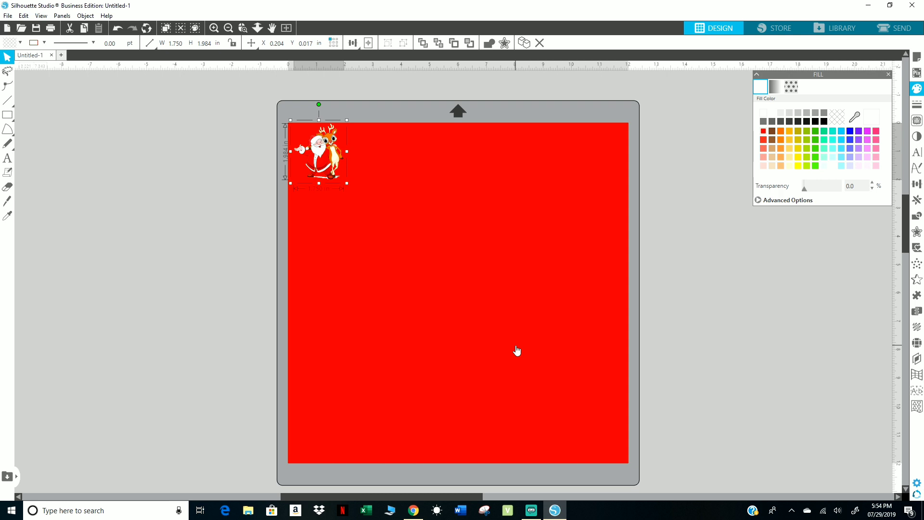
key("Right")
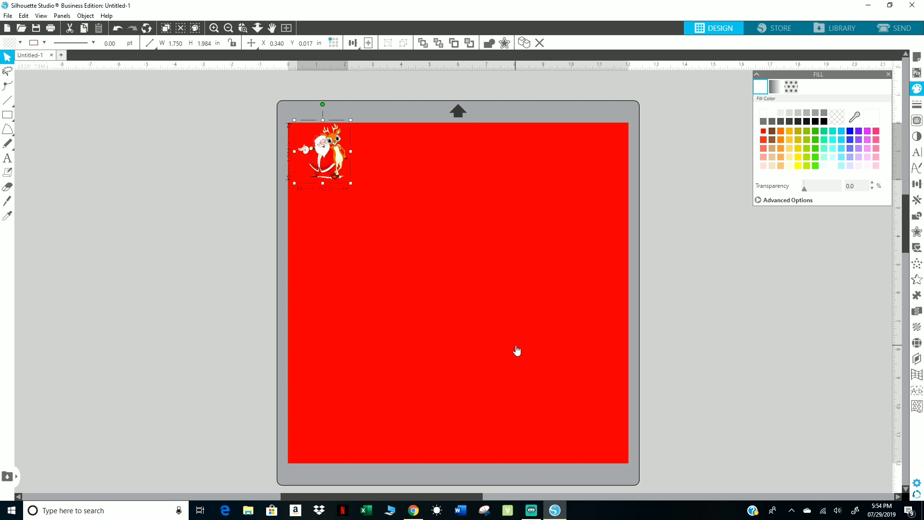
key("Left")
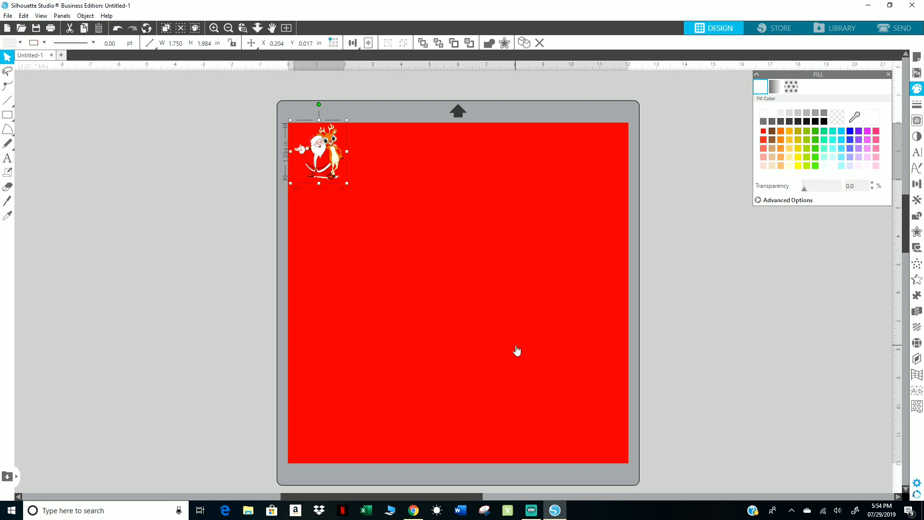
key("Right")
key("Left")
Duplicate the Santa and reindeer image to the right until seven copies form a row along the square's upper edge.
key("ctrl+d")
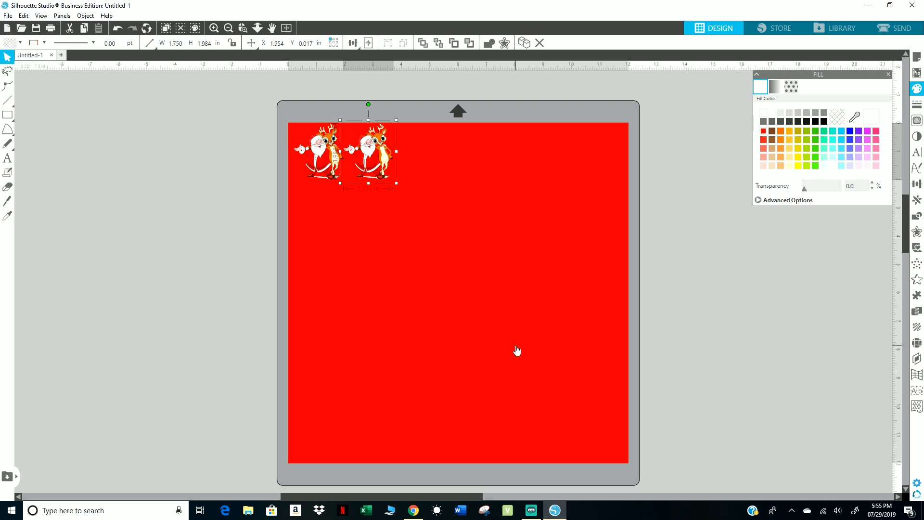
key("i")
key("ctrl+d")
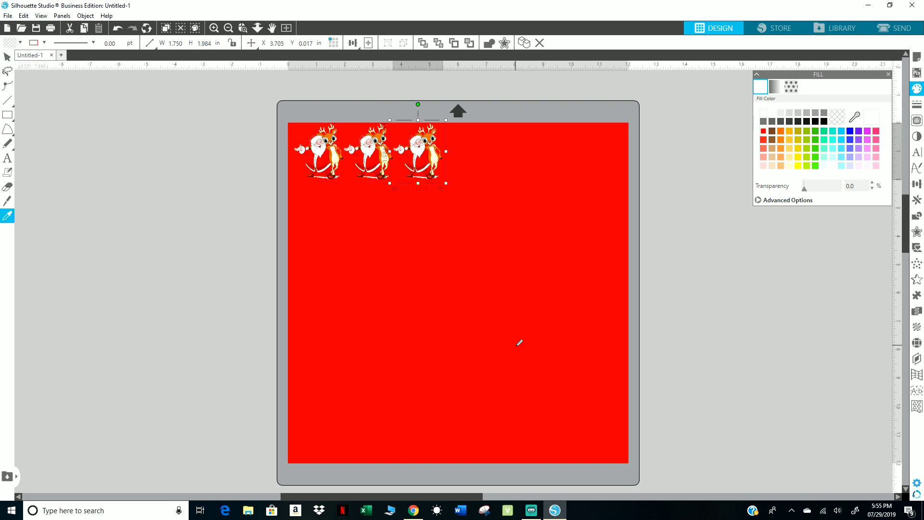
key("ctrl+d")
key("ctrl+d")
key("ctrl+d")
key("ctrl+d")
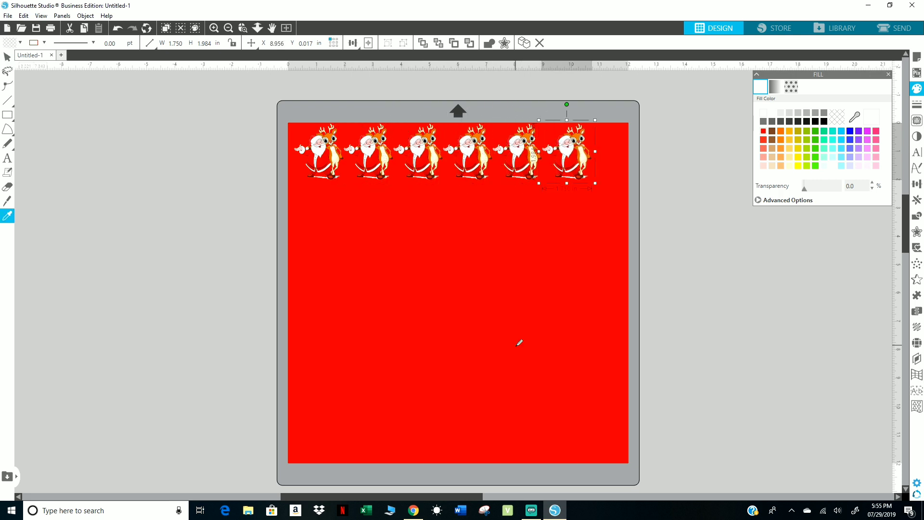
key("ctrl+d")
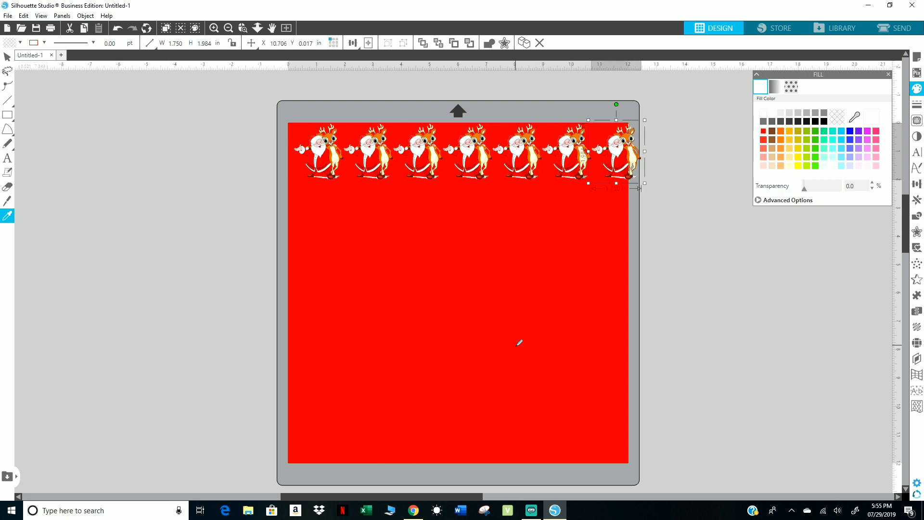
key("v")
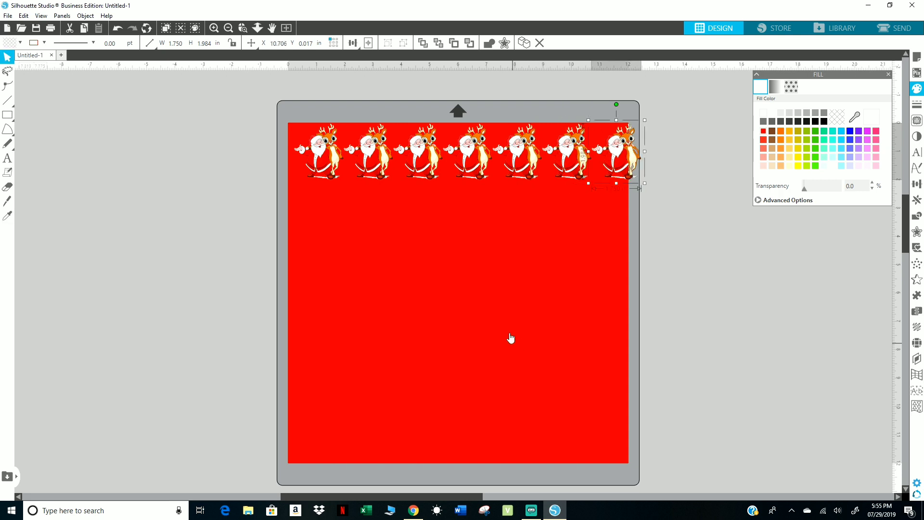
Select all seven Santa and reindeer images and shrink the row proportionally to the red square's width, about 1.67 by 1.89 in each.
left_click(325, 156)
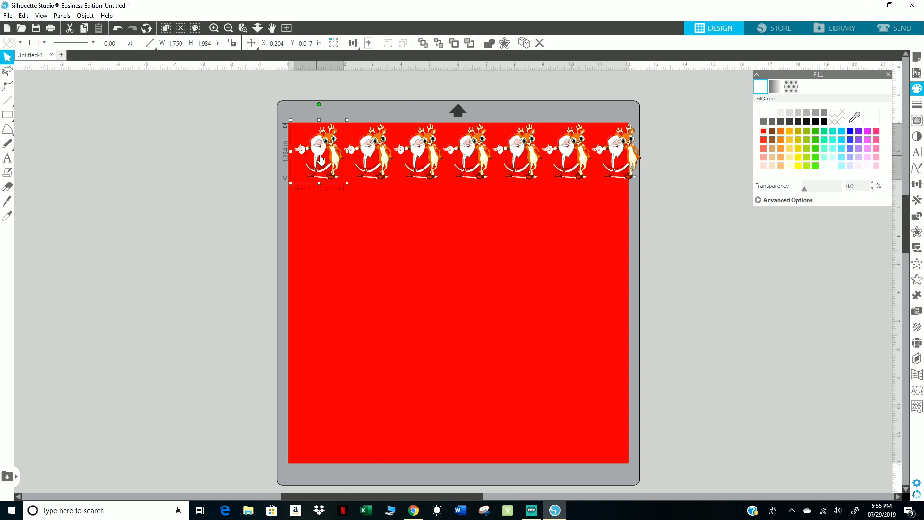
left_click(376, 160, "shift")
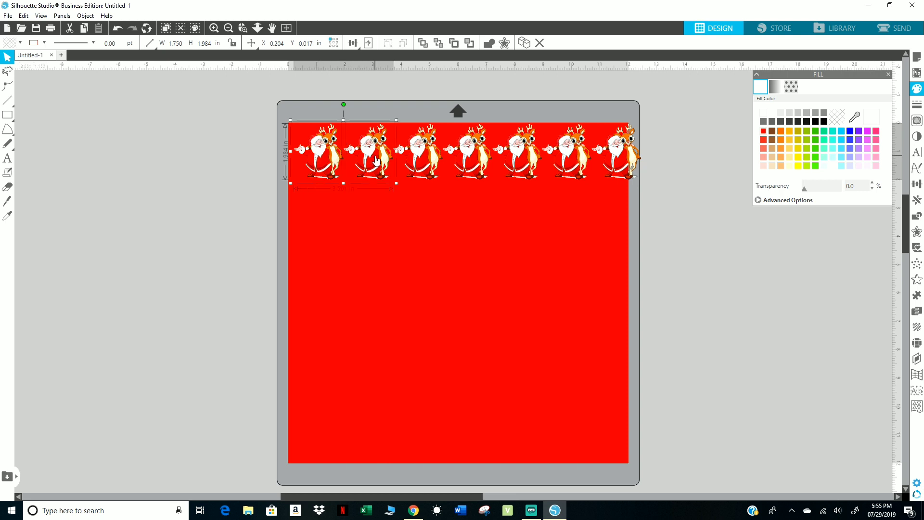
left_click(424, 159, "shift")
left_click(464, 162, "shift")
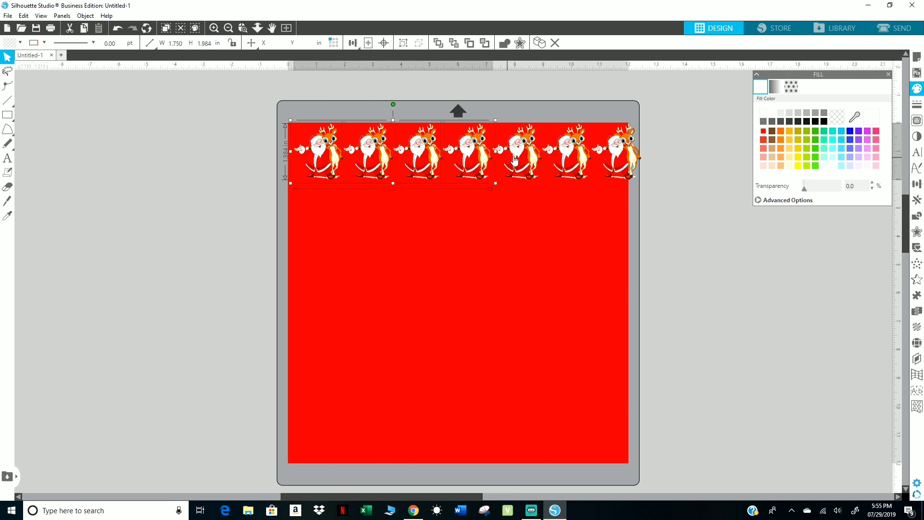
left_click(514, 159, "shift")
left_click(566, 163, "shift")
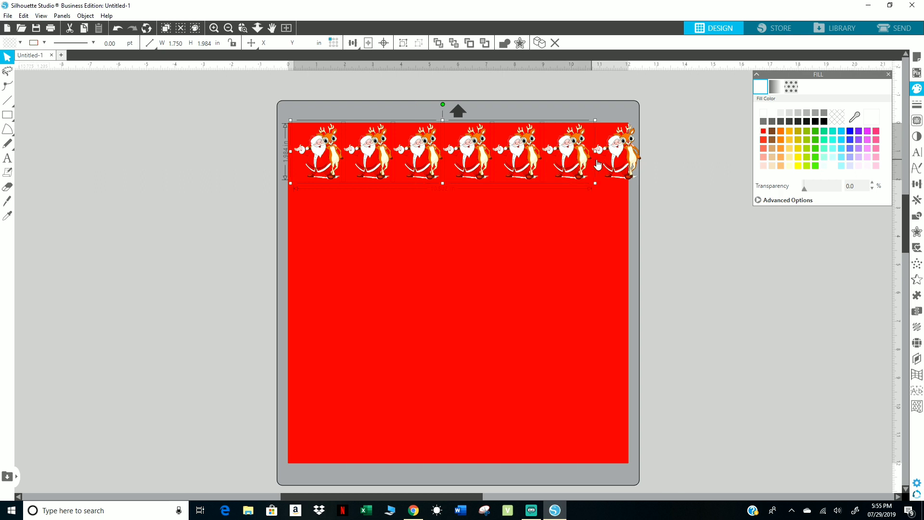
left_click(622, 165, "shift")
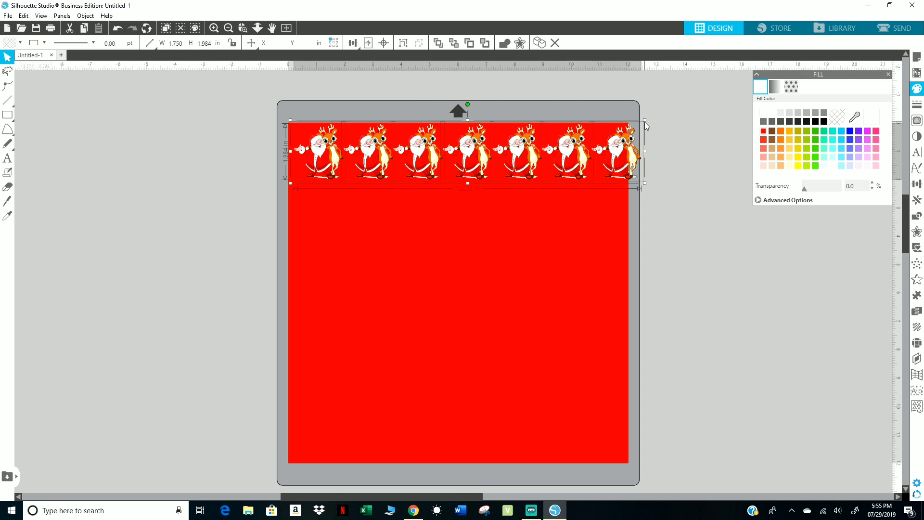
left_click_drag(645, 122, 628, 120)
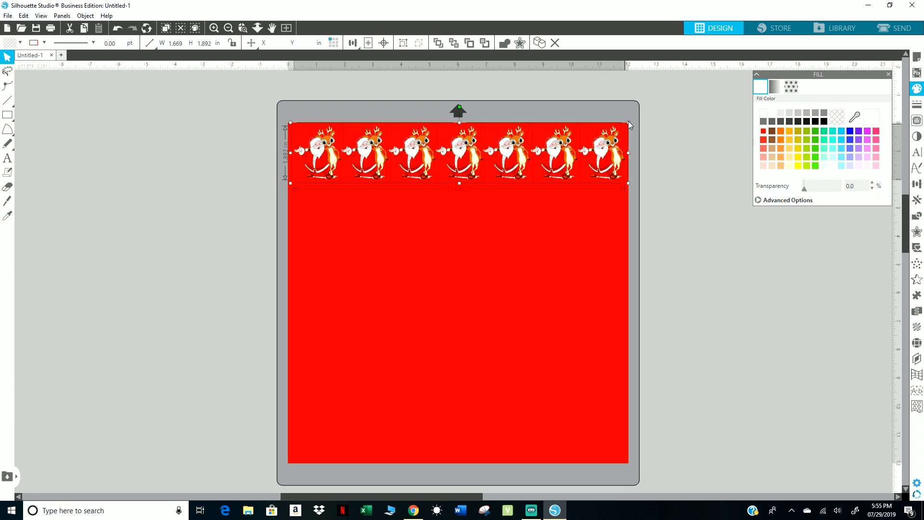
left_click_drag(556, 155, 556, 158)
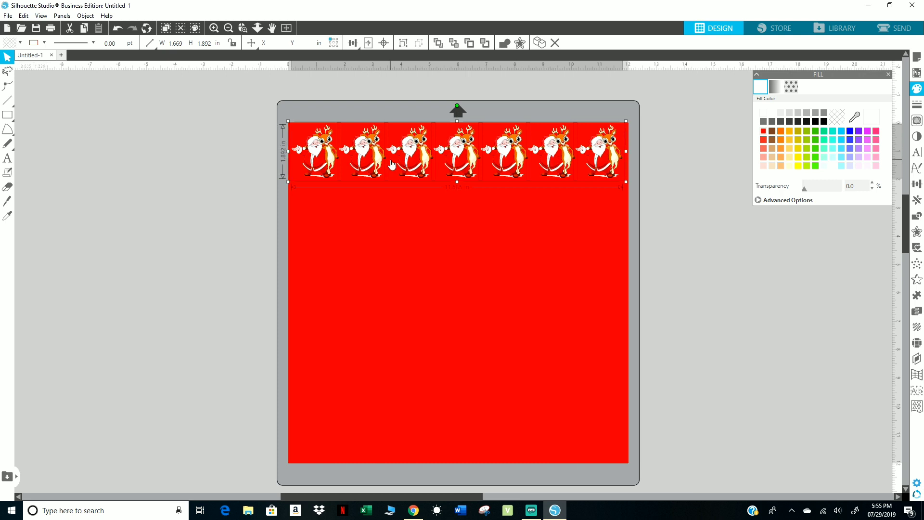
Duplicate the Santa and reindeer row downward until six rows cover the red square, then clear the selection.
key("i")
key("ctrl+d")
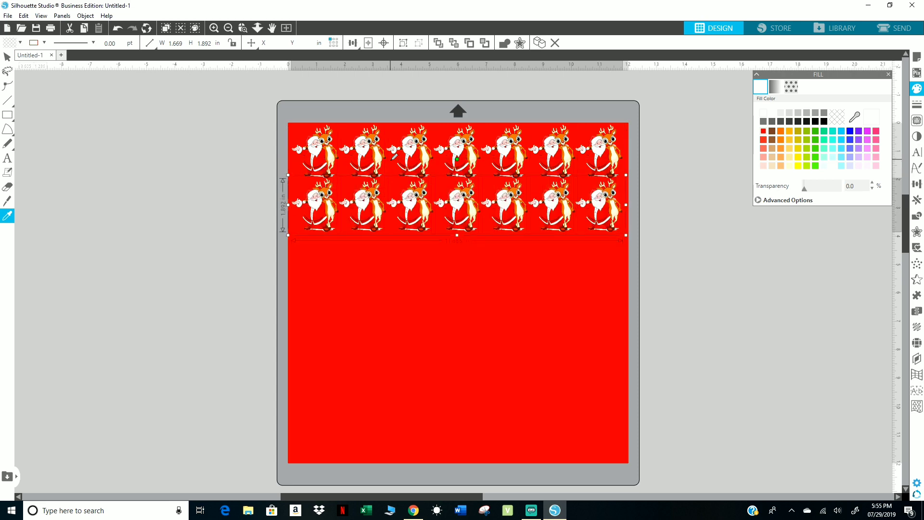
key("ctrl+d")
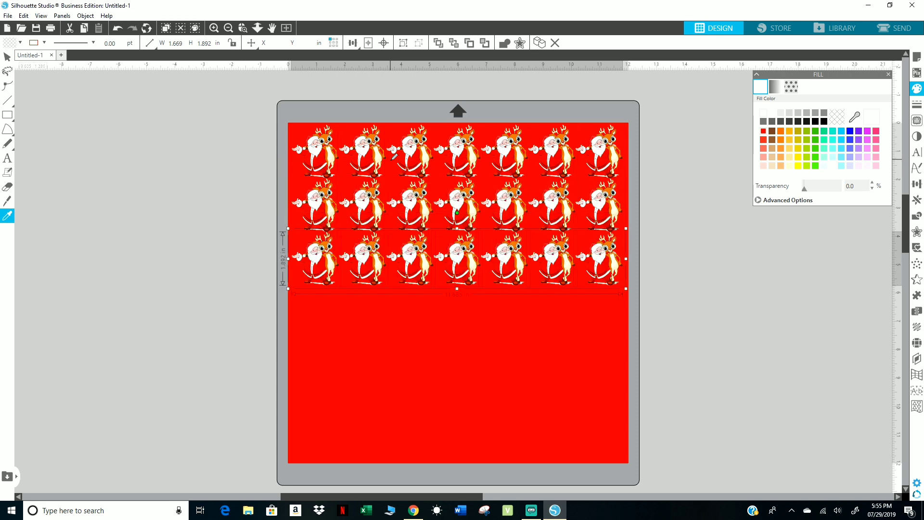
key("ctrl+d")
key("ctrl+d")
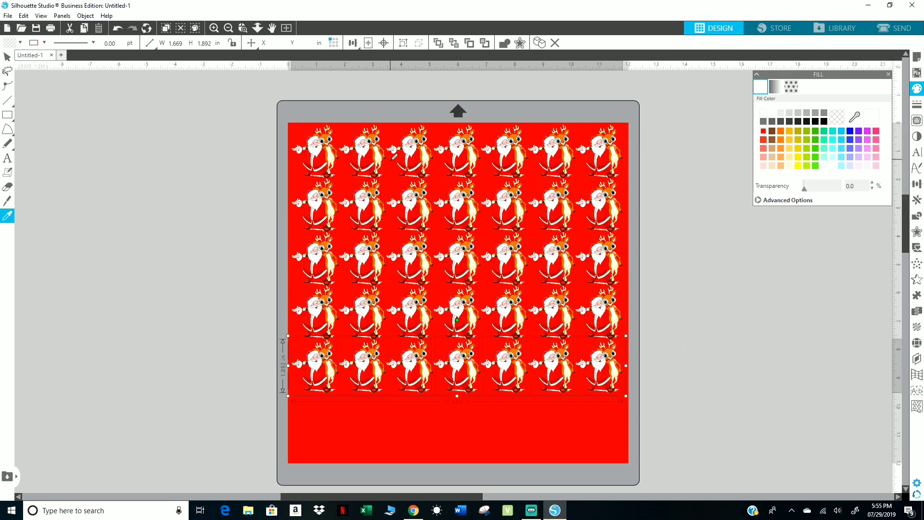
key("ctrl+d")
left_click(392, 159)
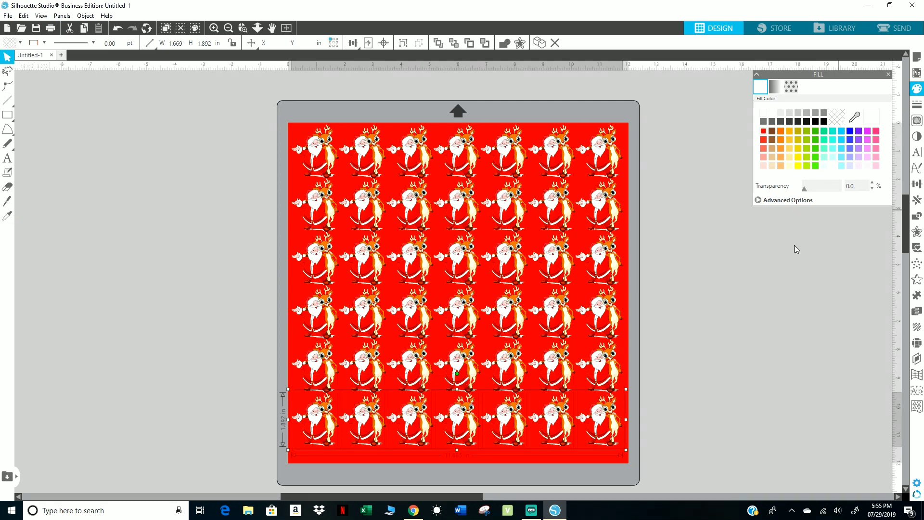
left_click(687, 324)
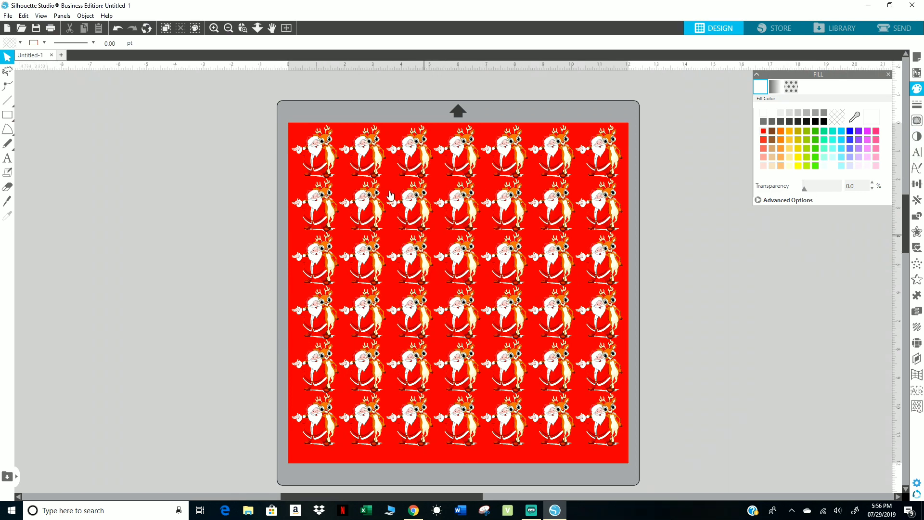
left_click(351, 141)
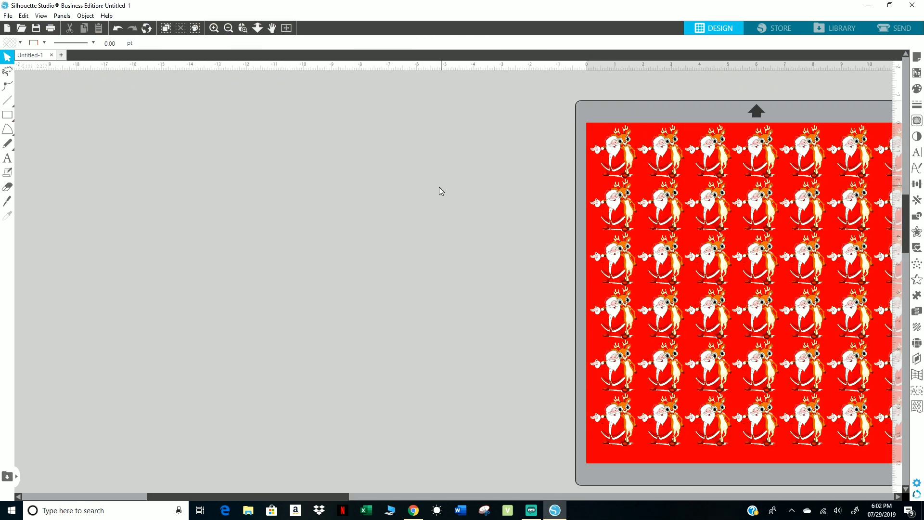
Merge 3D Baseball.png from the Baseball folder, move it off the mat and enlarge it to about 9.88 by 9.47 in.
left_click(9, 18)
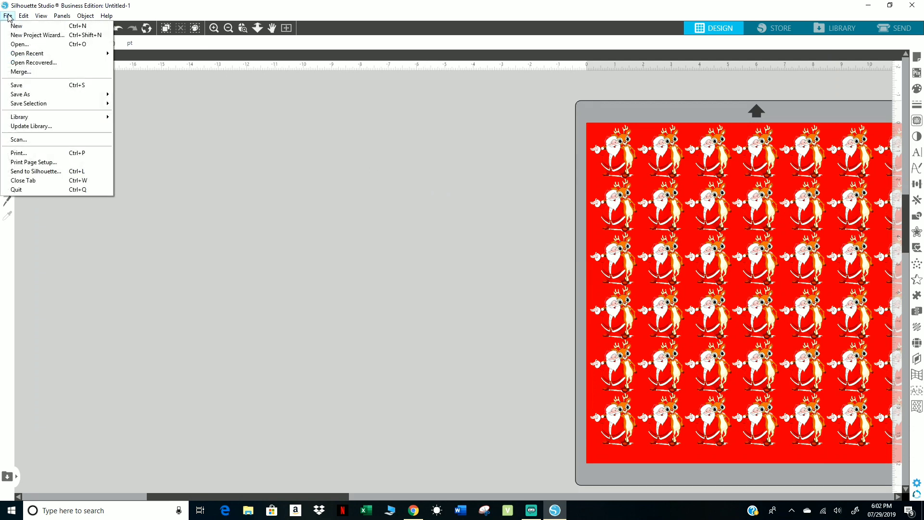
left_click(20, 72)
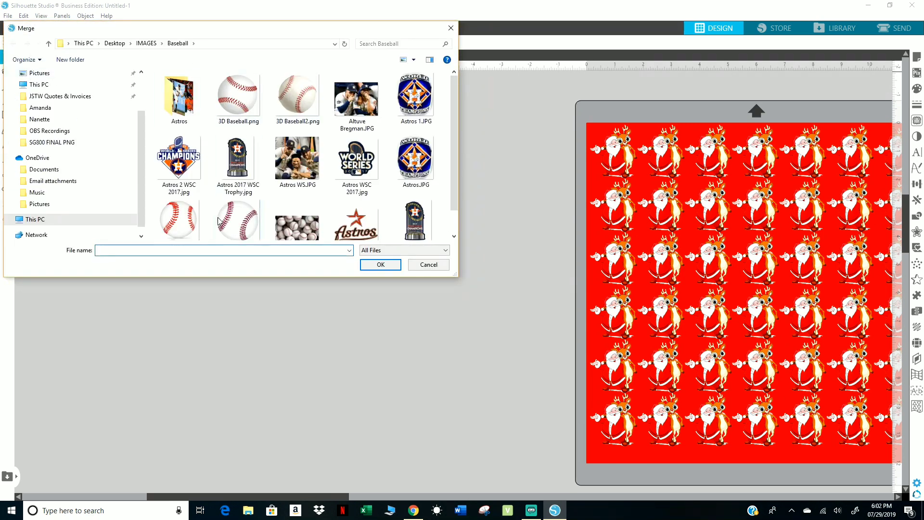
scroll(239, 103, "down", 1)
scroll(239, 101, "up", 1)
scroll(240, 115, "down", 1)
scroll(255, 184, "up", 1)
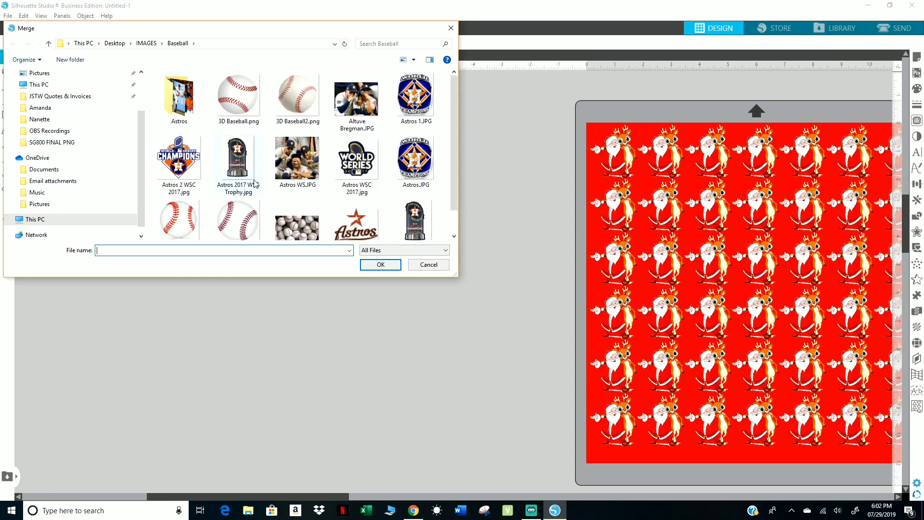
scroll(255, 183, "down", 1)
scroll(256, 183, "up", 1)
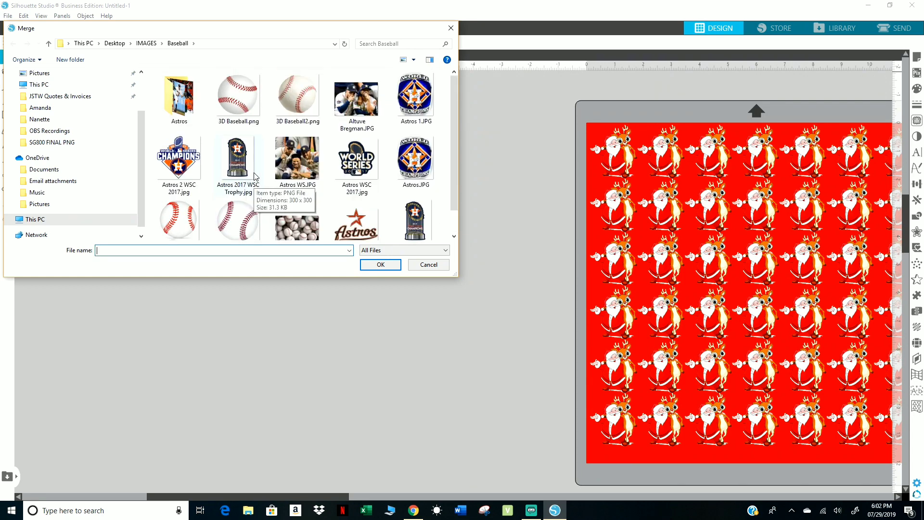
double_click(240, 104)
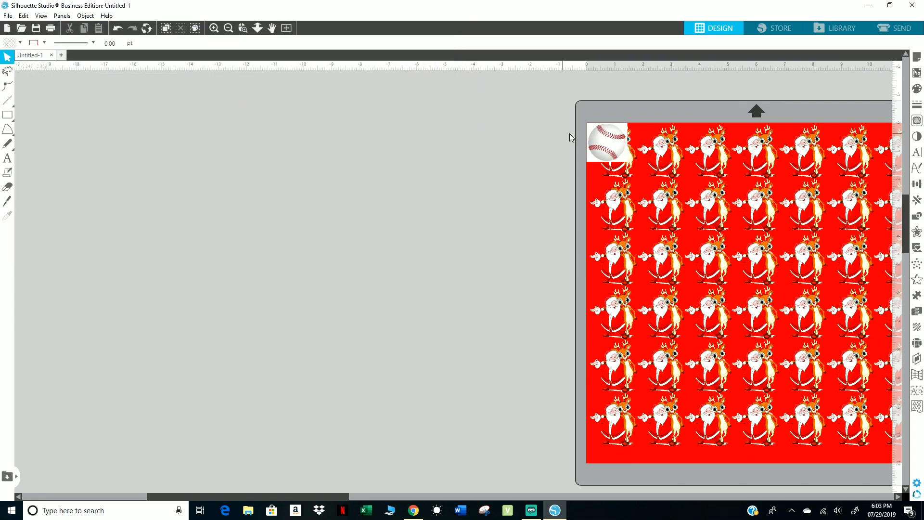
left_click_drag(608, 144, 200, 181)
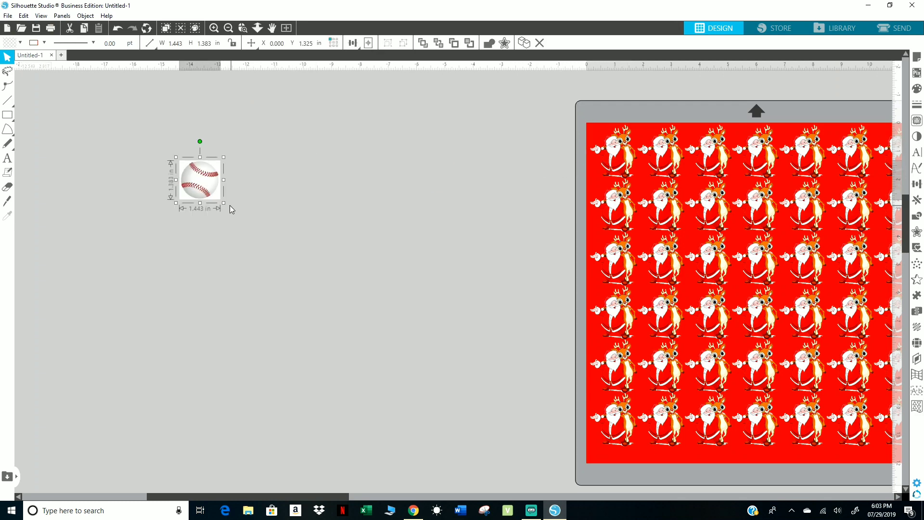
left_click_drag(231, 210, 477, 415)
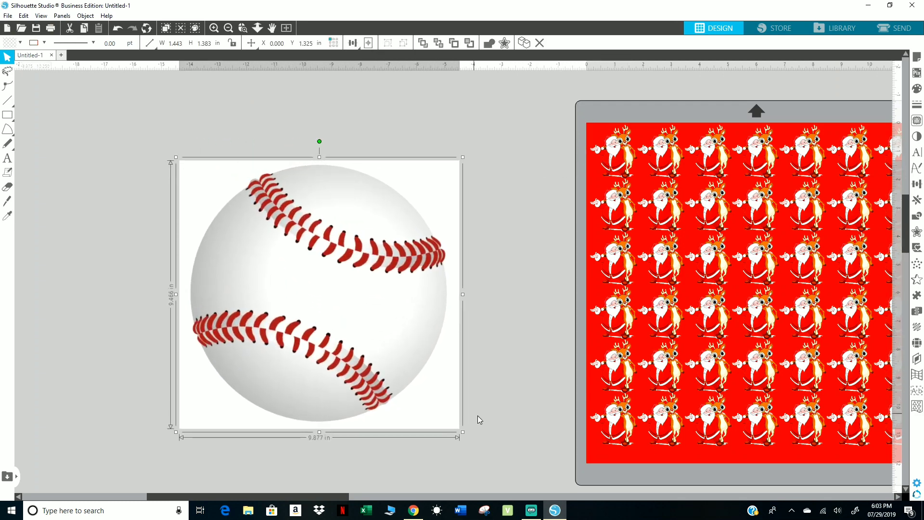
Trace and detach the baseball with the threshold at 97%, and delete the leftover white background image.
left_click(916, 121)
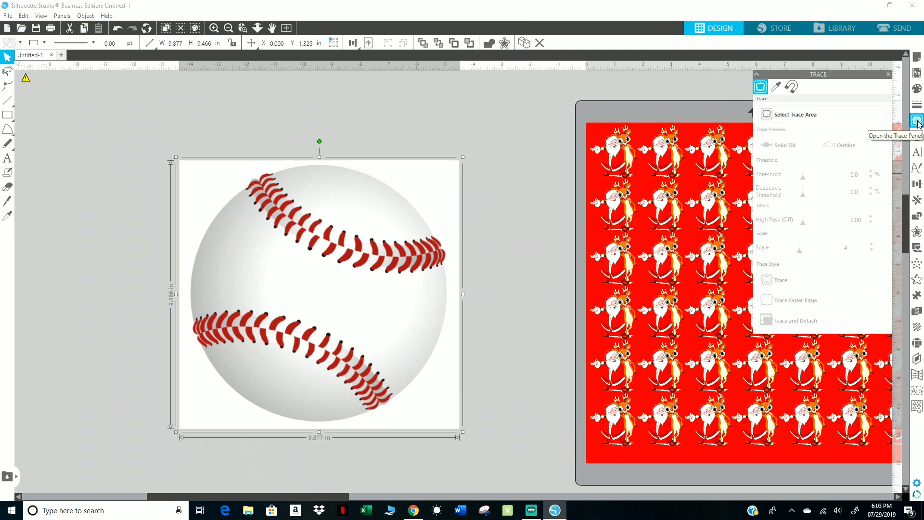
left_click(784, 115)
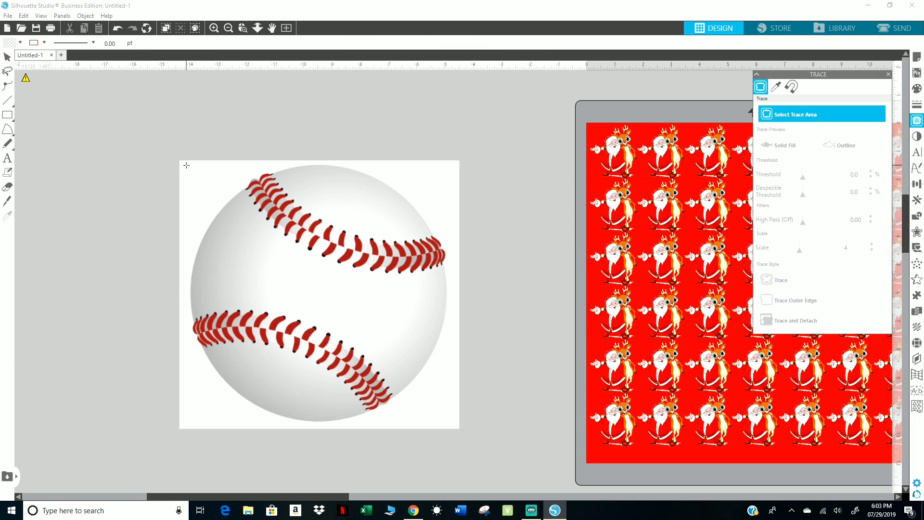
mouse_move(186, 165)
left_mouse_down()
mouse_move(388, 316)
mouse_move(454, 398)
mouse_move(453, 425)
left_mouse_up()
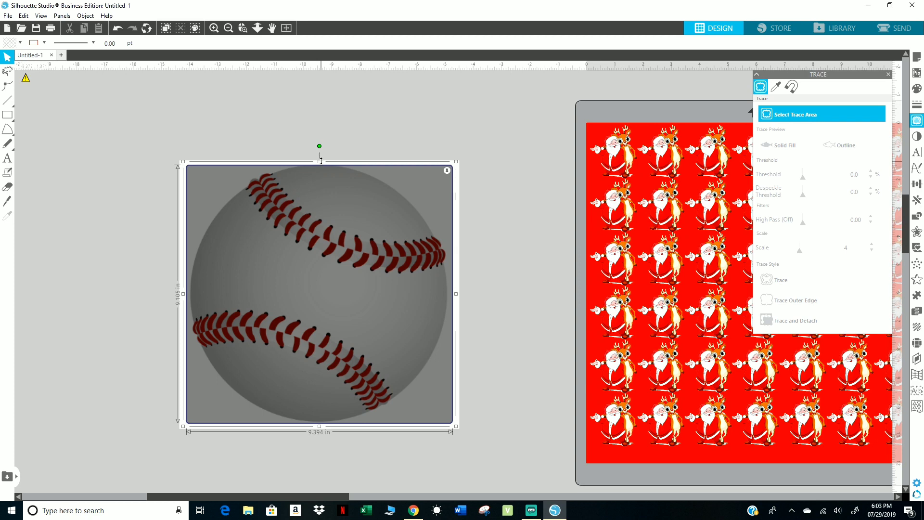
left_click_drag(320, 157, 321, 157)
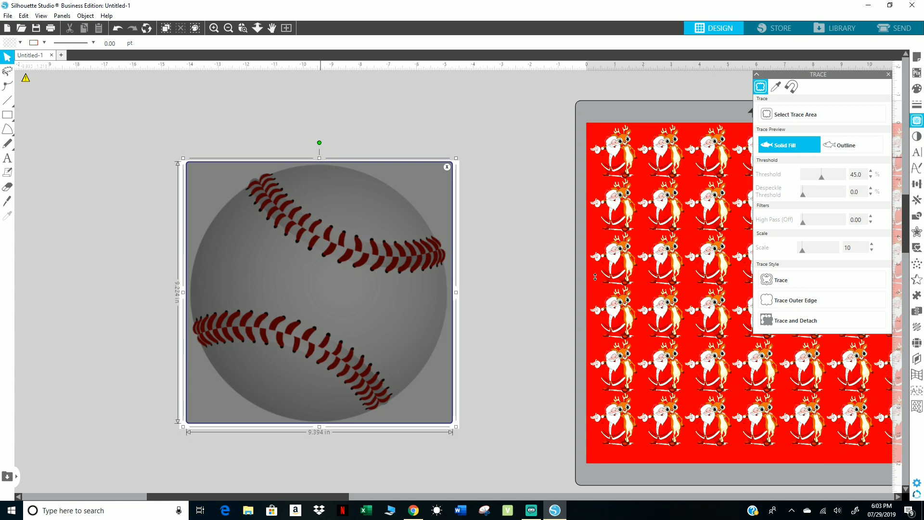
left_click(843, 178)
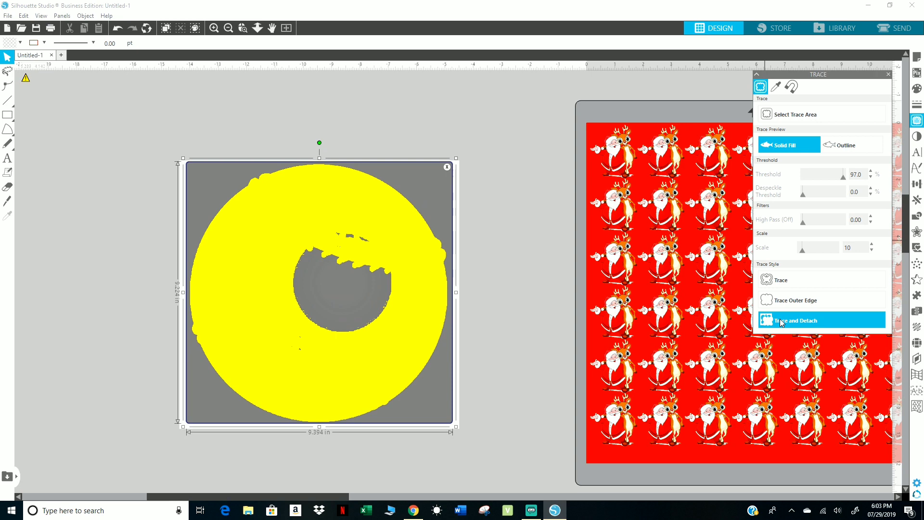
left_click(803, 321)
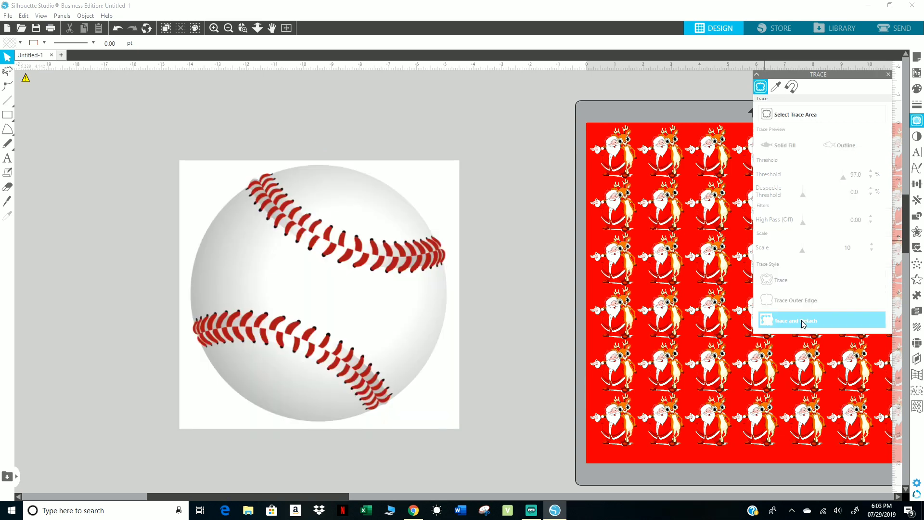
left_click(430, 186)
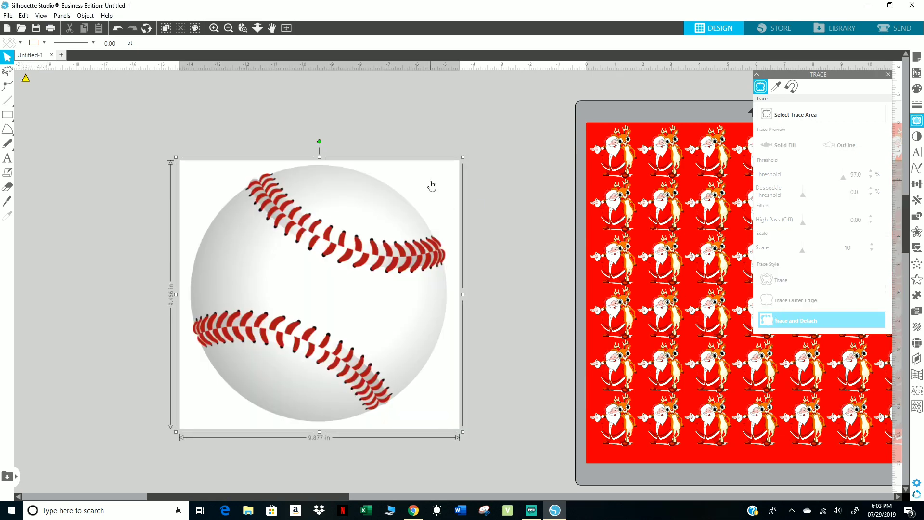
key("Delete")
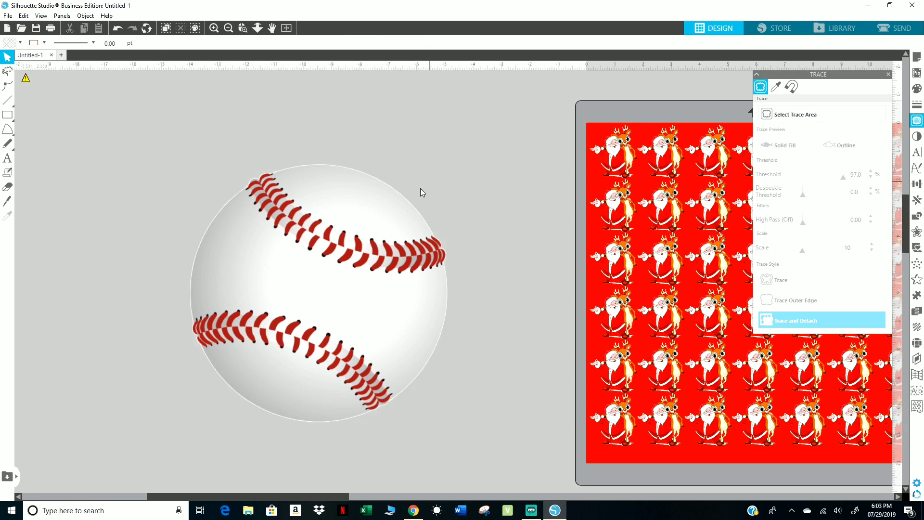
Shrink the detached baseball proportionally to a small image in the empty area beside the mat.
mouse_move(362, 215)
left_mouse_down()
mouse_move(445, 203)
mouse_move(330, 223)
mouse_move(380, 216)
left_mouse_up()
left_click_drag(472, 163, 255, 385)
left_click(282, 354)
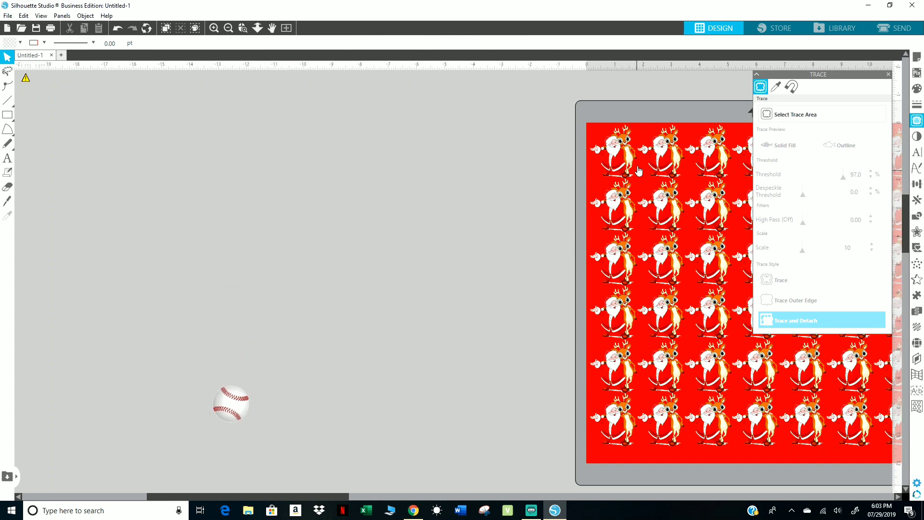
Duplicate the red 12 by 12 in square to the left and move the copy clear of the mat.
left_click(594, 127)
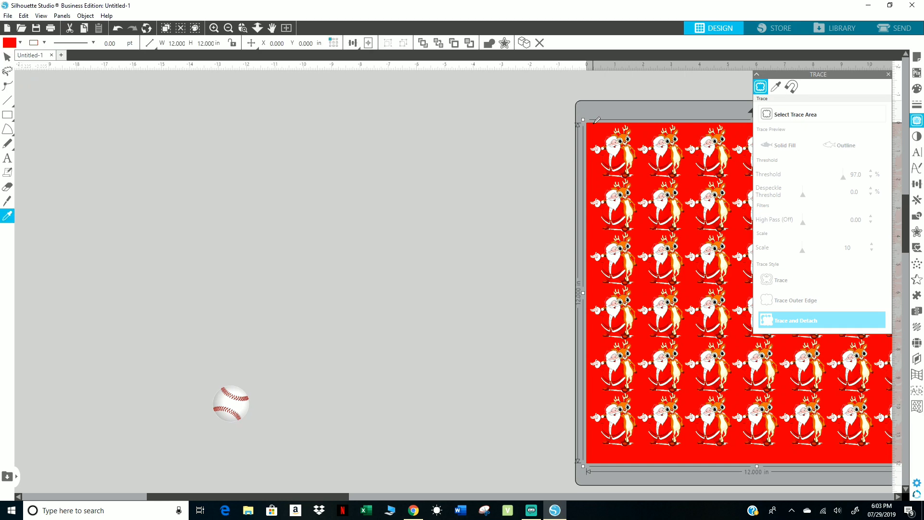
key("ctrl+Left")
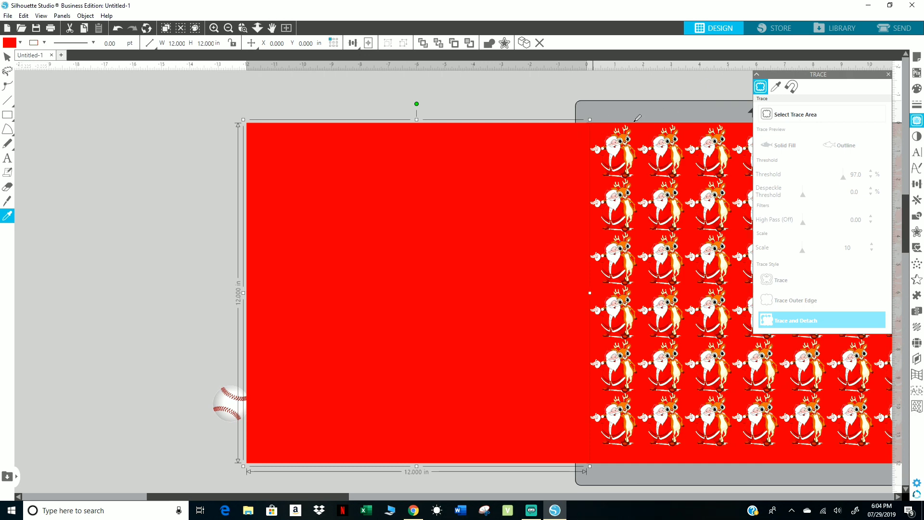
left_click(118, 29)
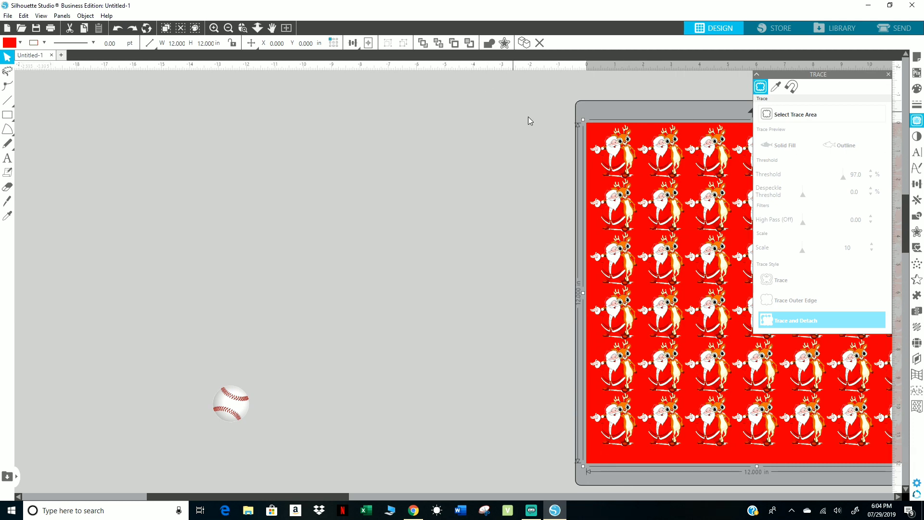
key("i")
key("ctrl+Left")
key("v")
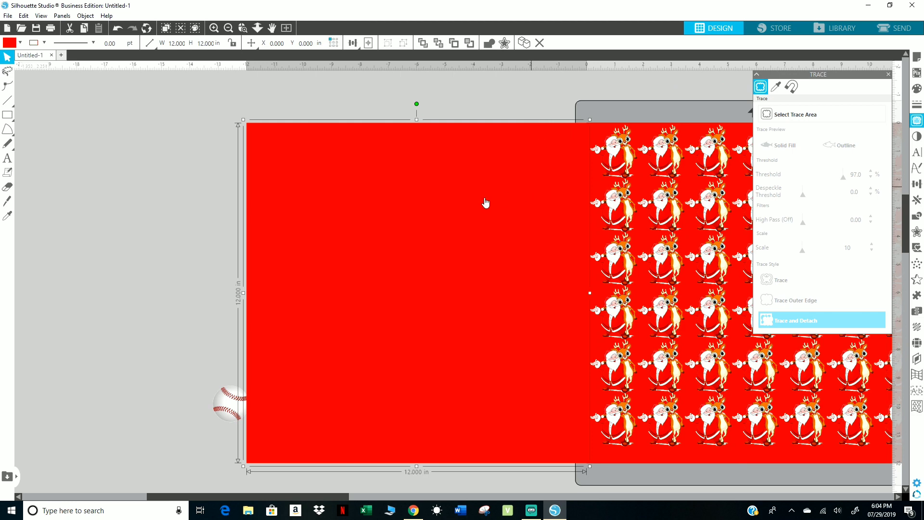
left_click_drag(485, 202, 419, 202)
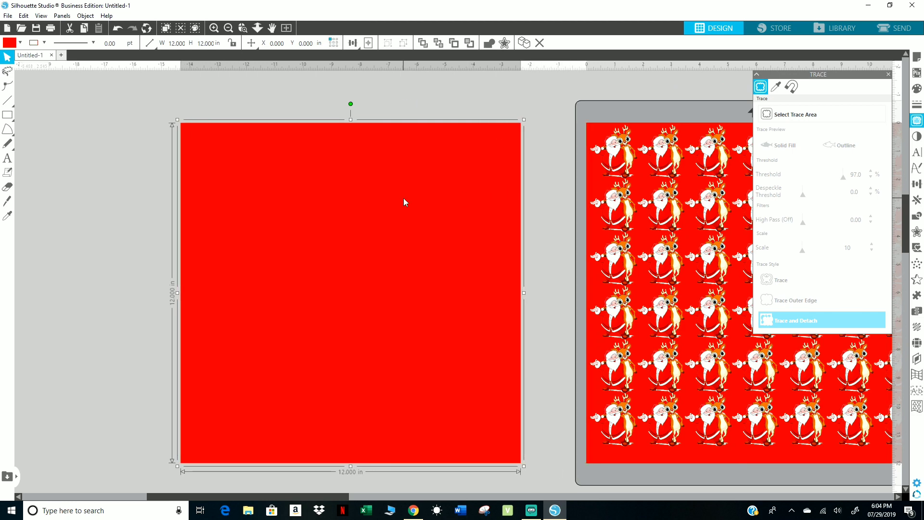
Fill the copied square beside the mat with solid light orange.
left_click(917, 88)
left_click(782, 148)
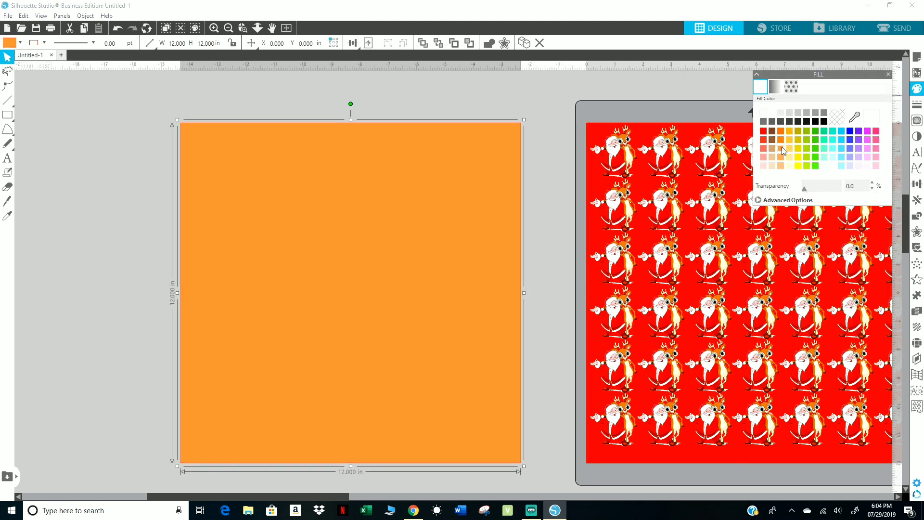
Fill the copied square with solid medium orange and move it against the edge of the mat.
left_click(779, 129)
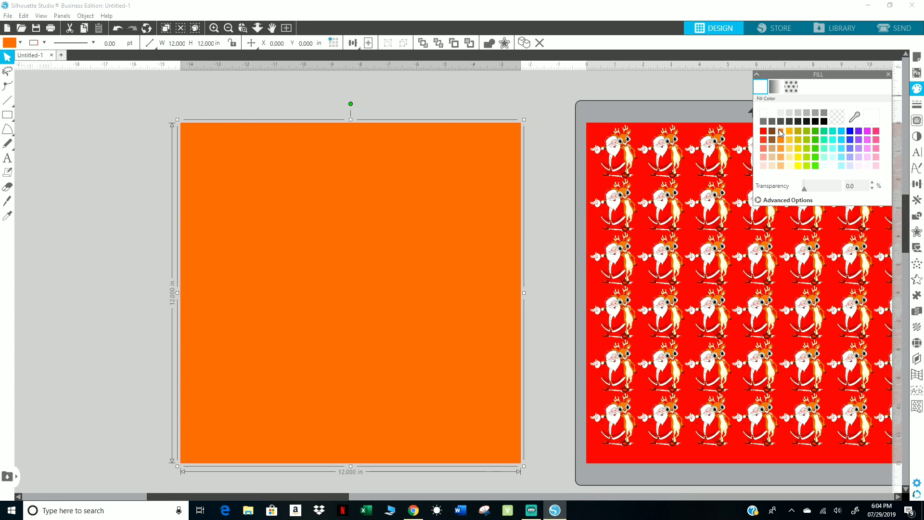
left_click(781, 139)
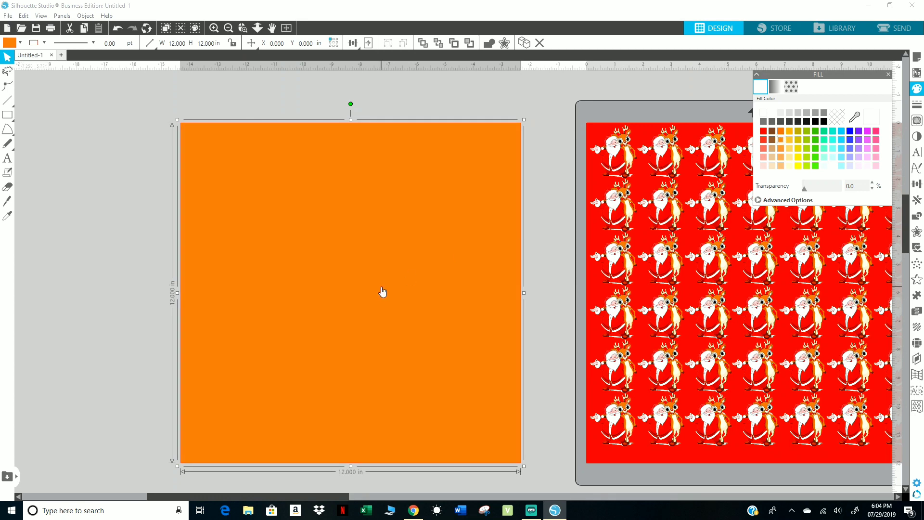
left_click_drag(382, 293, 437, 276)
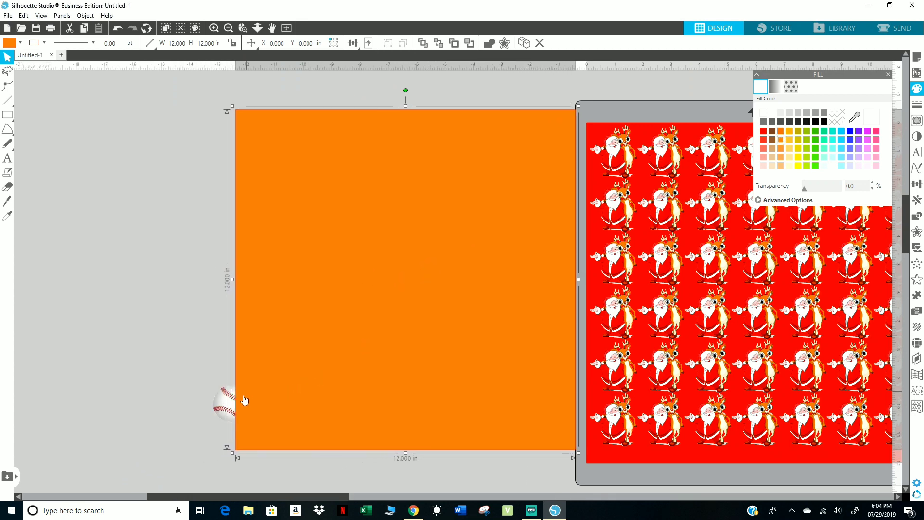
Bring the baseball in front of the orange square, and undo that reordering.
left_click(226, 410)
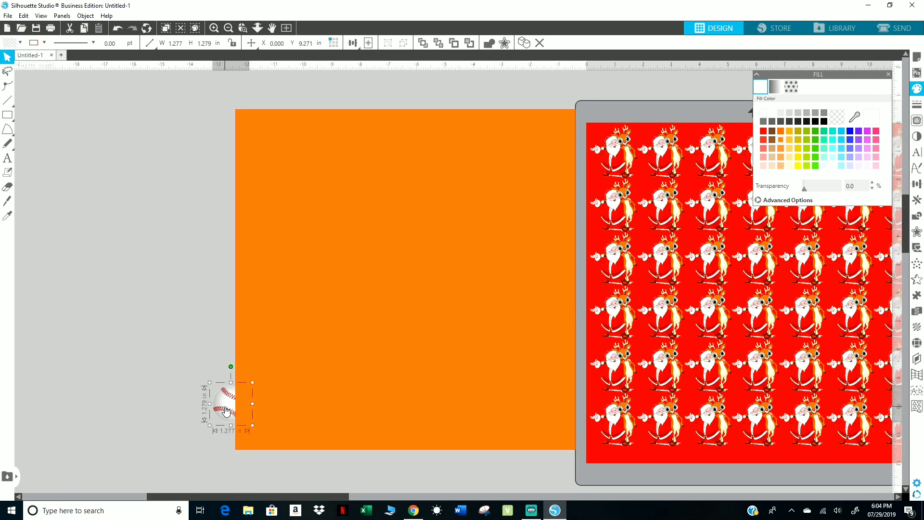
left_click(423, 45)
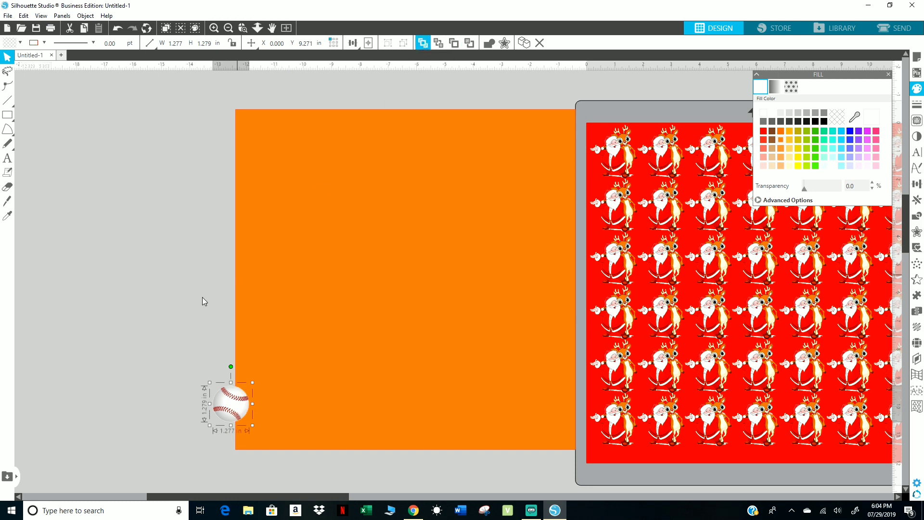
right_click(217, 410)
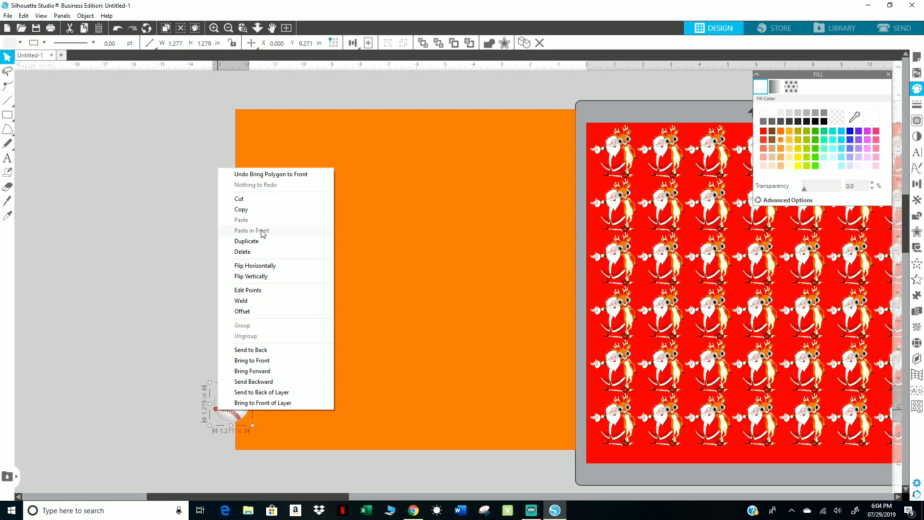
left_click(174, 364)
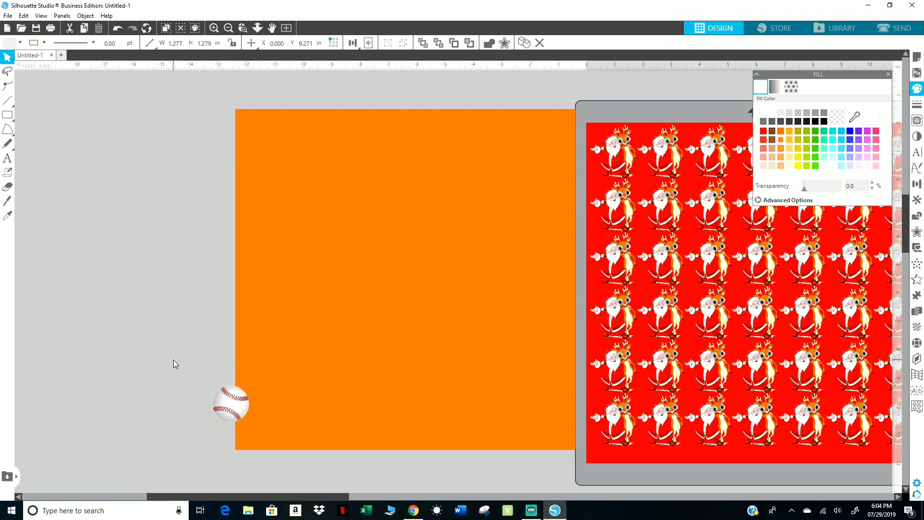
left_click(117, 29)
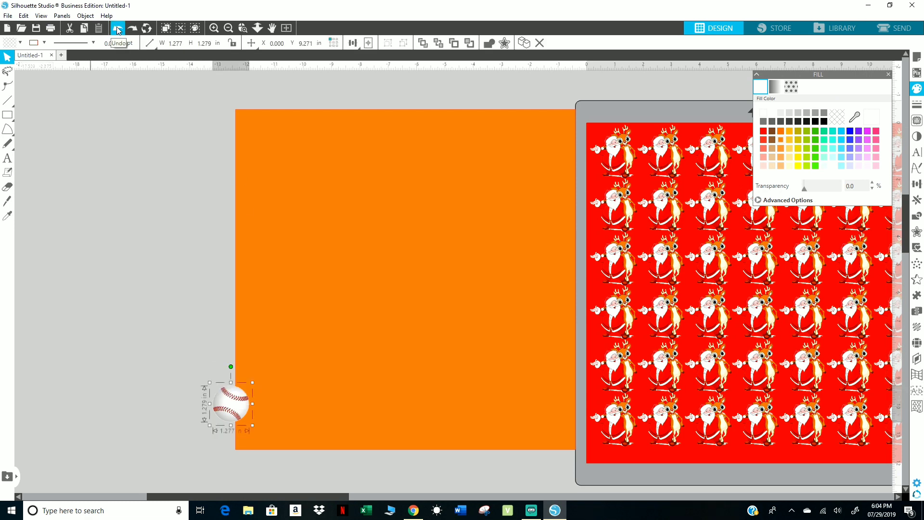
Bring the baseball to the front and move it into the upper-left corner of the orange square.
right_click(226, 397)
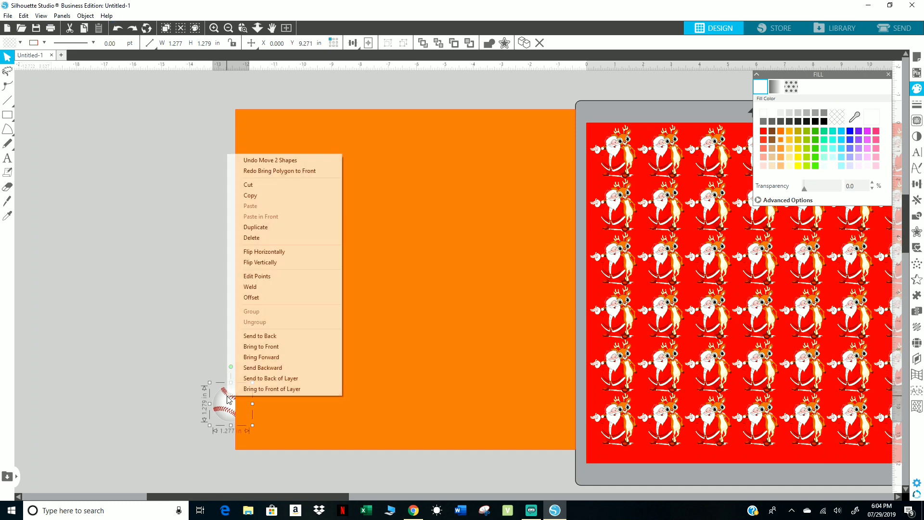
left_click(255, 348)
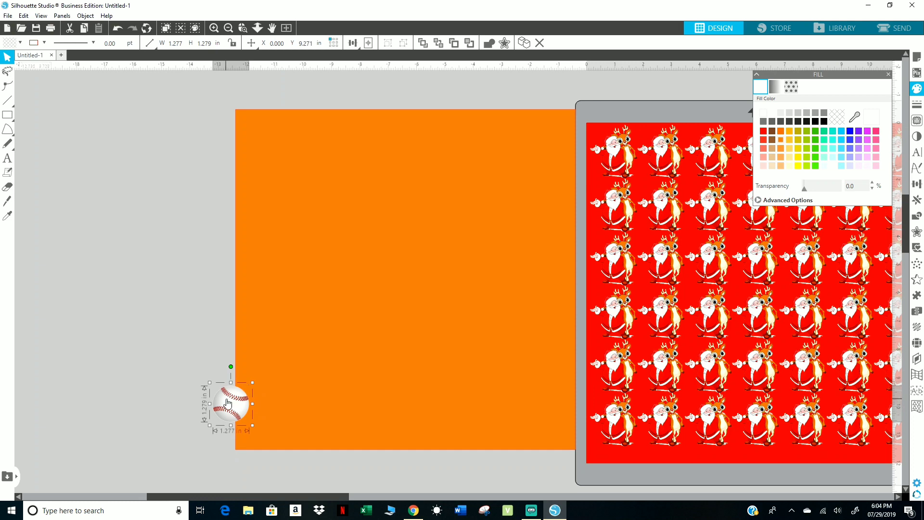
left_click_drag(228, 403, 256, 127)
Try solid blue and light blue fills on the orange square, and return it to medium orange.
left_click(355, 183)
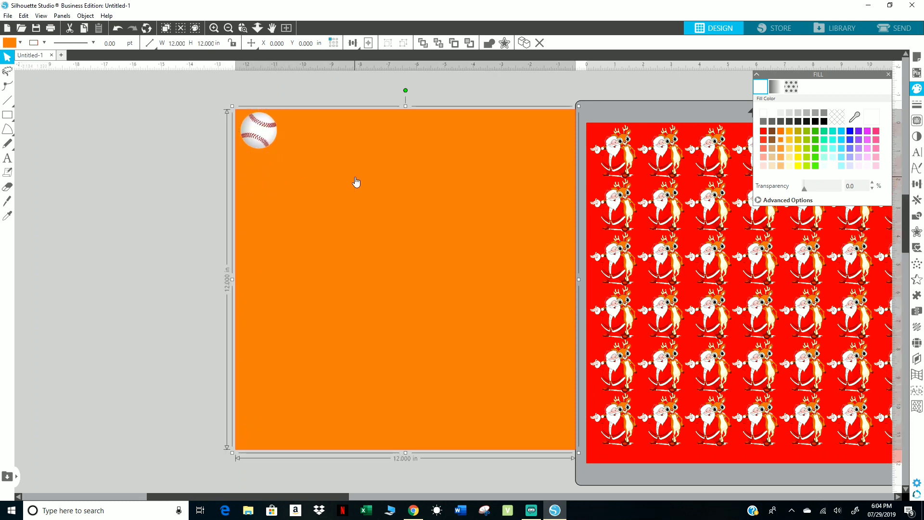
left_click(850, 132)
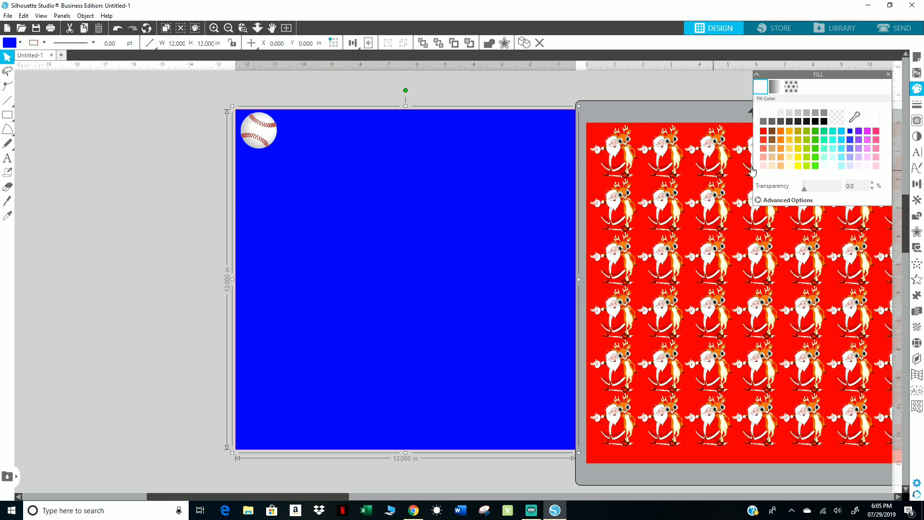
left_click(842, 134)
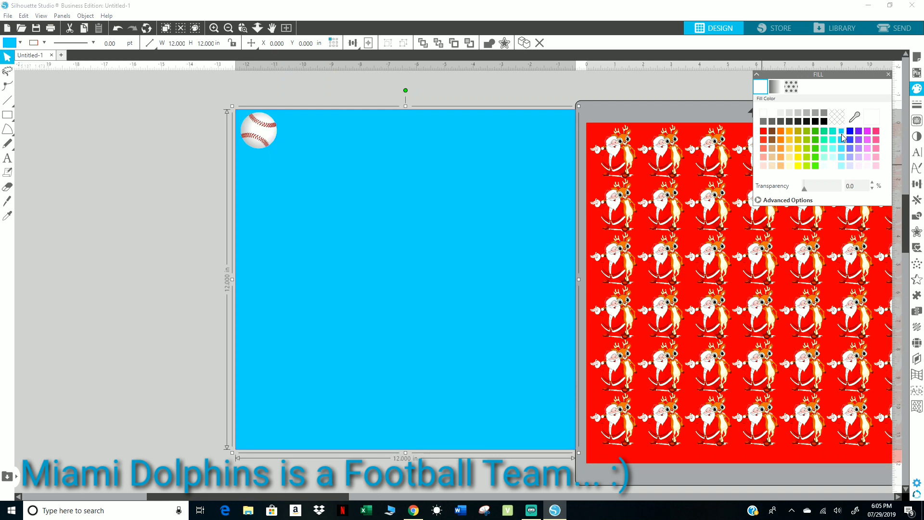
left_click(781, 132)
left_click(780, 140)
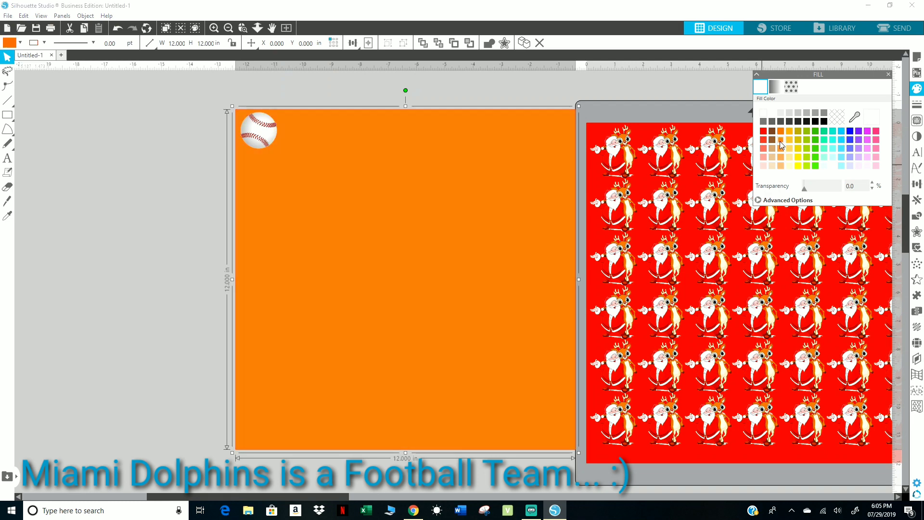
Duplicate the baseball to the right, shift the copy slightly away from the original, and undo both changes.
left_click(248, 133)
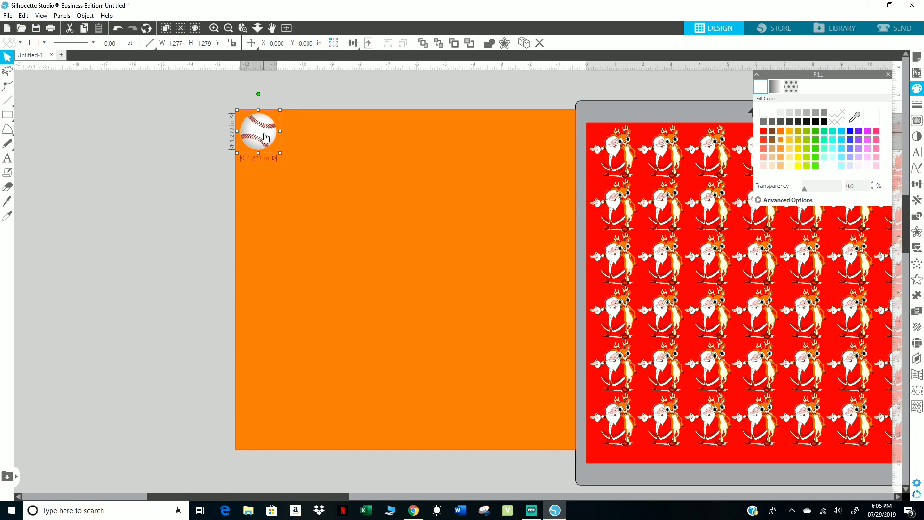
key("ctrl+d")
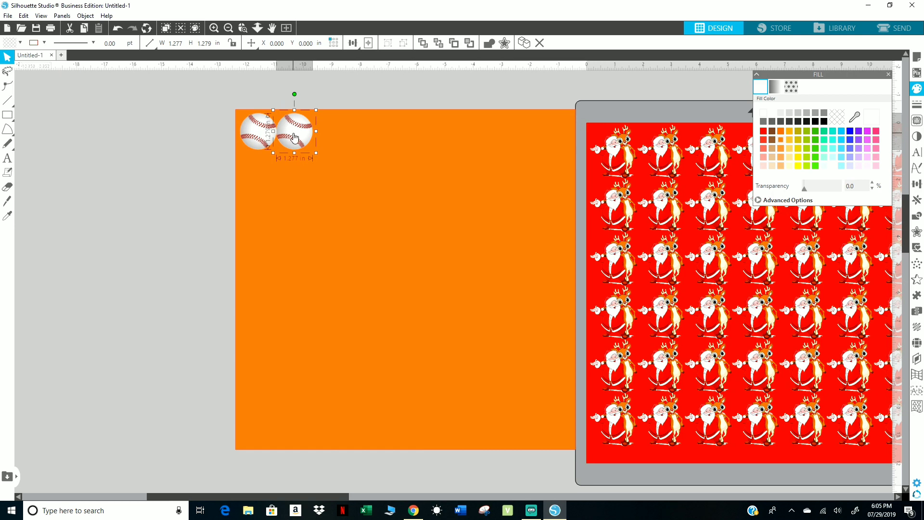
mouse_move(295, 138)
left_mouse_down()
mouse_move(310, 143)
mouse_move(295, 140)
mouse_move(302, 139)
left_mouse_up()
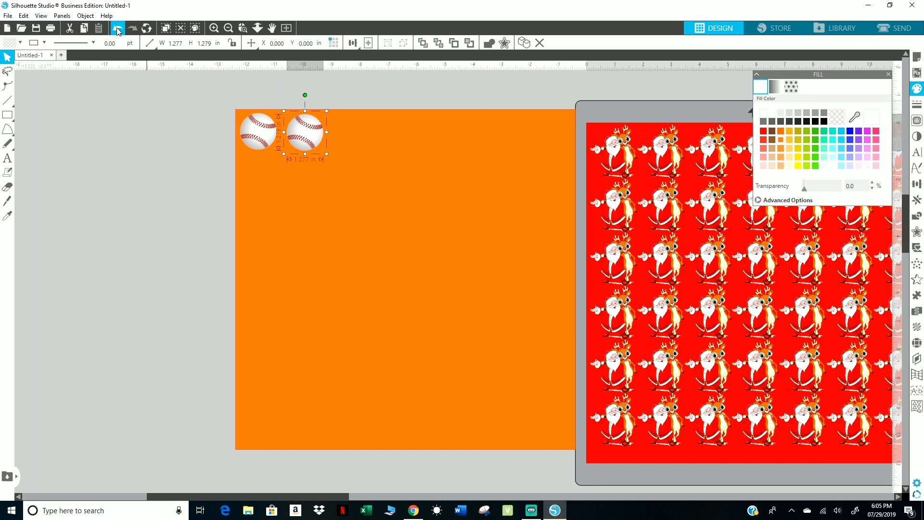
left_click_drag(283, 134, 236, 133)
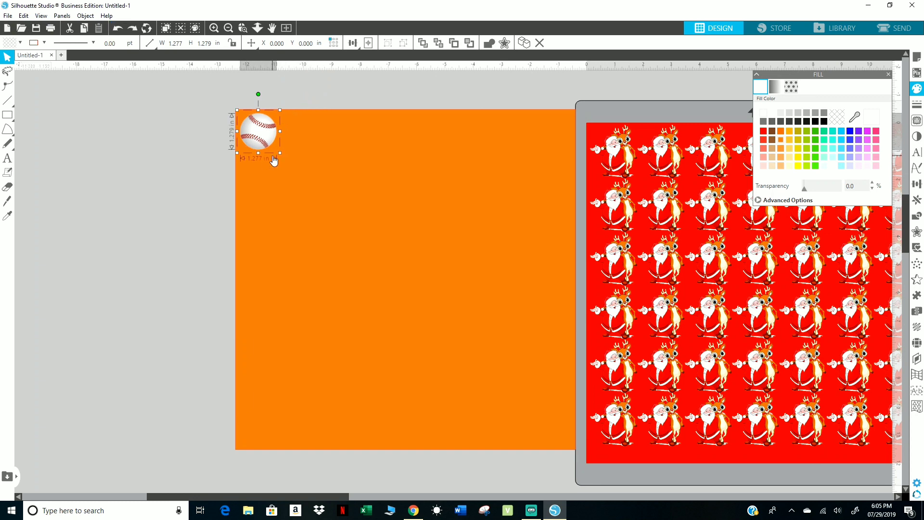
Duplicate the baseball directly to the right of the original and select the copy.
key("i")
key("ctrl+Right")
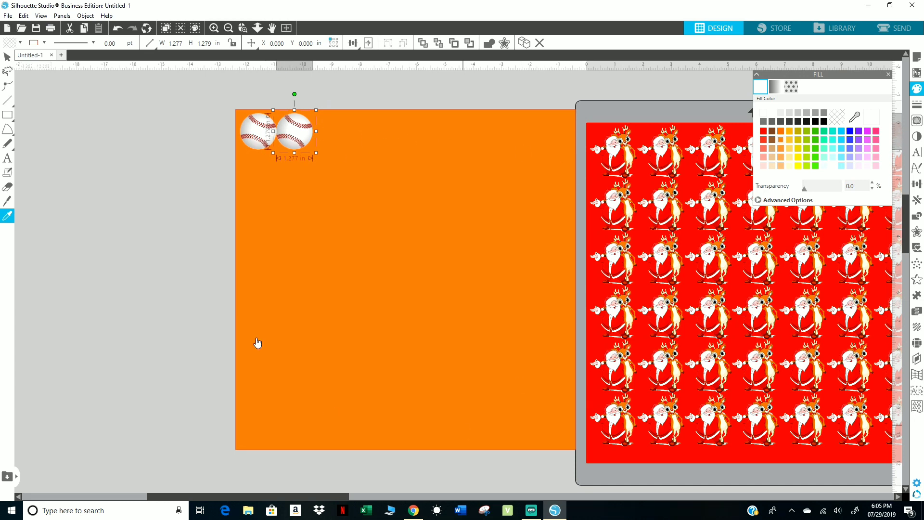
left_click(298, 137)
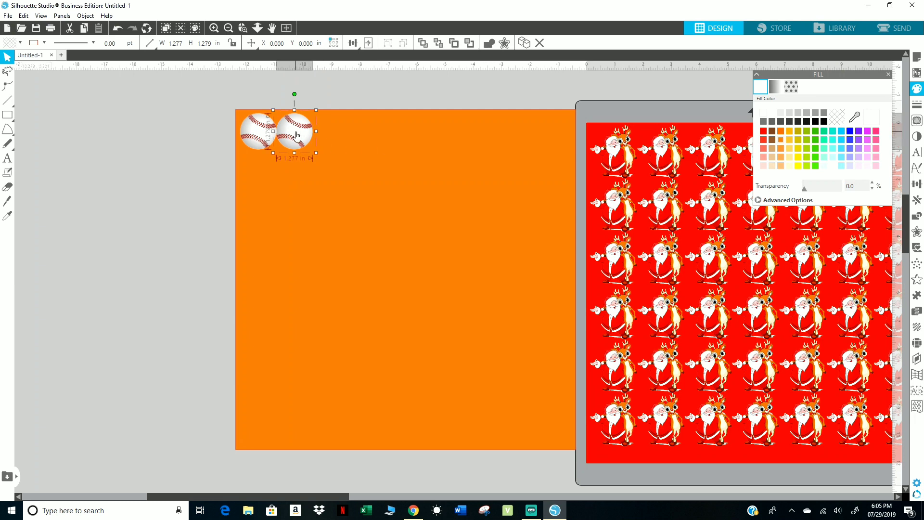
Try moving the copied baseball freely farther right along the top of the square, and undo the moves.
left_click(339, 139)
left_click_drag(301, 138, 336, 140)
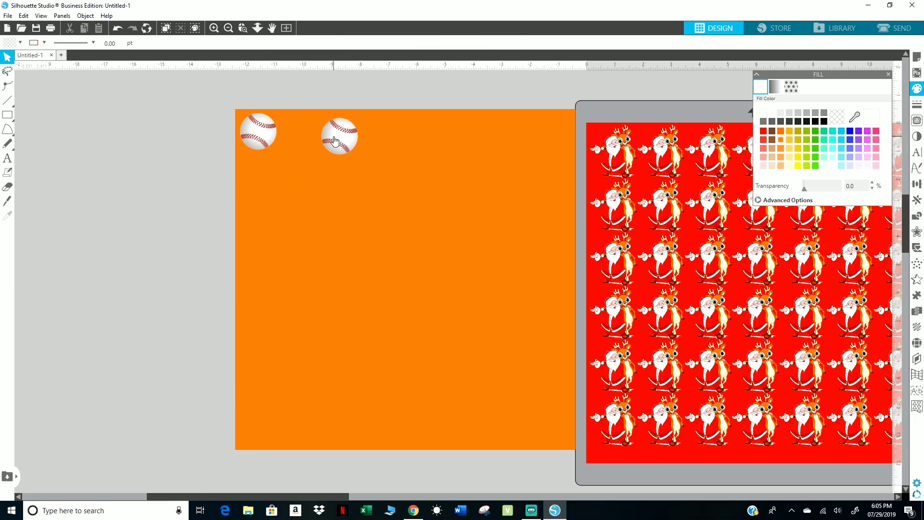
left_click(117, 28)
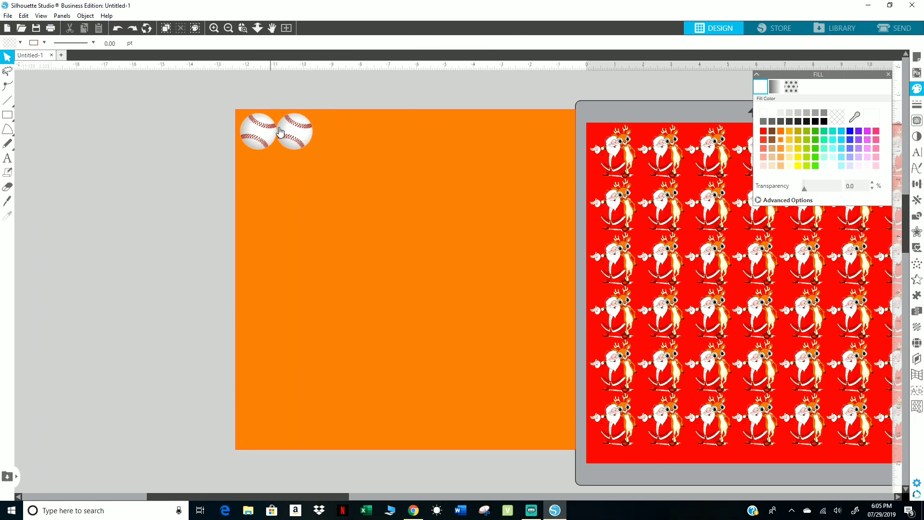
key("i")
left_click(225, 95)
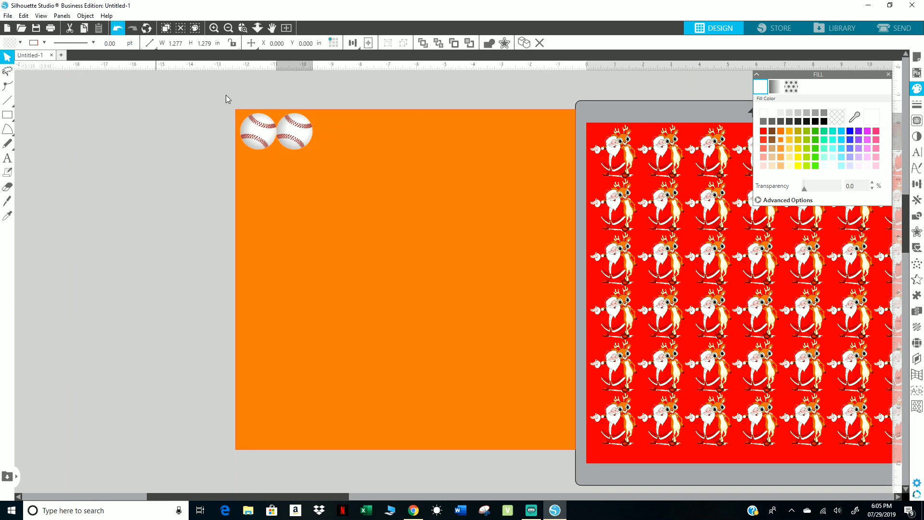
left_click_drag(302, 137, 340, 142)
left_click_drag(321, 195, 287, 159)
left_click(119, 28)
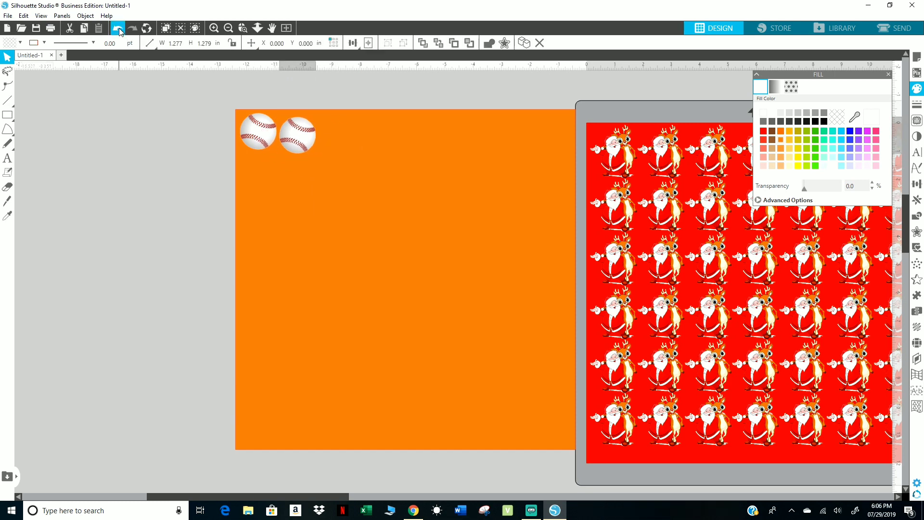
left_click(118, 28)
Try shifting the copied baseball slightly right to leave a gap beside the original, and undo the shift.
left_click(298, 134)
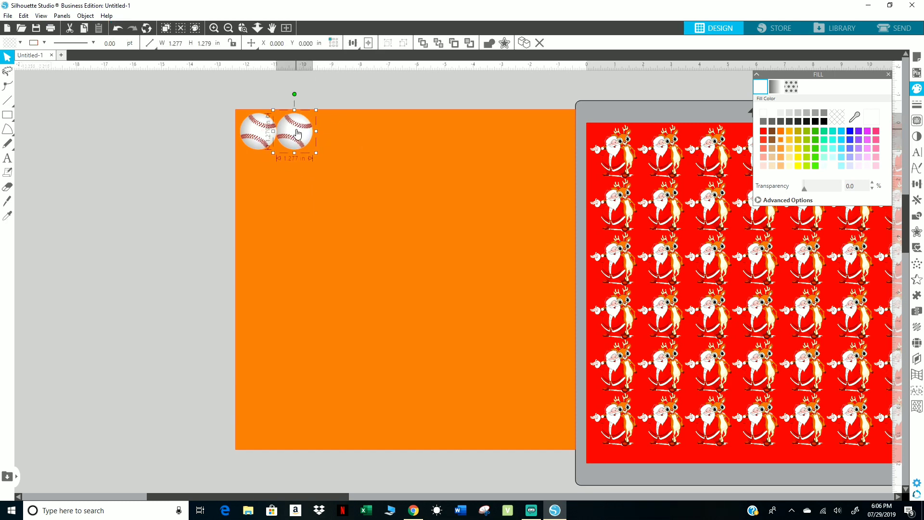
left_click(297, 130)
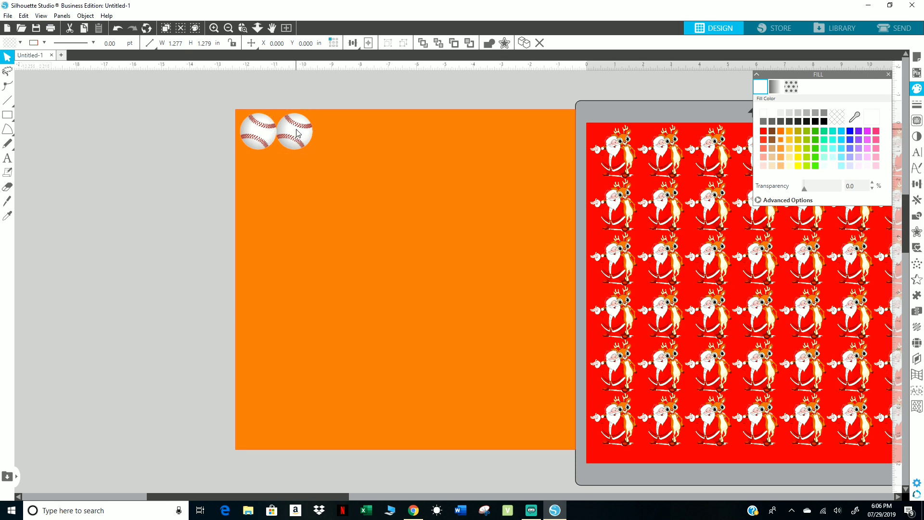
left_click(292, 135)
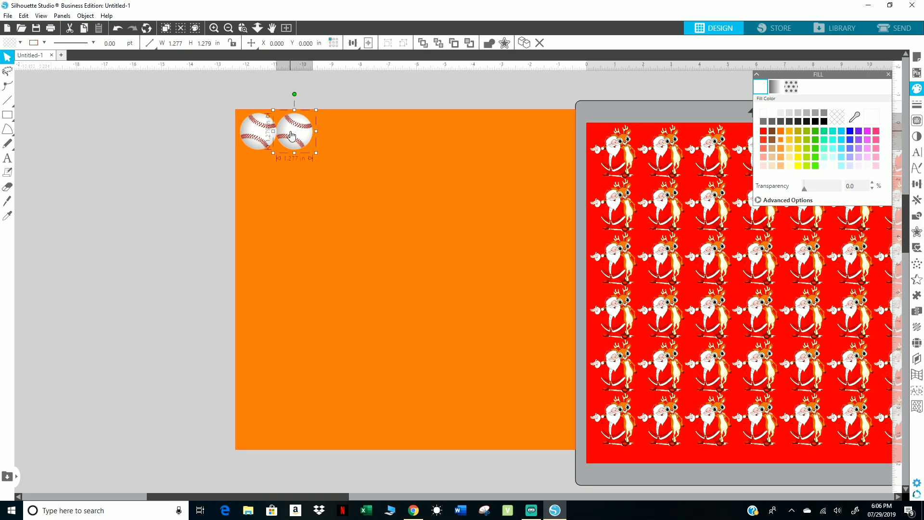
mouse_move(291, 134)
left_mouse_down()
mouse_move(339, 137)
mouse_move(297, 136)
left_mouse_up()
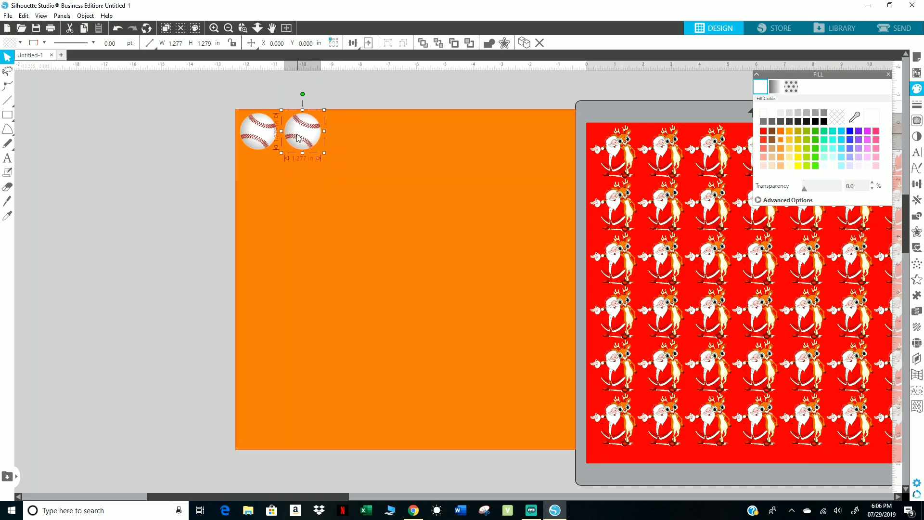
left_click(117, 28)
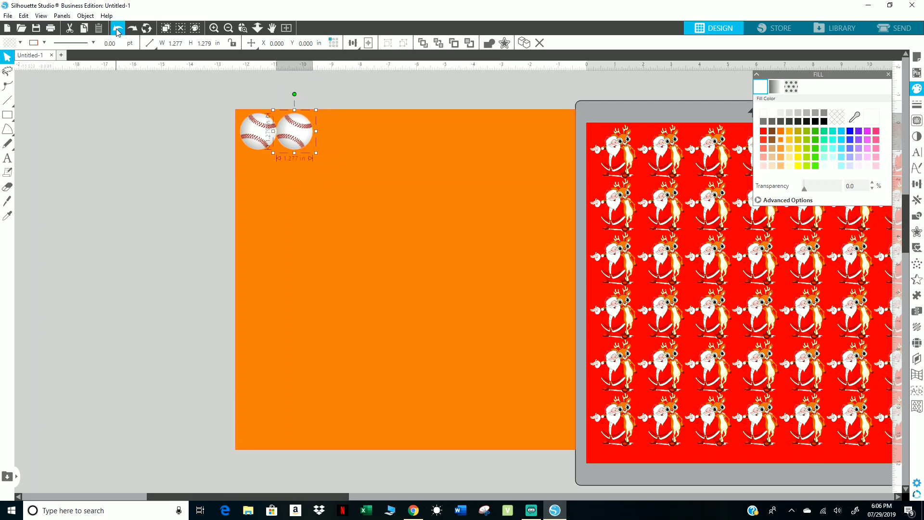
left_click(118, 32)
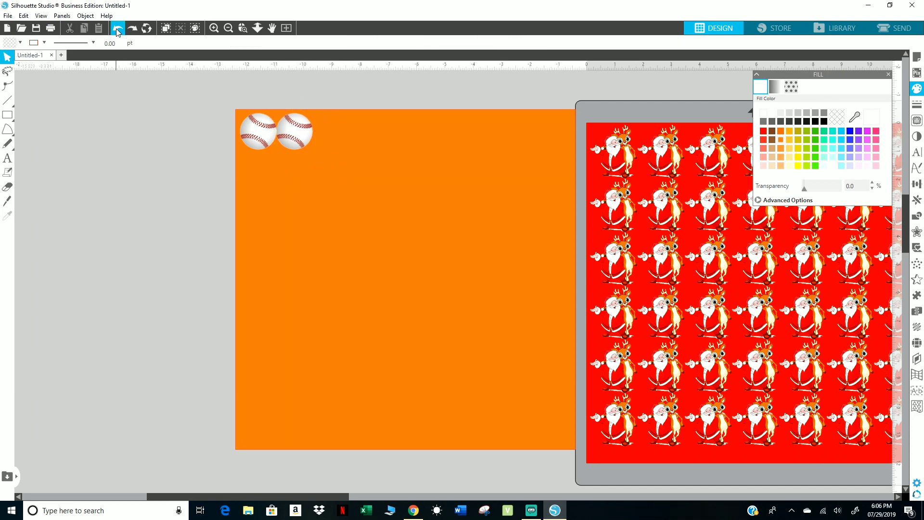
Try moving the copied baseball up and left over the original, and undo the moves.
left_click(299, 136)
left_click_drag(292, 131, 276, 121)
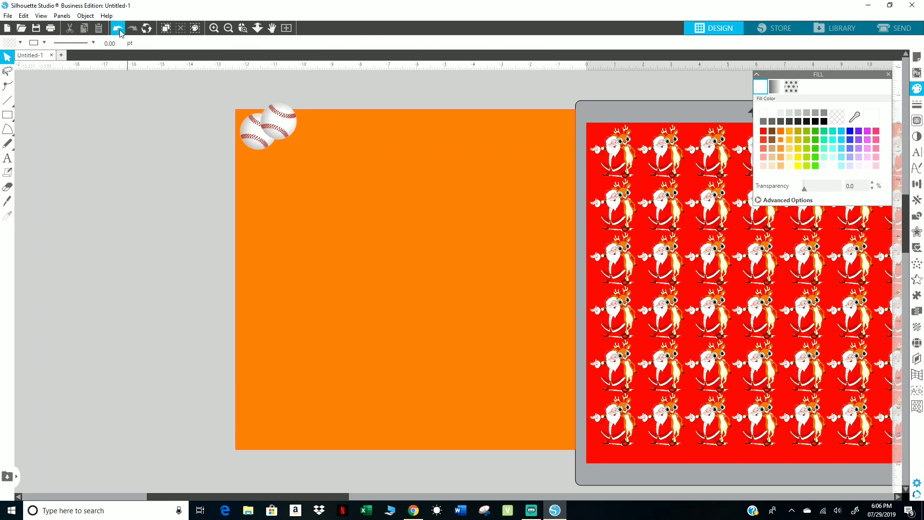
left_click(120, 32)
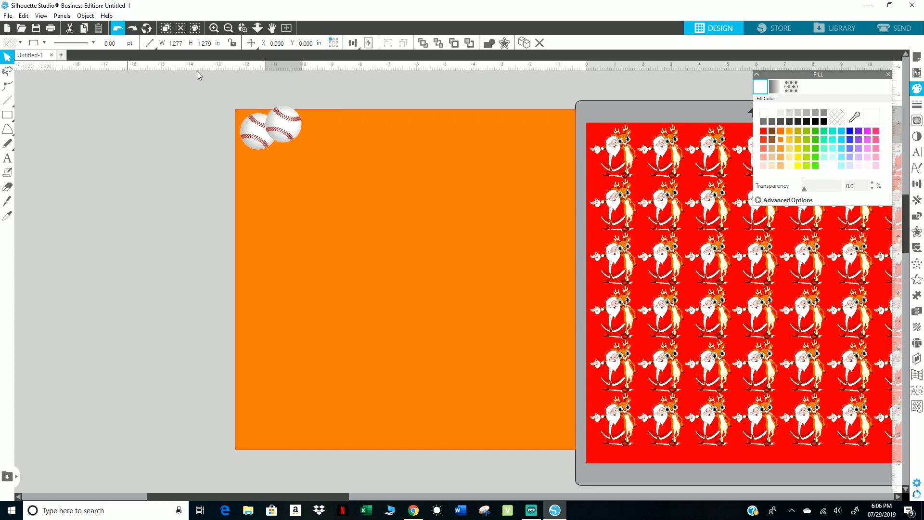
left_click(301, 131)
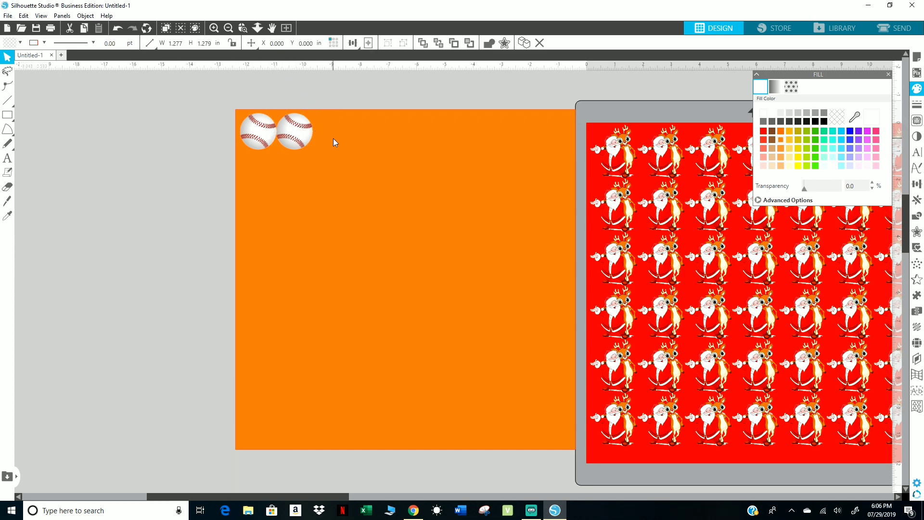
Try moving the copied baseball straight down within its column, and move it back up beside the original.
left_click_drag(305, 139, 308, 211)
key("Up")
key("Up")
key("Up")
key("Up")
key("Up")
key("Up")
key("Up")
key("Up")
key("Up")
key("Up")
key("Up")
key("Up")
key("Up")
key("Up")
key("Up")
key("Up")
key("Up")
key("Up")
key("Up")
key("Up")
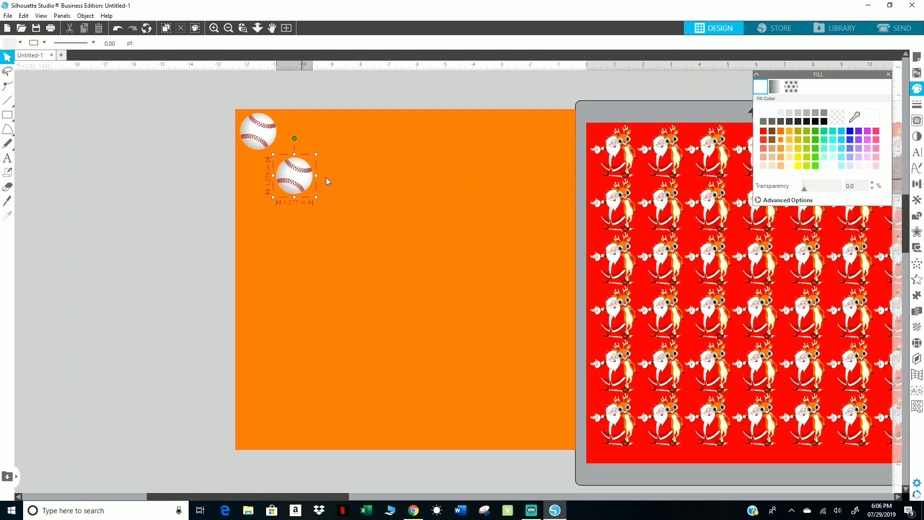
key("Down")
key("Down")
key("Down")
key("Down")
key("Down")
key("Down")
key("Down")
key("Down")
key("Down")
key("Down")
key("Down")
key("Down")
key("Down")
left_click_drag(314, 183, 300, 142)
key("Right")
key("Right")
key("Right")
key("Right")
key("Right")
key("Right")
key("Right")
key("Right")
key("Right")
key("Right")
key("Right")
key("Right")
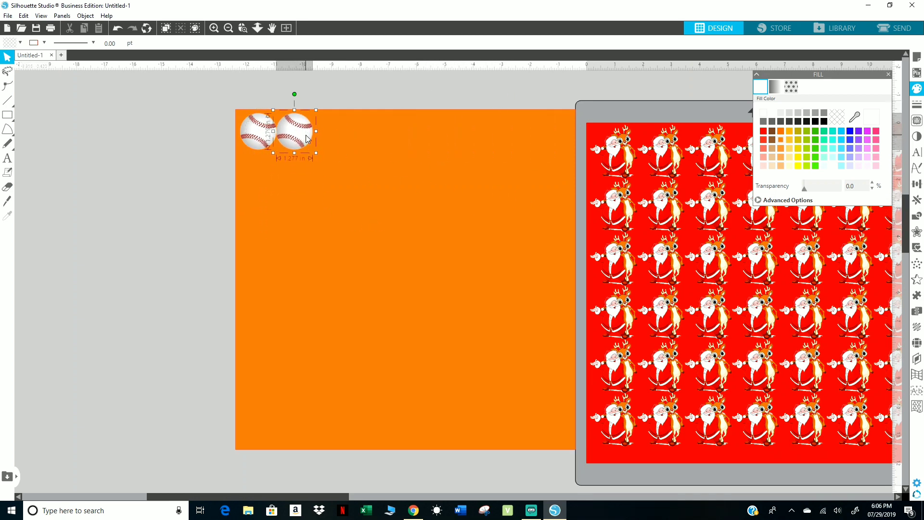
Nudge the copied baseball right and fine-tune its position to leave a narrow gap beside the original.
key("Right")
key("Right")
key("Right")
key("Right")
key("Right")
key("Right")
key("Right")
key("Right")
left_click_drag(315, 135, 310, 134)
key("Right")
key("Right")
key("Right")
key("Right")
key("Right")
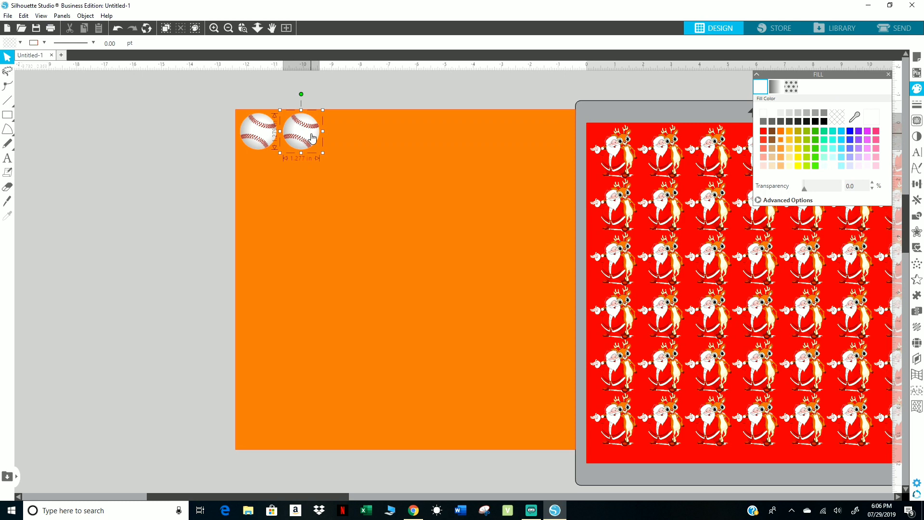
mouse_move(311, 137)
left_mouse_down()
mouse_move(312, 144)
mouse_move(308, 138)
left_mouse_up()
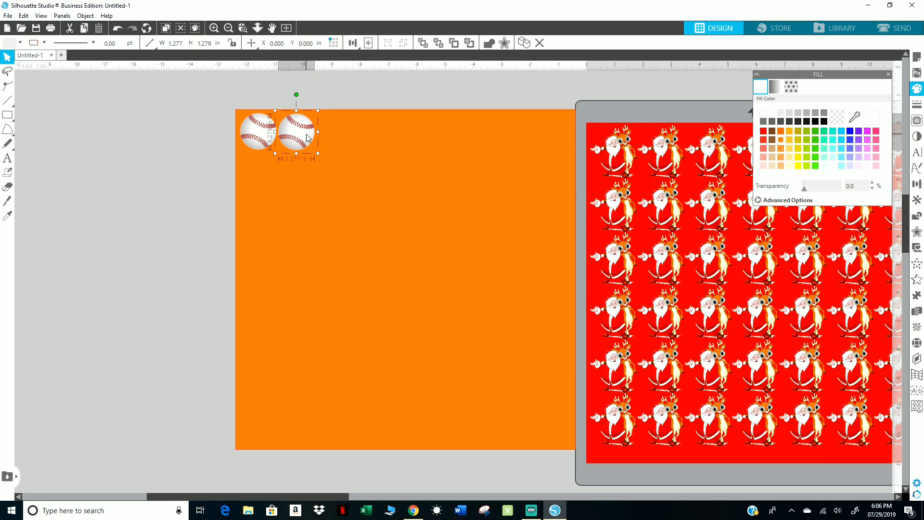
left_click_drag(306, 136, 307, 135)
Select both baseballs and duplicate the pair to the right along the top of the orange square.
left_click(264, 134)
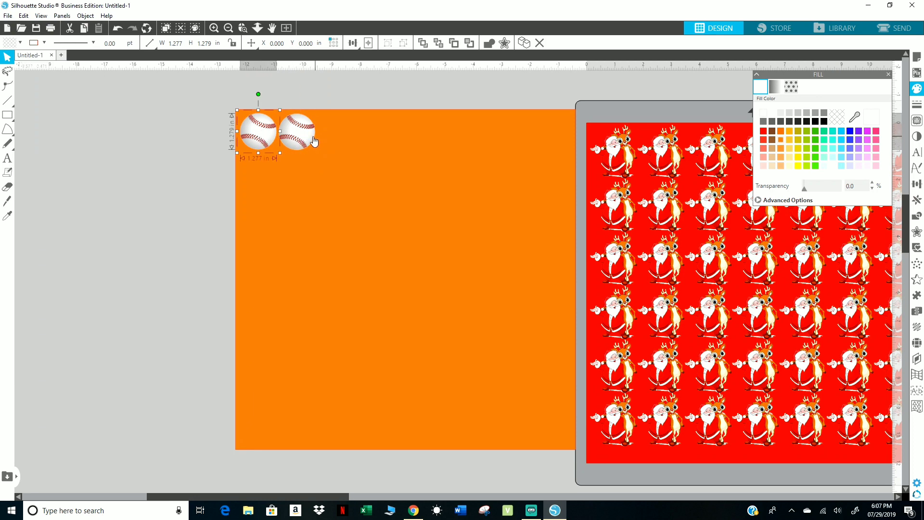
left_click(306, 137, "shift")
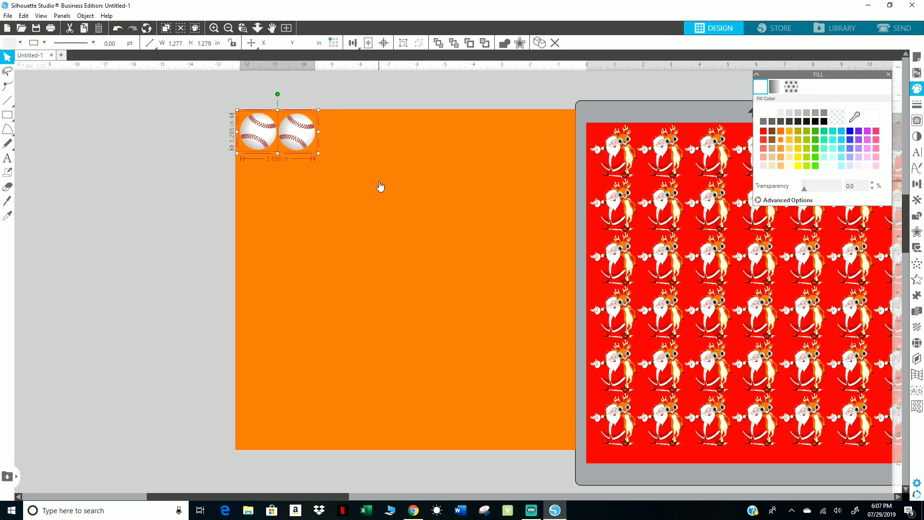
key("i")
key("ctrl+d")
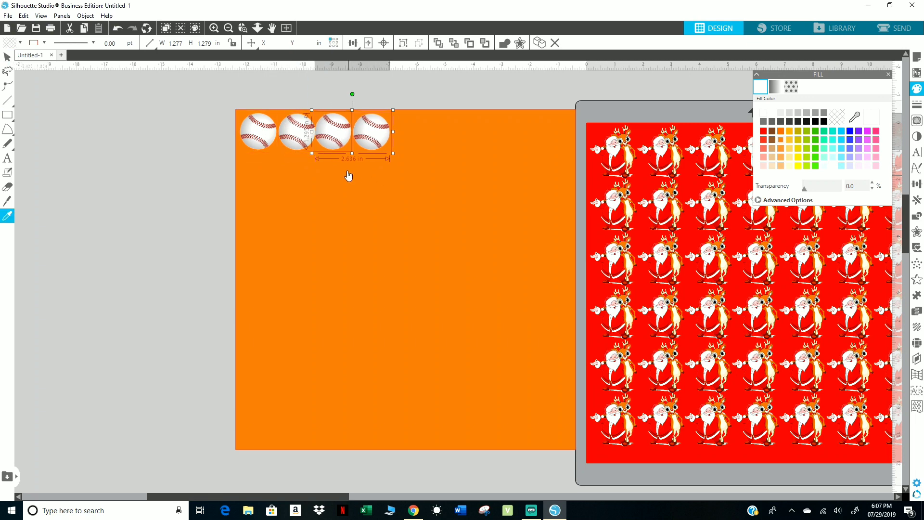
Try shifting the third baseball slightly right and up, and undo the shift.
left_click(339, 134, "shift")
left_click_drag(340, 134, 343, 133)
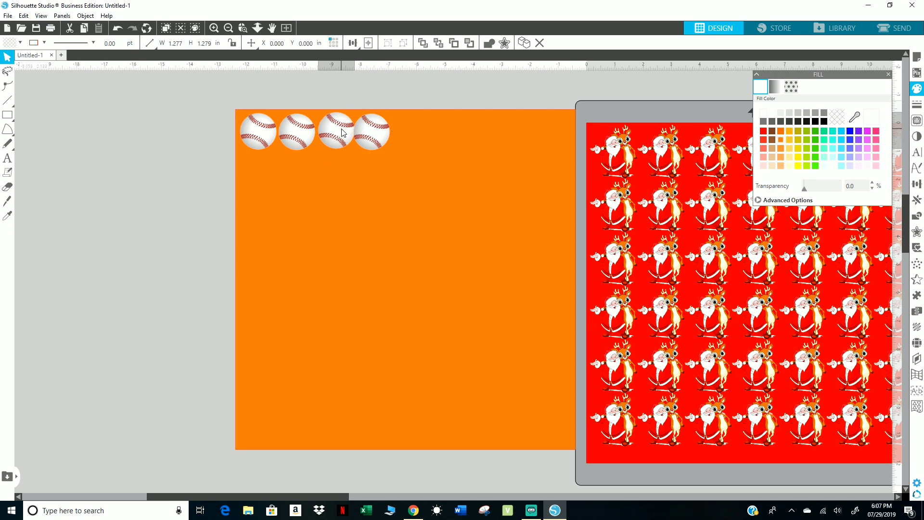
left_click(346, 135, "shift")
left_click(118, 30)
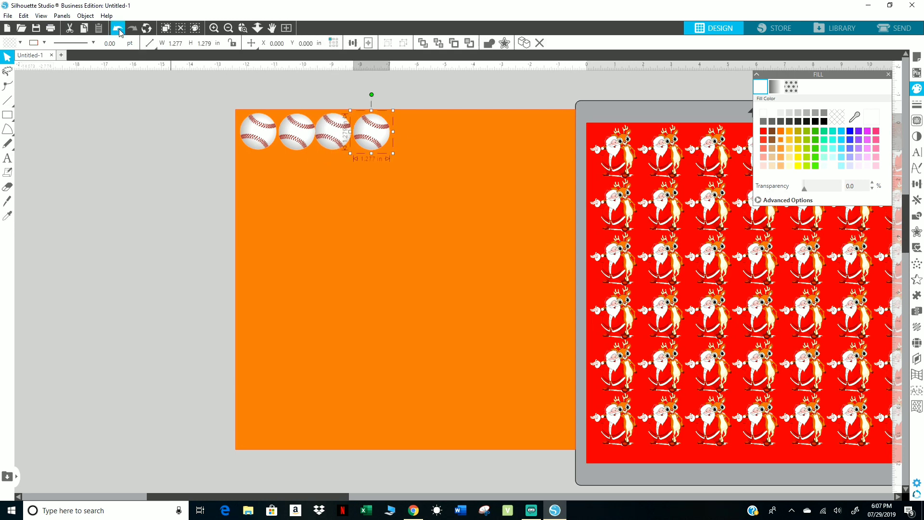
Move the fourth baseball right to separate it from the third, and shift both copies right, away from the first pair.
left_click(377, 141, "shift")
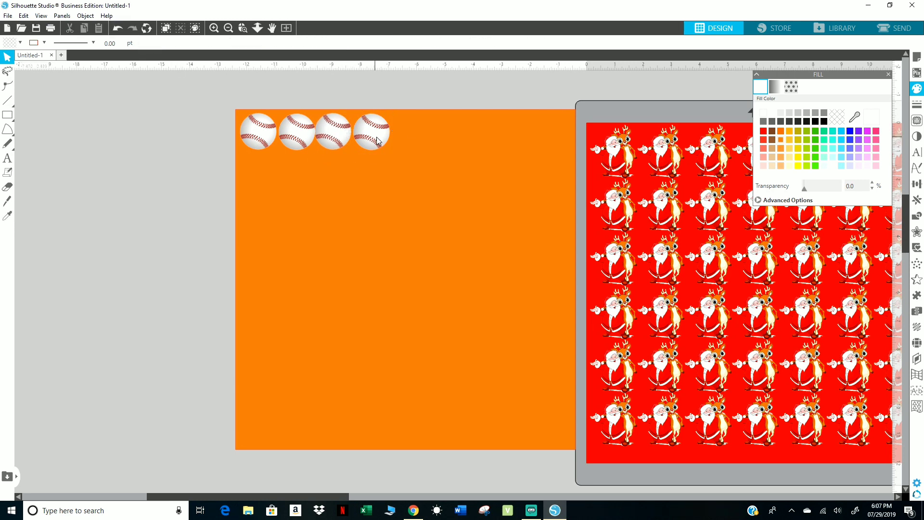
left_click(380, 141)
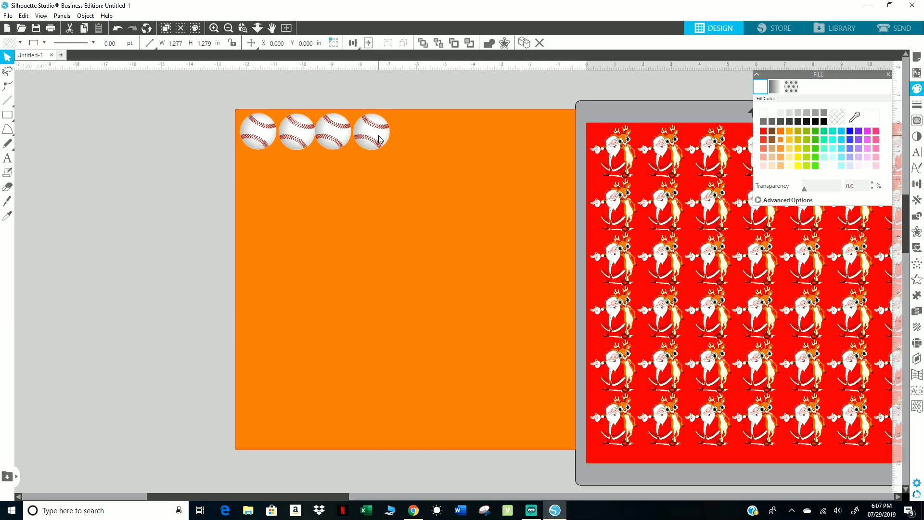
left_click_drag(374, 138, 384, 137)
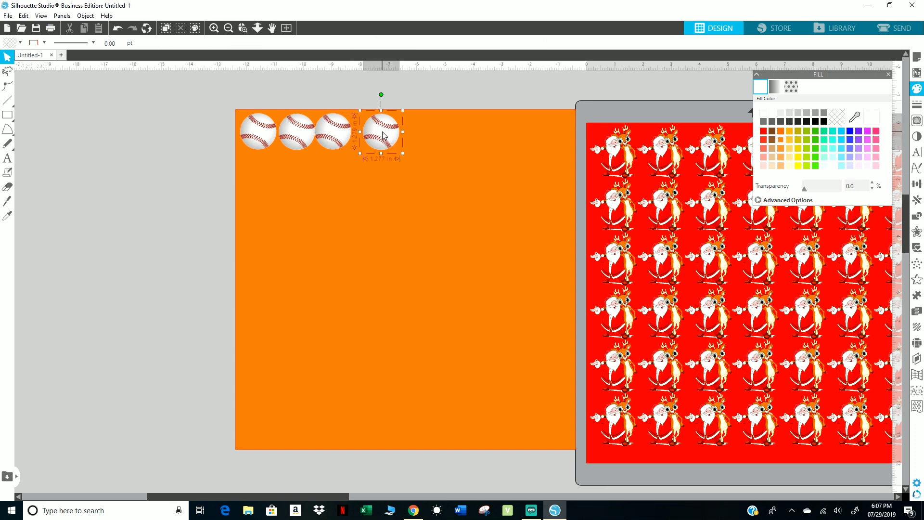
left_click(339, 133, "shift")
left_click(339, 133, "shift")
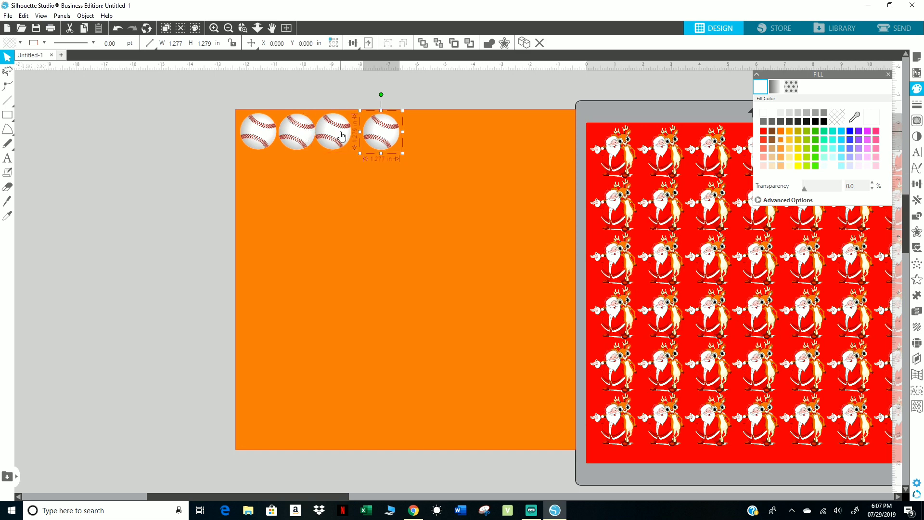
left_click(340, 134, "shift")
left_click_drag(340, 134, 349, 134)
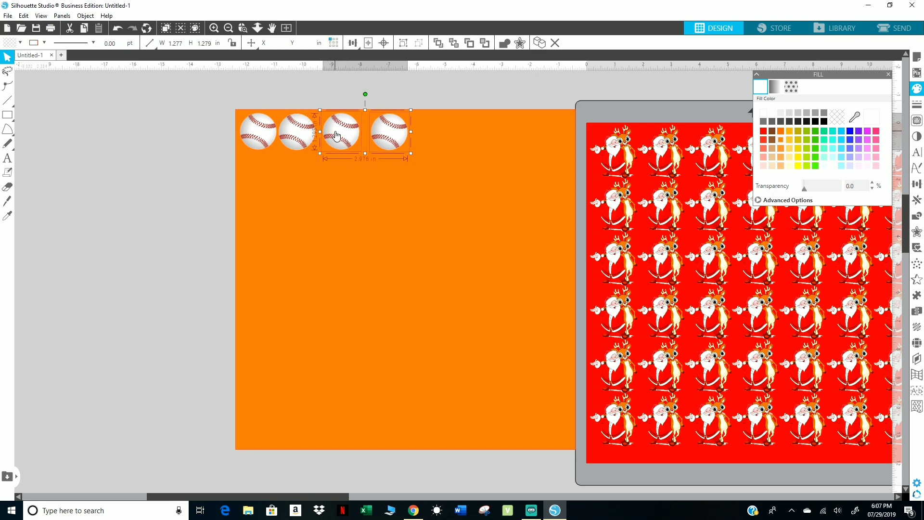
Adjust the third, fourth and second baseballs individually so the four are spaced evenly in the row.
left_click(166, 124)
left_click(336, 136)
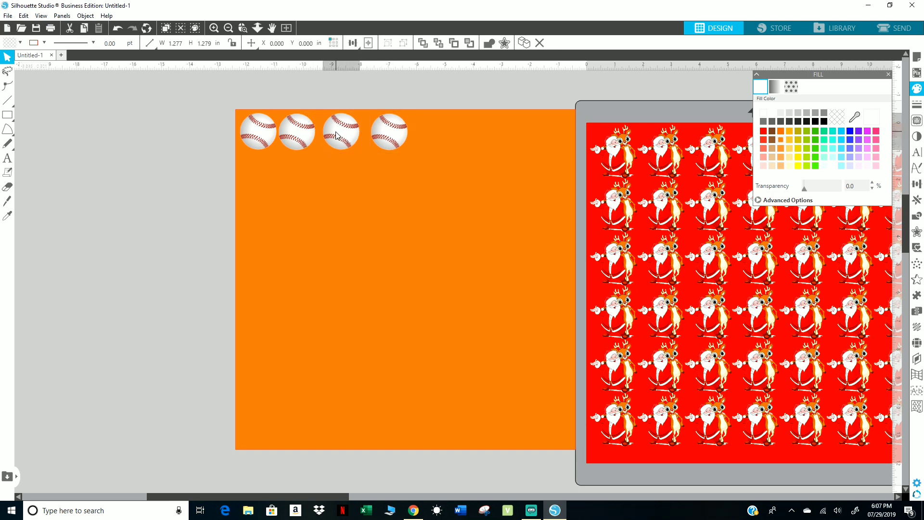
left_click(330, 132, "shift")
left_click(330, 132, "shift")
left_click(331, 132, "shift")
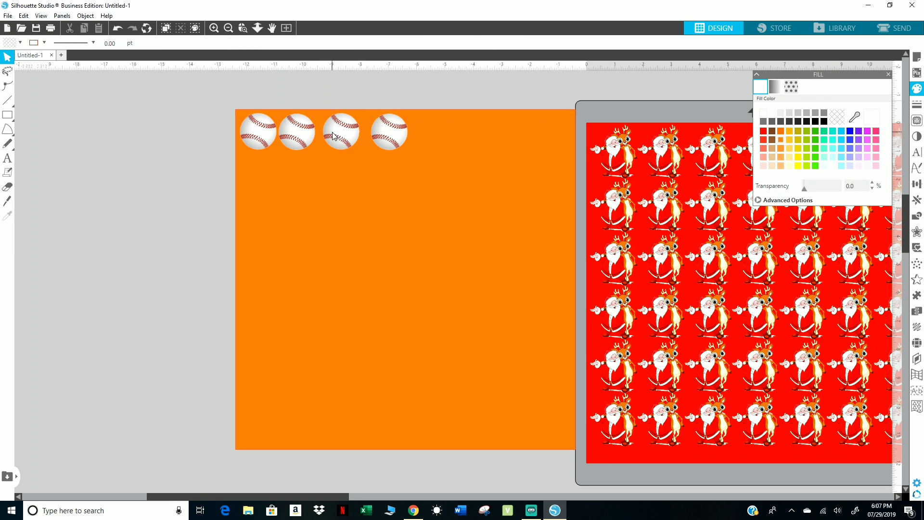
left_click_drag(337, 137, 332, 135)
left_click_drag(389, 133, 378, 132)
left_click_drag(309, 134, 310, 134)
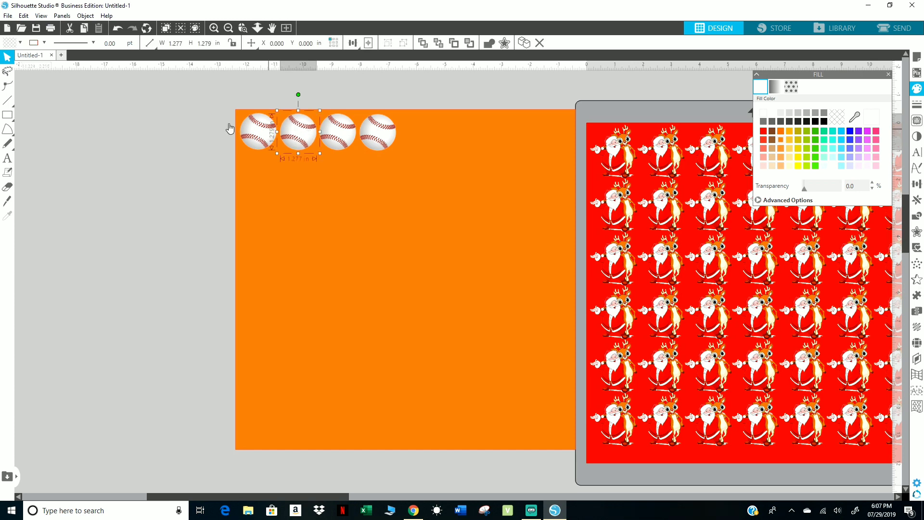
Duplicate the four baseballs to the right and shift the copies slightly right to match the gaps in the row.
left_click(255, 128, "shift")
left_click(338, 135, "shift")
left_click(377, 137, "shift")
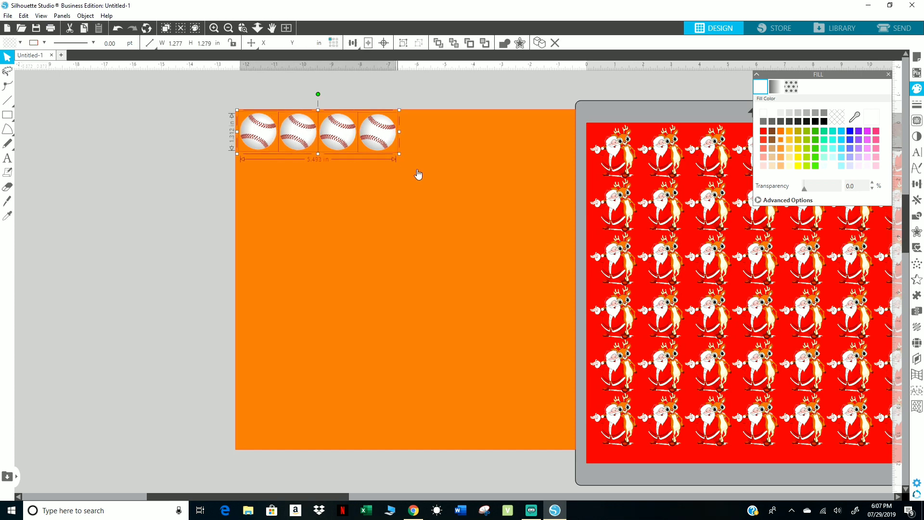
key("ctrl+Right")
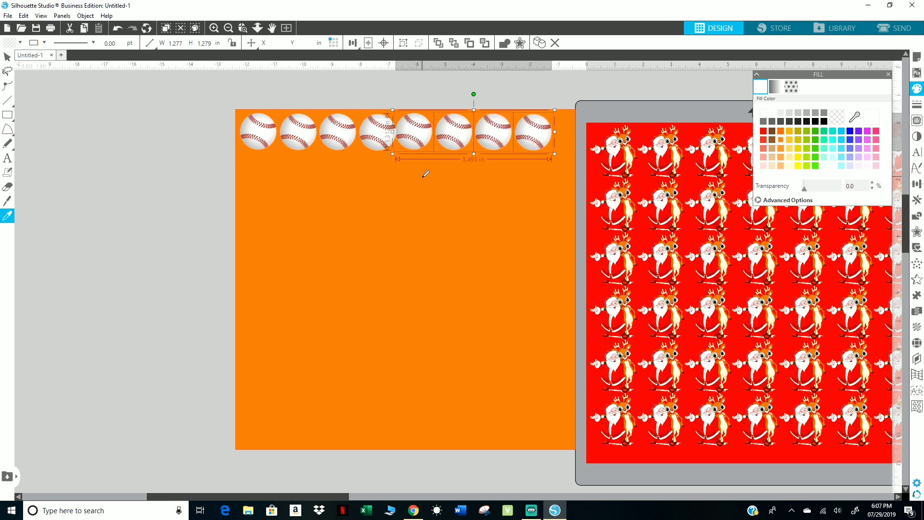
left_click_drag(422, 145, 424, 143)
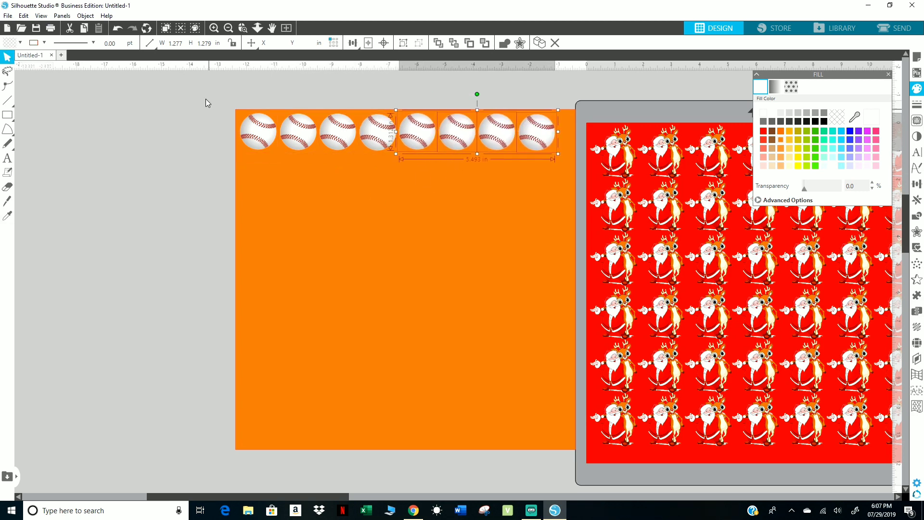
Move the orange square and its baseballs left, clear of the page, and enlarge the baseball row to about 11.67 in wide.
left_click_drag(205, 98, 380, 146)
left_click_drag(527, 154, 414, 192)
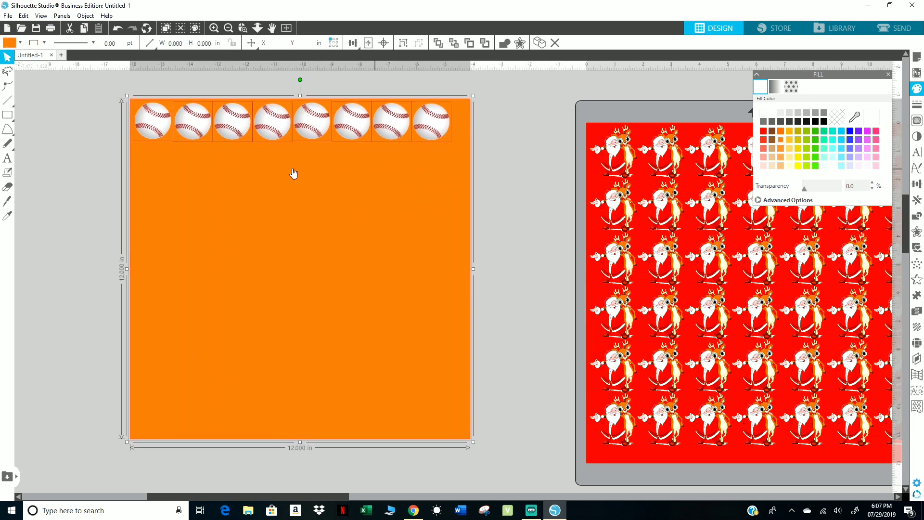
left_click(397, 222, "shift")
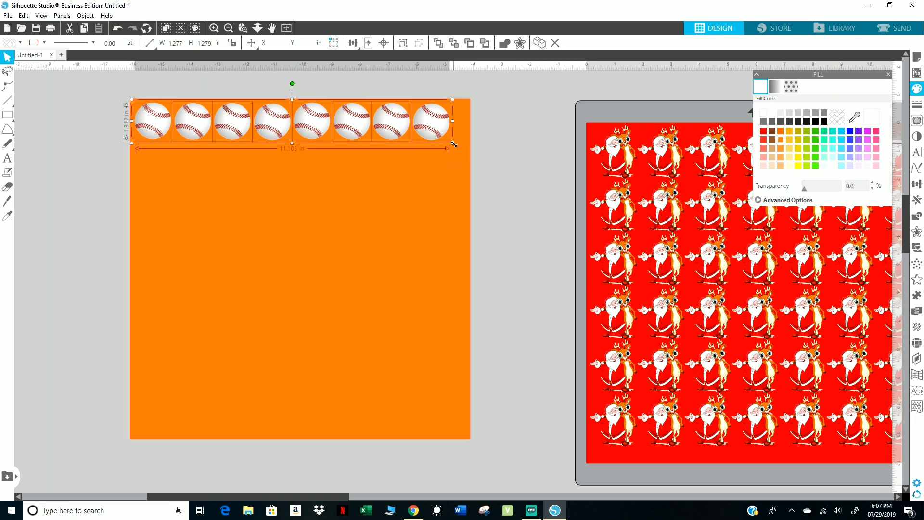
left_click_drag(454, 144, 470, 151)
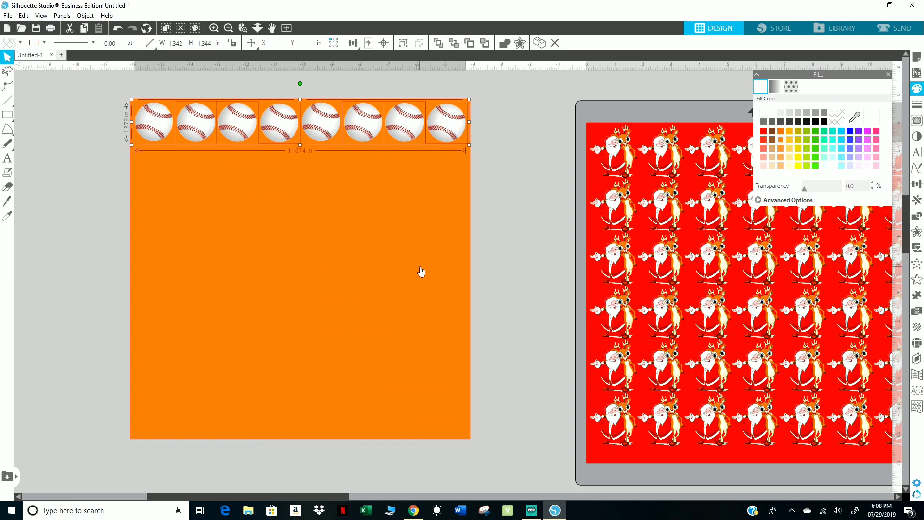
Duplicate the baseball row downward seven times to make eight rows on the orange square.
key("ctrl+Down")
key("ctrl+Down")
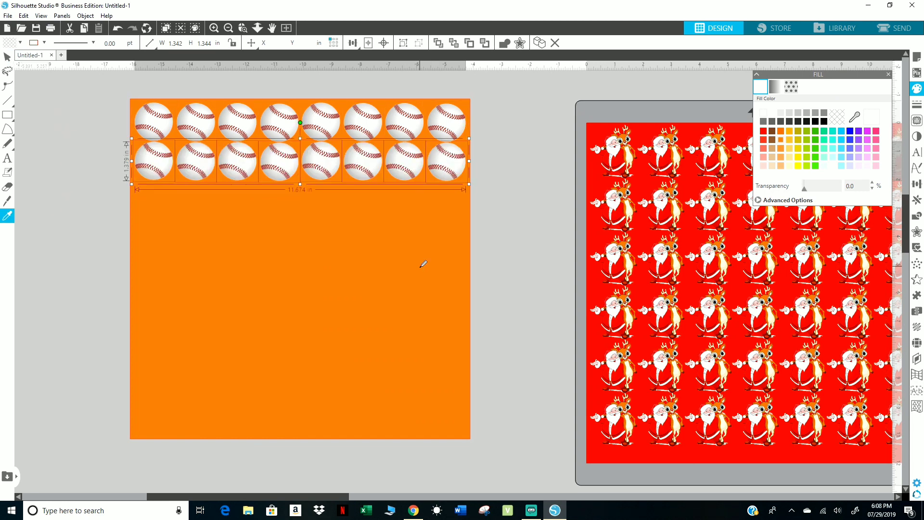
key("ctrl+Down")
key("ctrl+Down")
key("ctrl+Down")
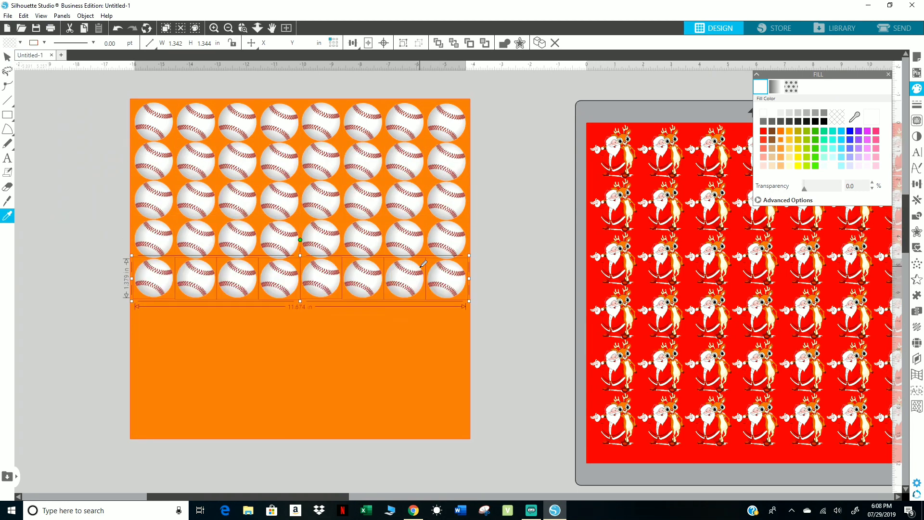
key("ctrl+Down")
key("ctrl+Down")
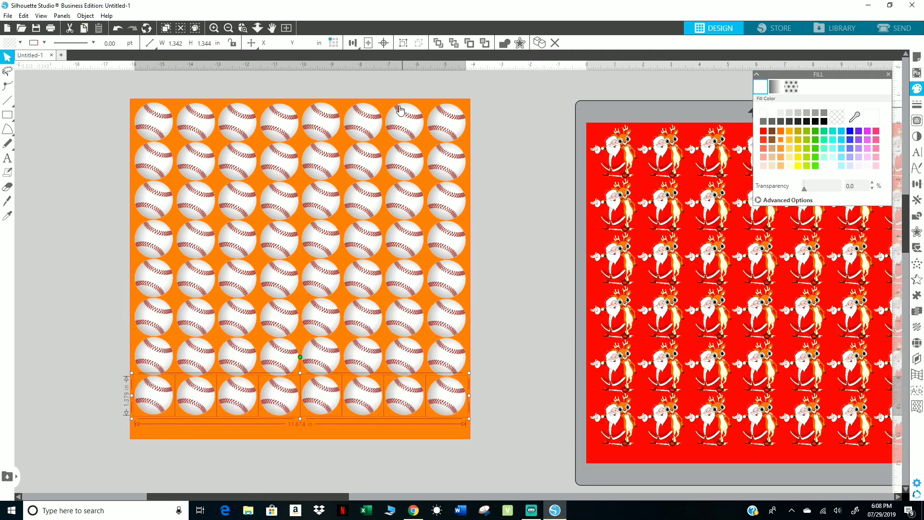
Nudge the orange square up behind the baseballs, and move the whole baseball sheet right and down.
left_click_drag(387, 101, 388, 97)
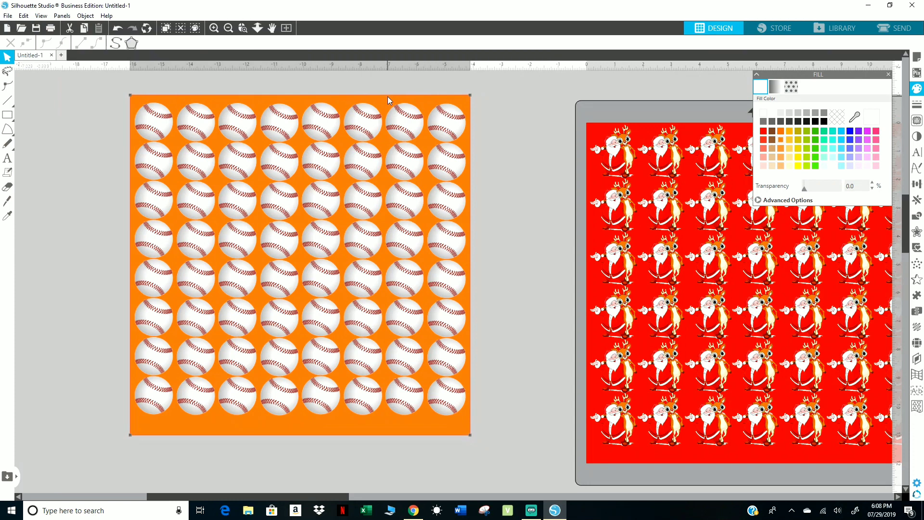
double_click(388, 98)
left_click(513, 258)
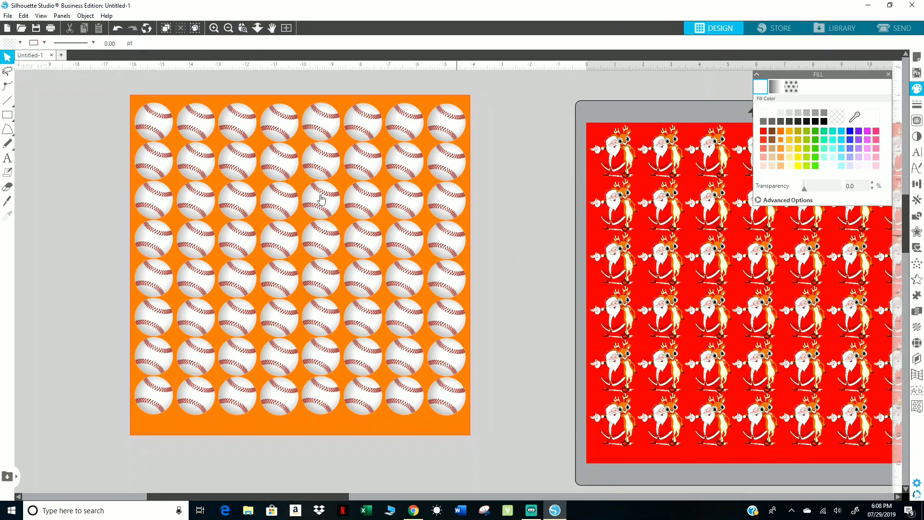
left_click_drag(110, 96, 475, 486)
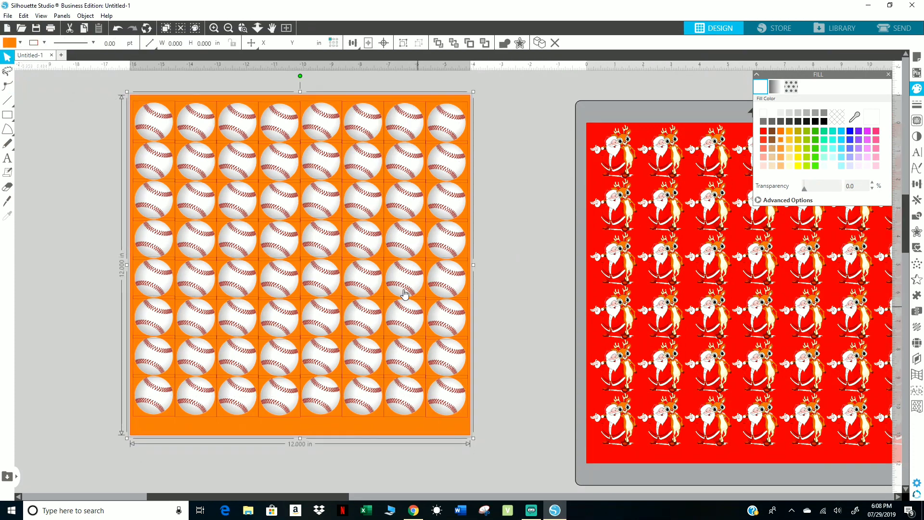
left_click_drag(400, 276, 499, 304)
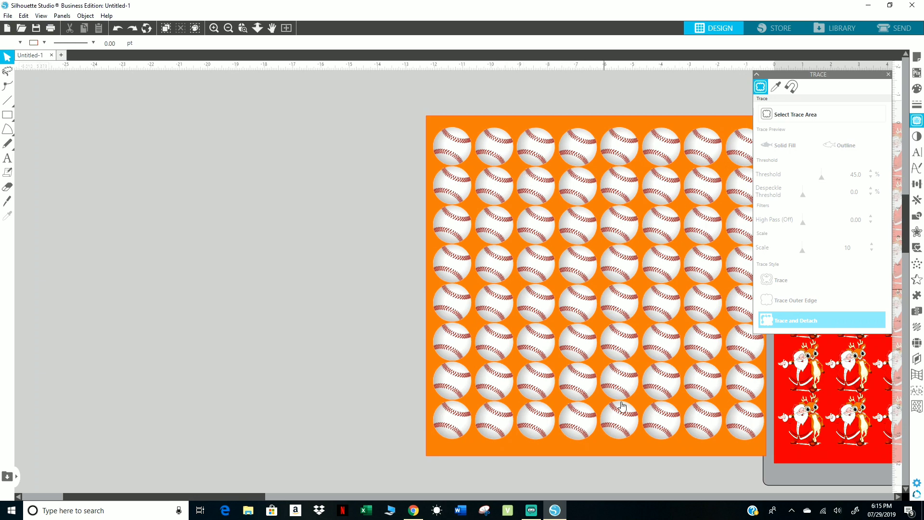
Try moving the orange square down and right behind the baseballs, and move it back to centre the grid.
mouse_move(613, 450)
left_mouse_down()
mouse_move(504, 440)
mouse_move(625, 443)
mouse_move(617, 453)
left_mouse_up()
left_click(617, 453)
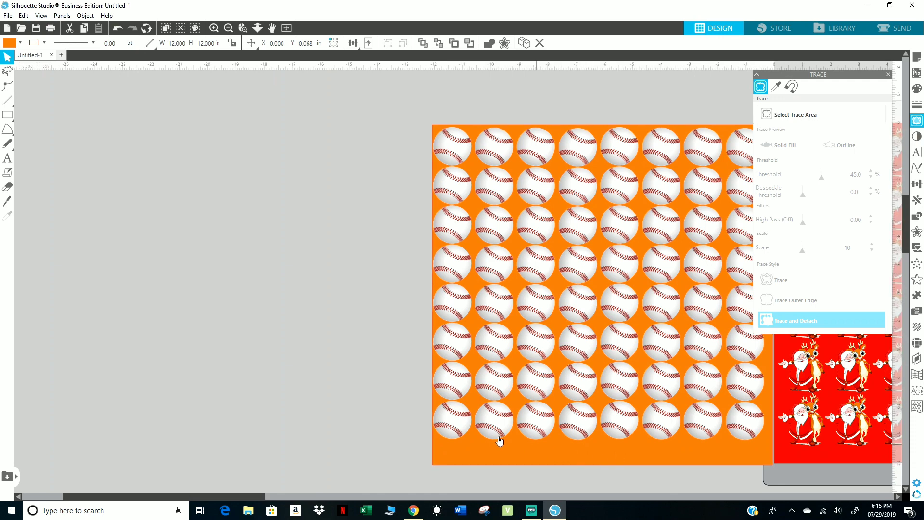
left_click_drag(519, 450, 513, 438)
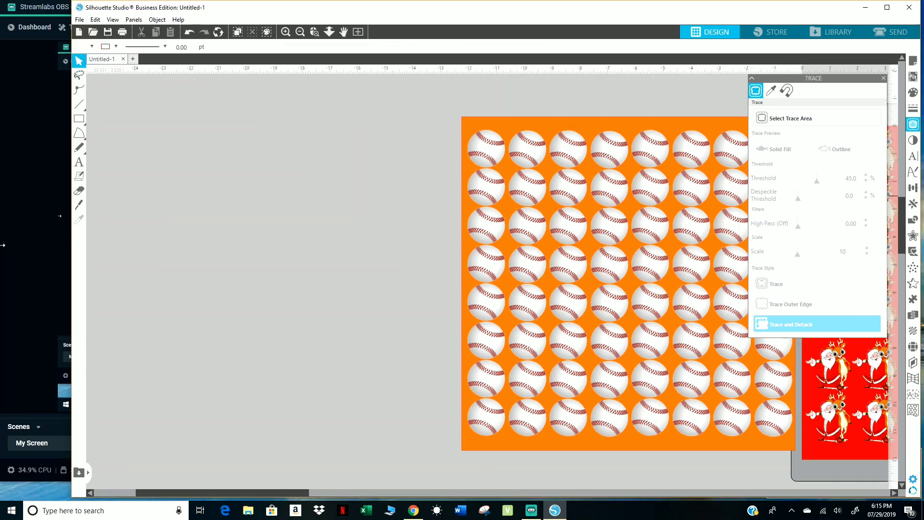
Widen the window to the screen's left edge and browse to the Desktop's IMAGES folder for an image to merge.
left_click_drag(76, 243, 2, 246)
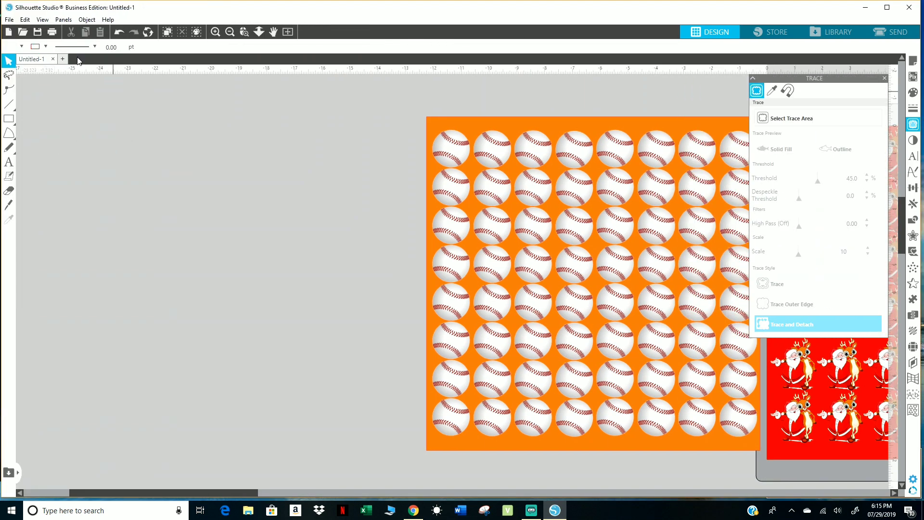
left_click(9, 20)
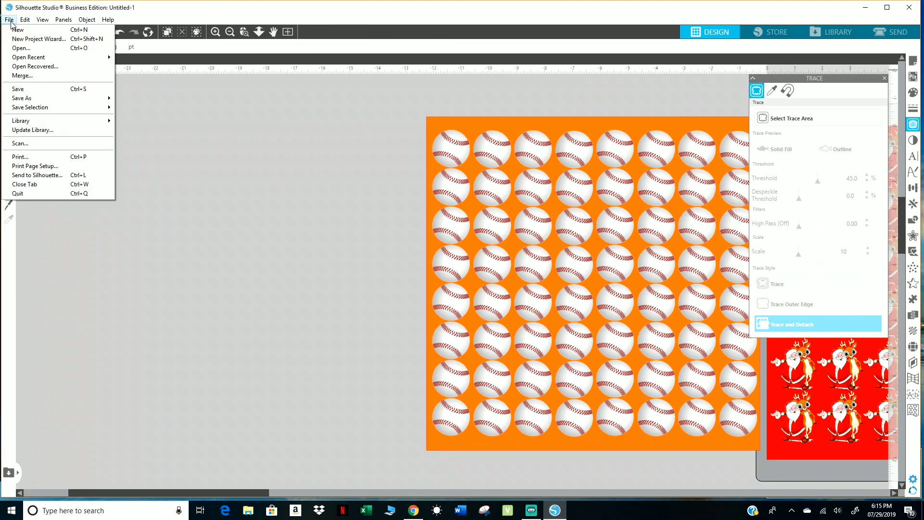
left_click(26, 77)
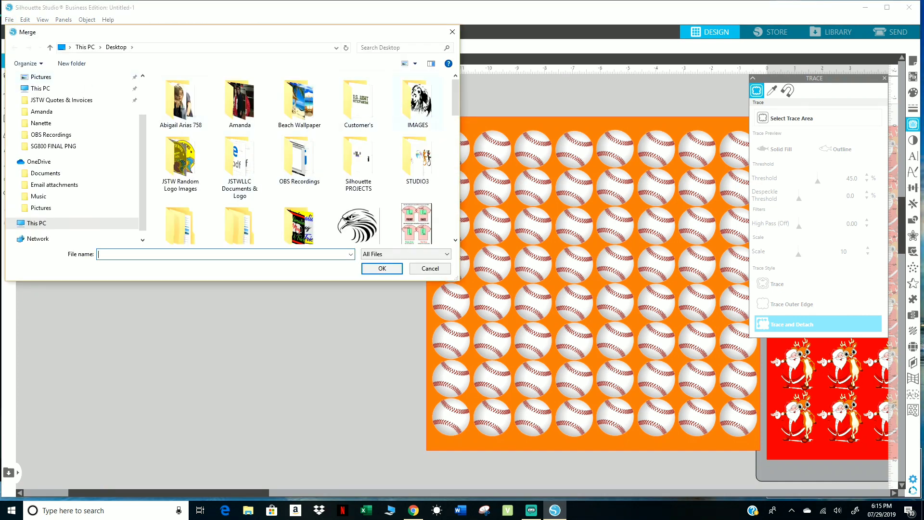
double_click(422, 105)
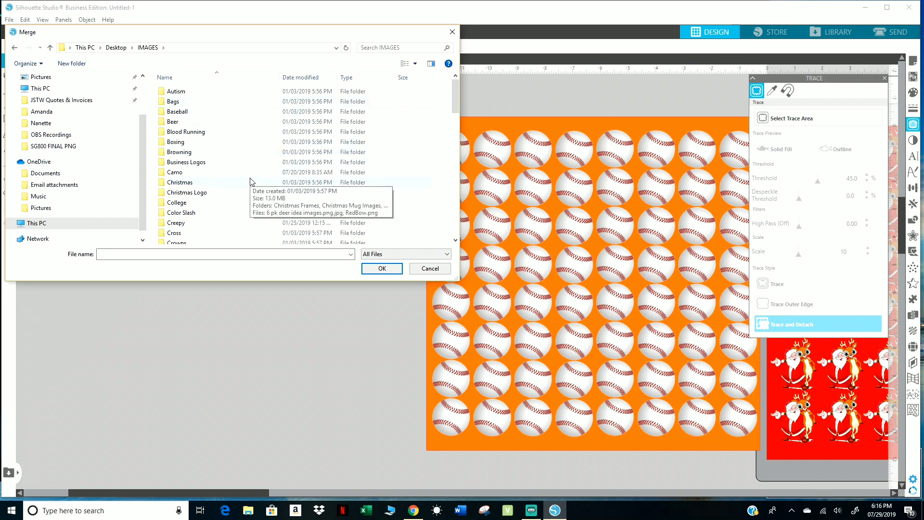
left_click(209, 193)
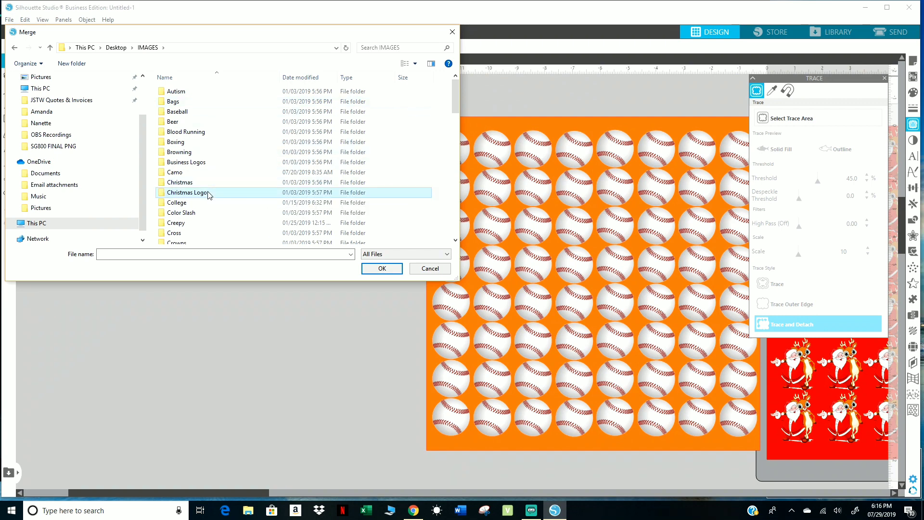
double_click(208, 193)
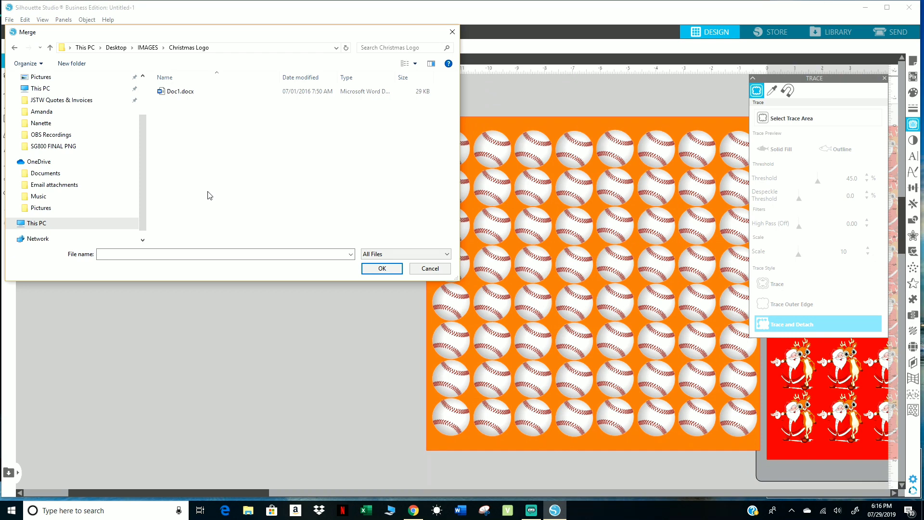
left_click(15, 47)
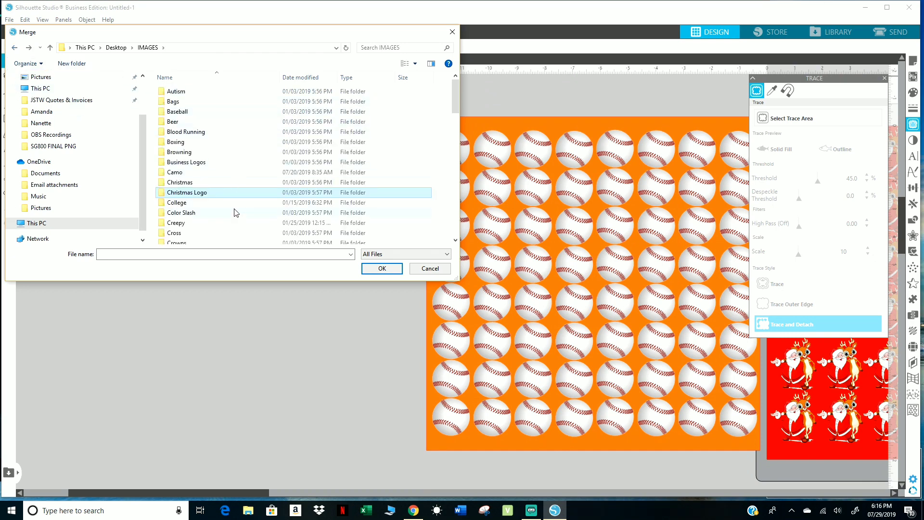
Merge Baby Deer Butt.png from the Deer folder into the design.
scroll(236, 212, "down", 2)
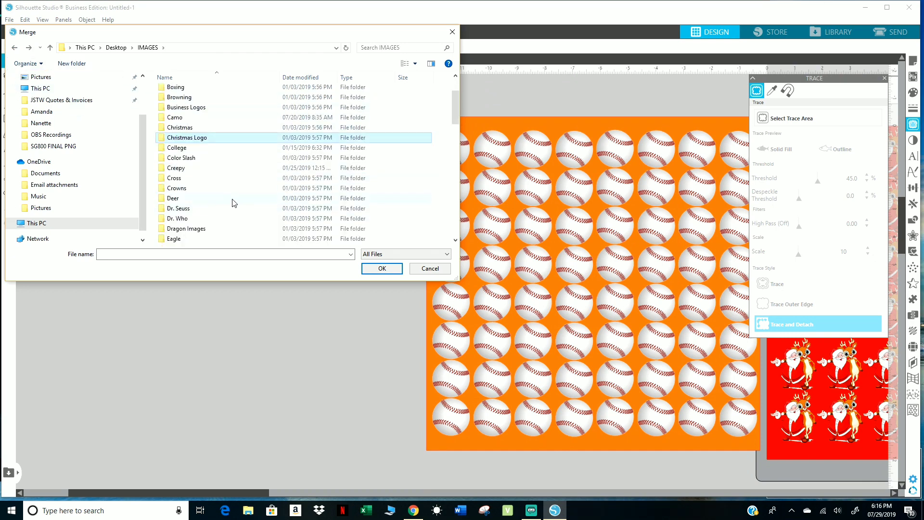
double_click(175, 201)
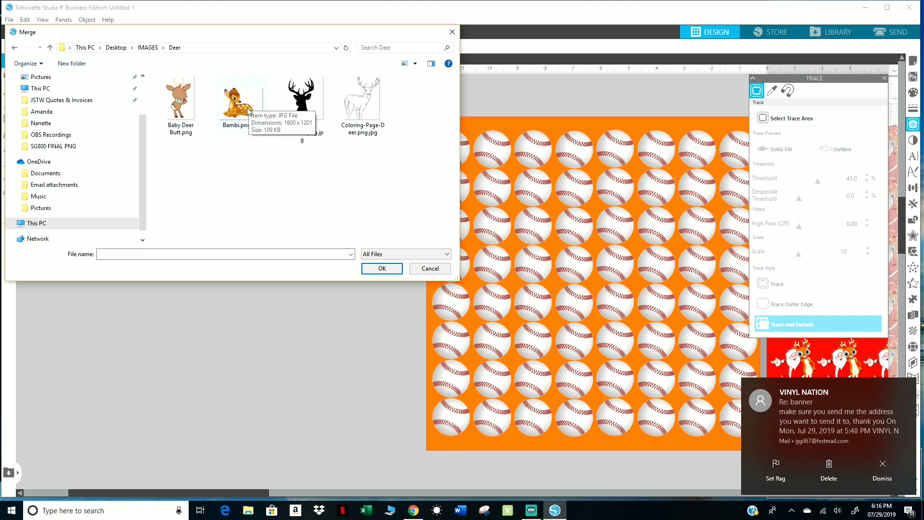
double_click(178, 100)
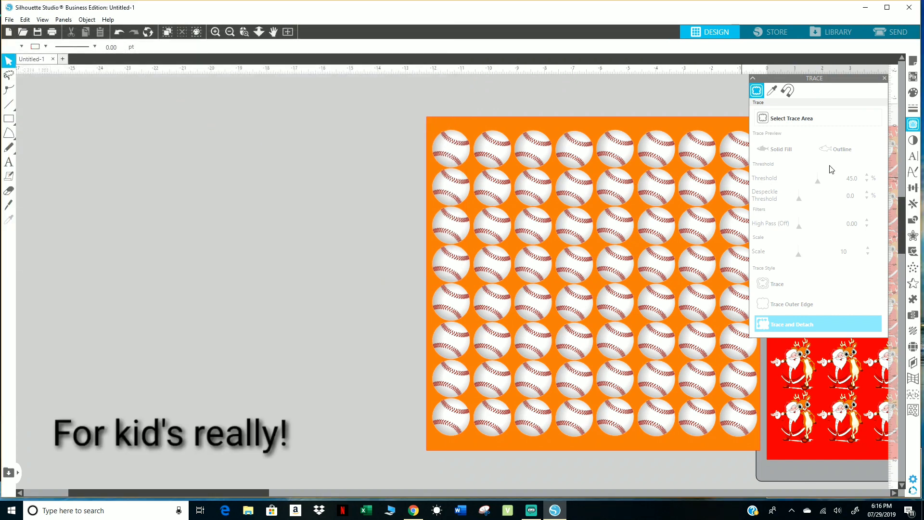
Move the deer image to the empty area left of the baseball sheet and enlarge it to about 3.65 by 5.65 in.
left_click(884, 78)
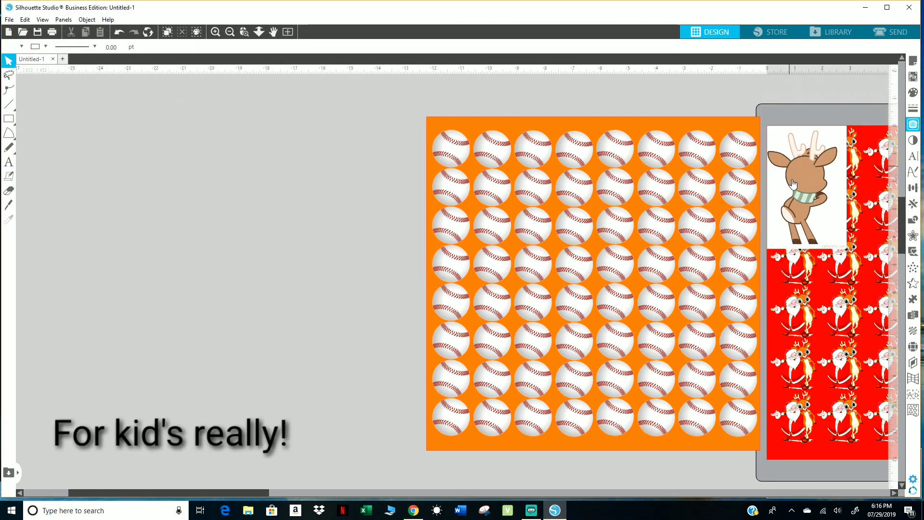
left_click_drag(786, 208, 140, 304)
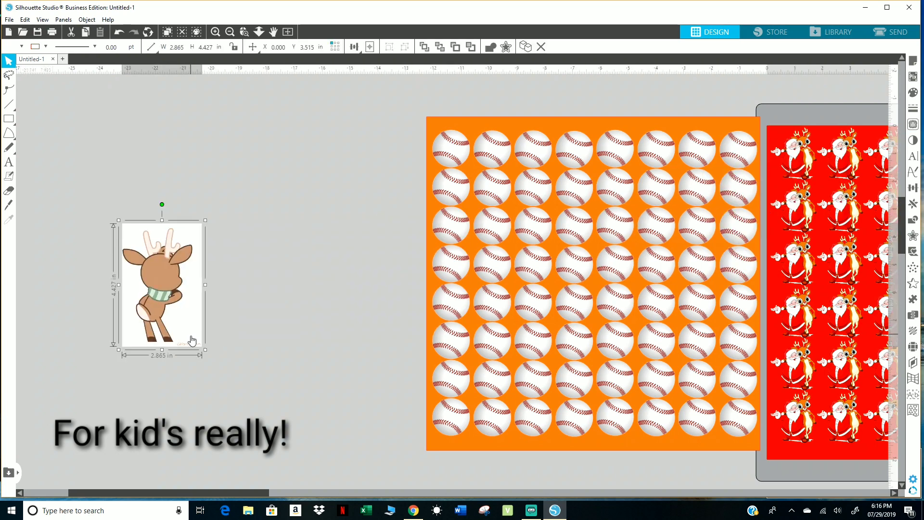
left_click_drag(202, 354, 237, 374)
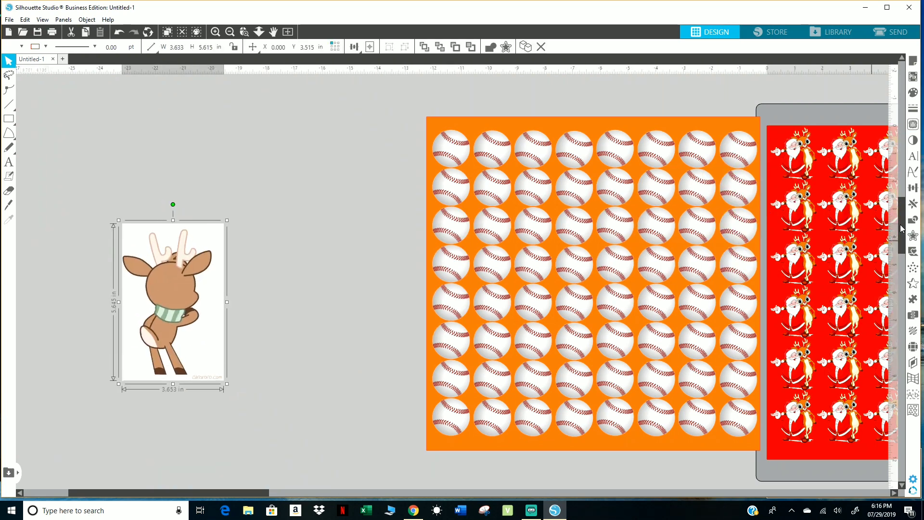
Trace and detach the deer using a trace area around the whole image and a threshold of 97%.
left_click(913, 124)
left_click(801, 120)
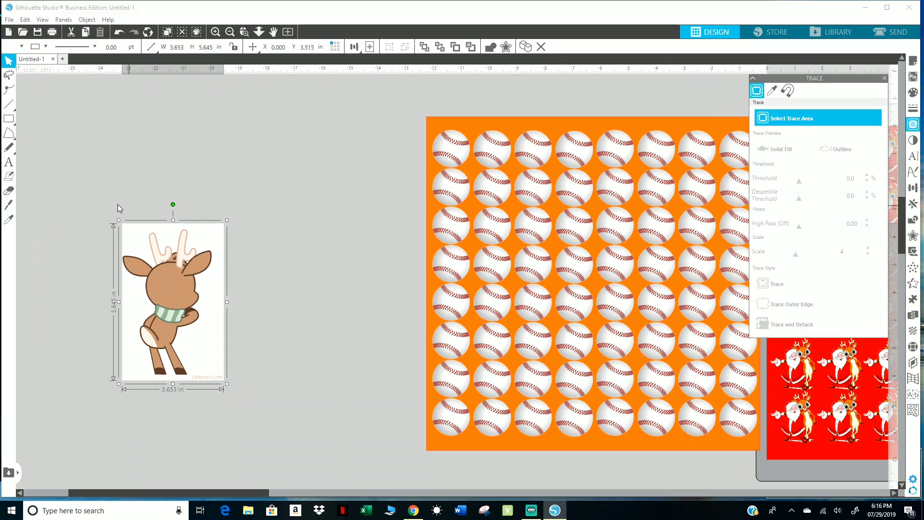
mouse_move(117, 203)
left_mouse_down()
mouse_move(178, 337)
mouse_move(245, 422)
left_mouse_up()
left_click(766, 120)
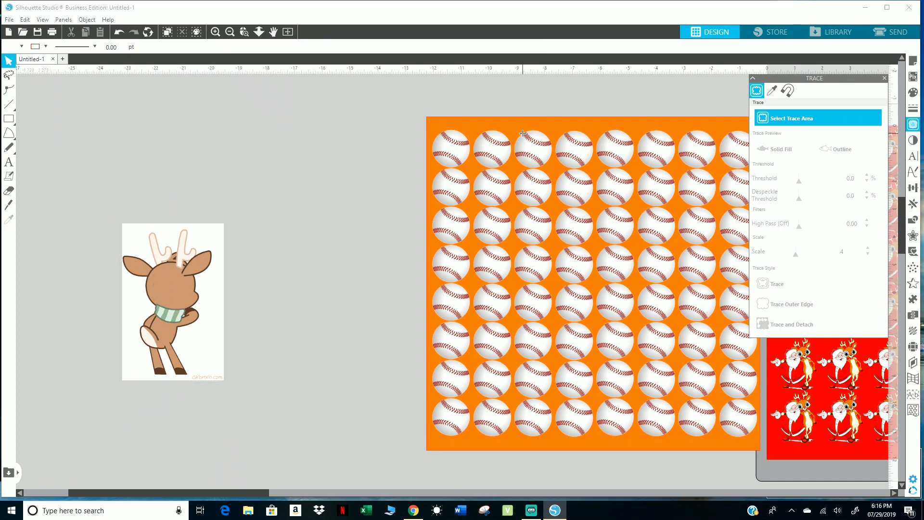
mouse_move(106, 206)
left_mouse_down()
mouse_move(196, 379)
mouse_move(243, 398)
left_mouse_up()
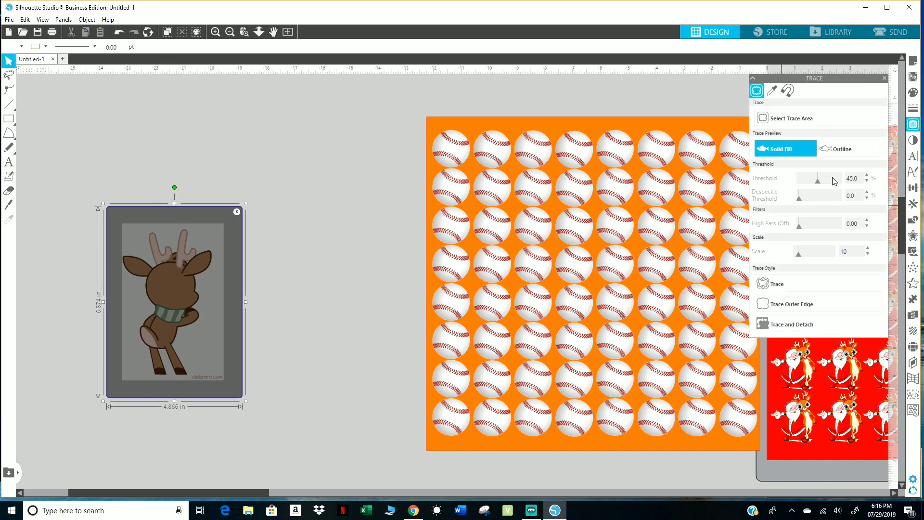
left_click(840, 181)
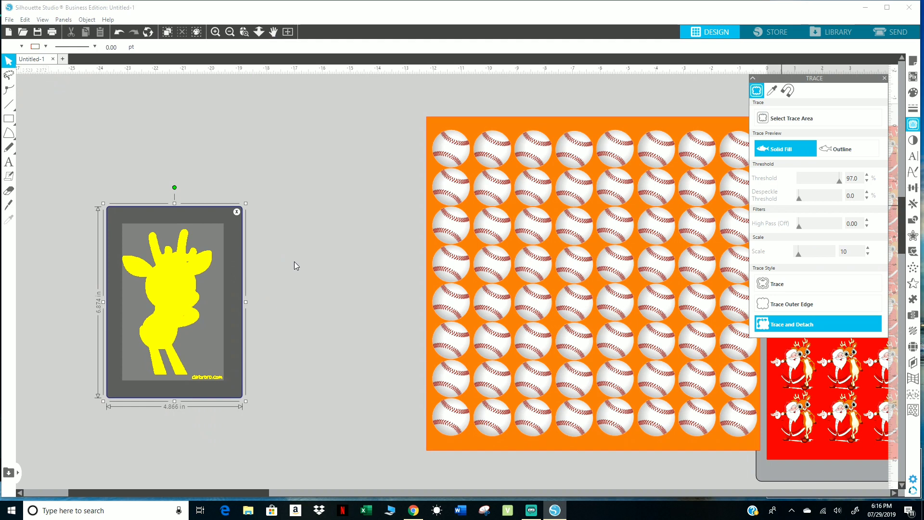
left_click(247, 210)
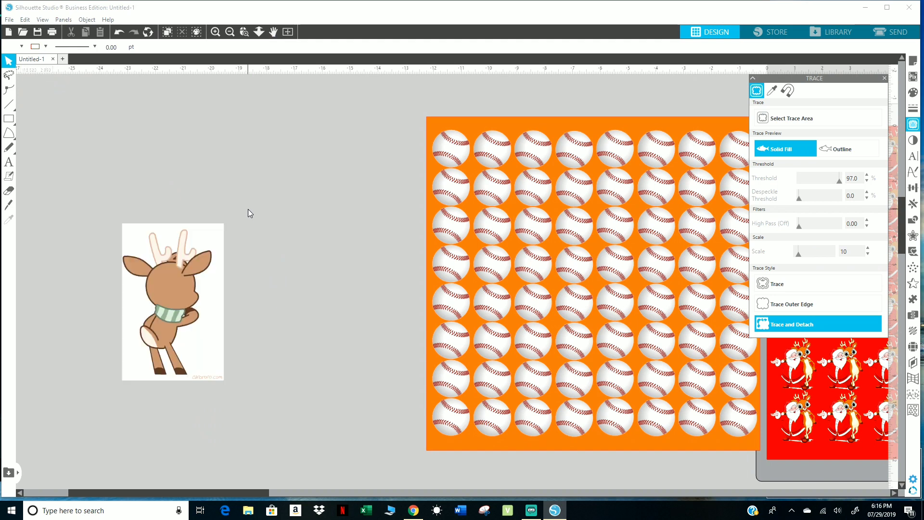
Delete the leftover white background and the watermark text beside the deer's feet.
left_click(217, 304)
key("Delete")
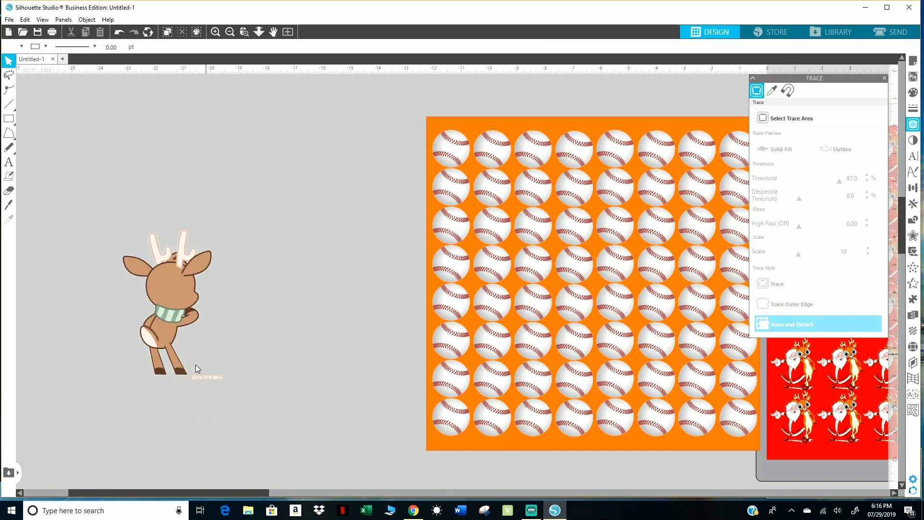
mouse_move(196, 365)
left_mouse_down()
mouse_move(205, 394)
mouse_move(240, 403)
left_mouse_up()
key("Delete")
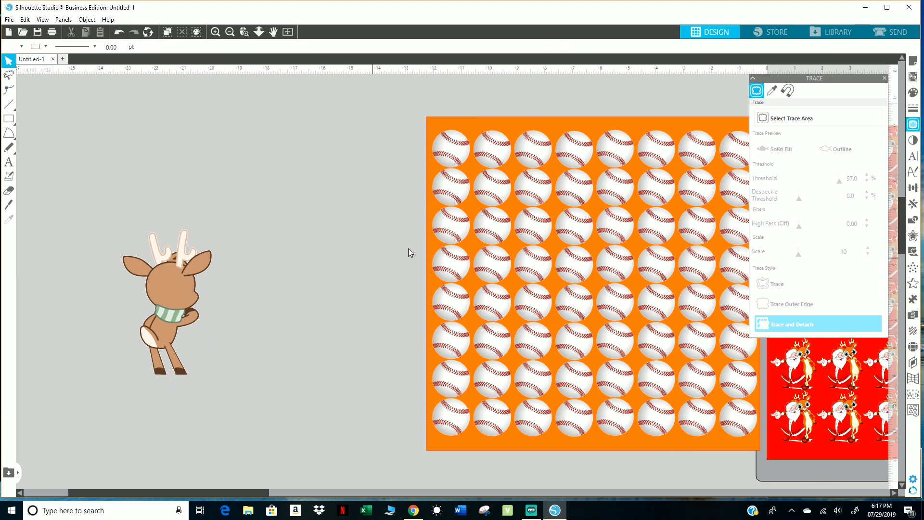
Duplicate the 12 by 12 in orange square to the left of the baseball sheet.
left_click(434, 123)
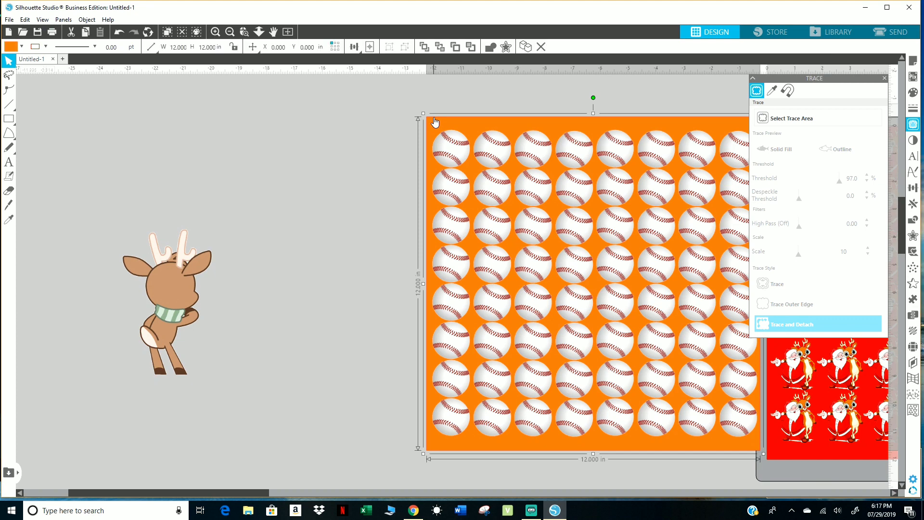
key("i")
key("ctrl+Left")
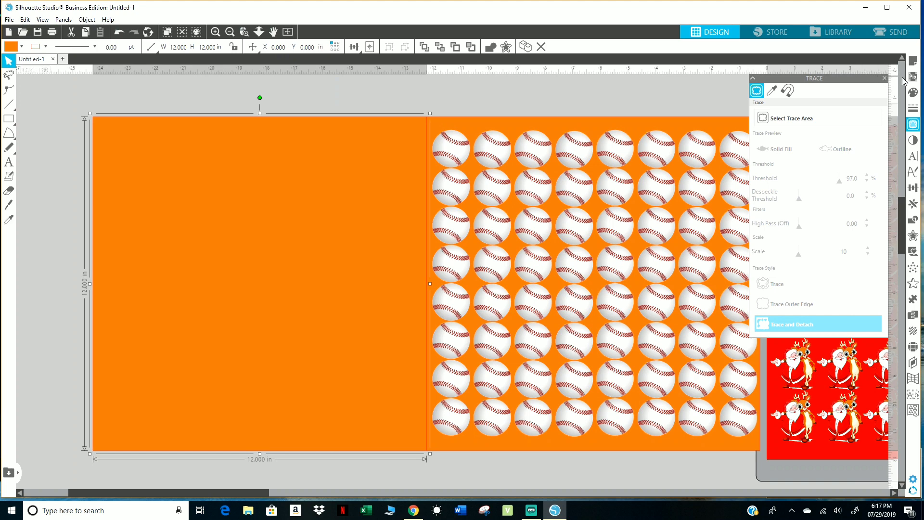
Try blue and green fills on the duplicated square, ending on blue.
left_click(912, 93)
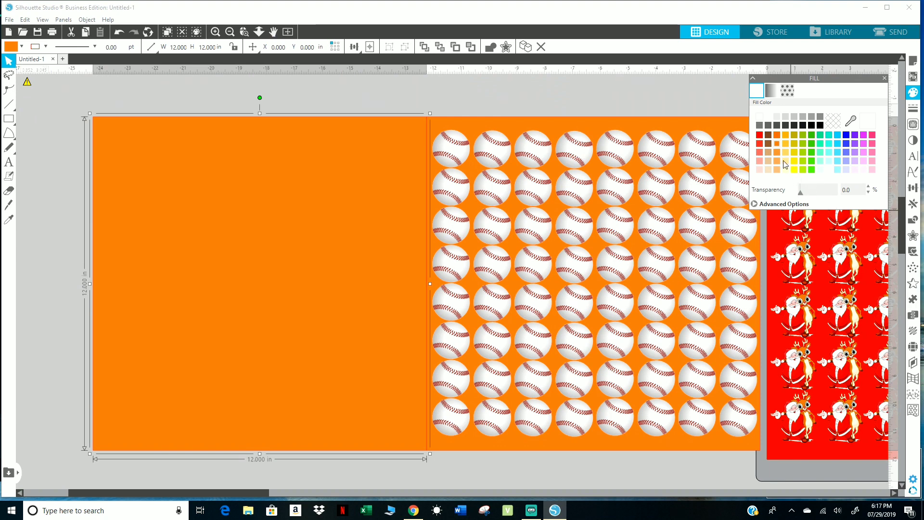
left_click(846, 138)
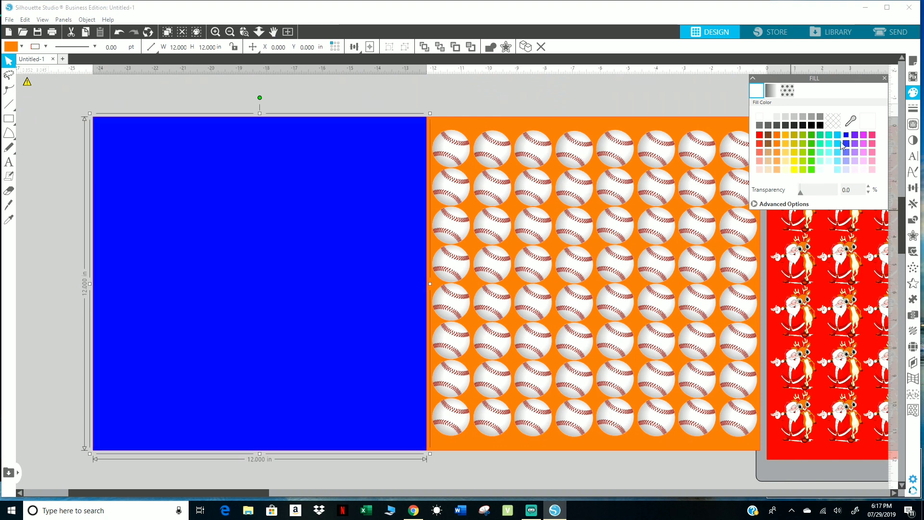
left_click(811, 136)
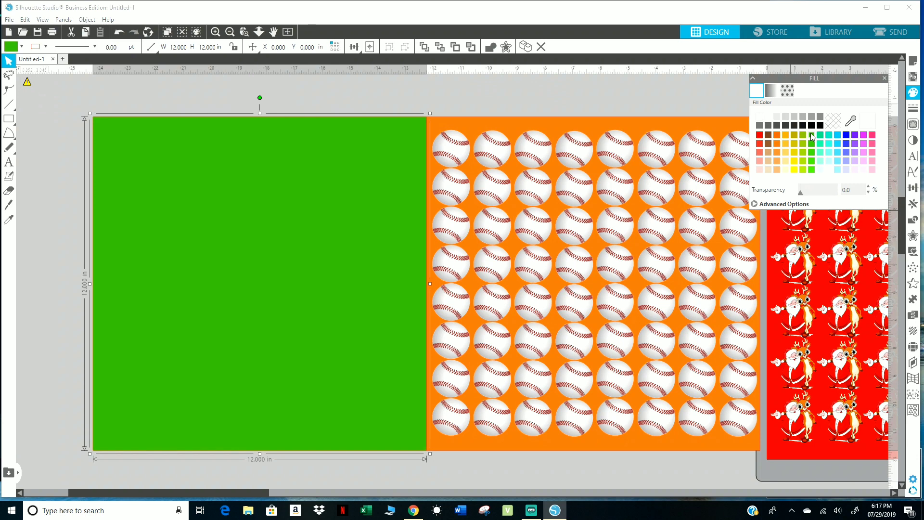
left_click(846, 136)
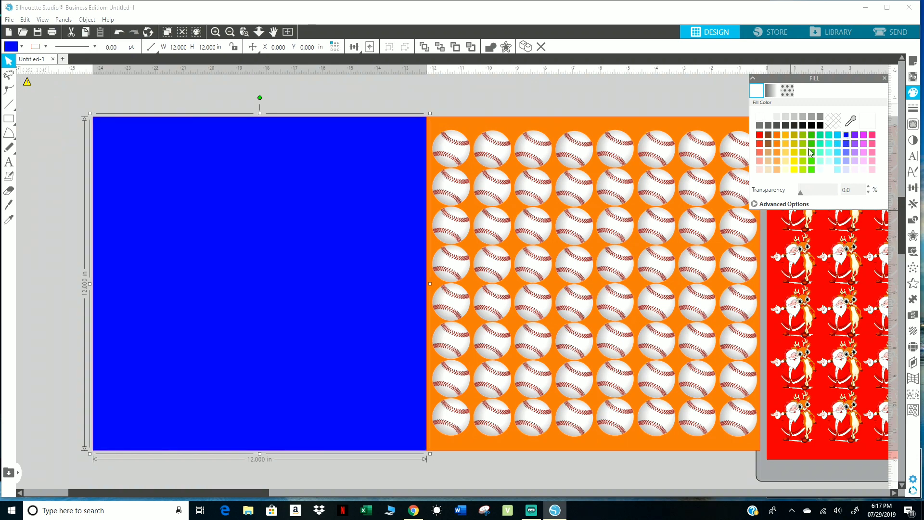
Nudge the blue square slightly right and send it to the back behind the deer.
left_click_drag(353, 251, 355, 251)
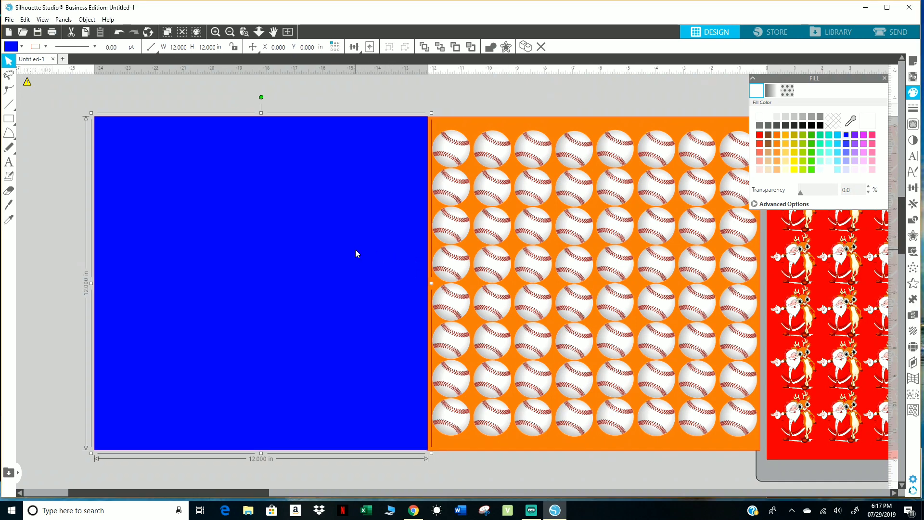
right_click(355, 251)
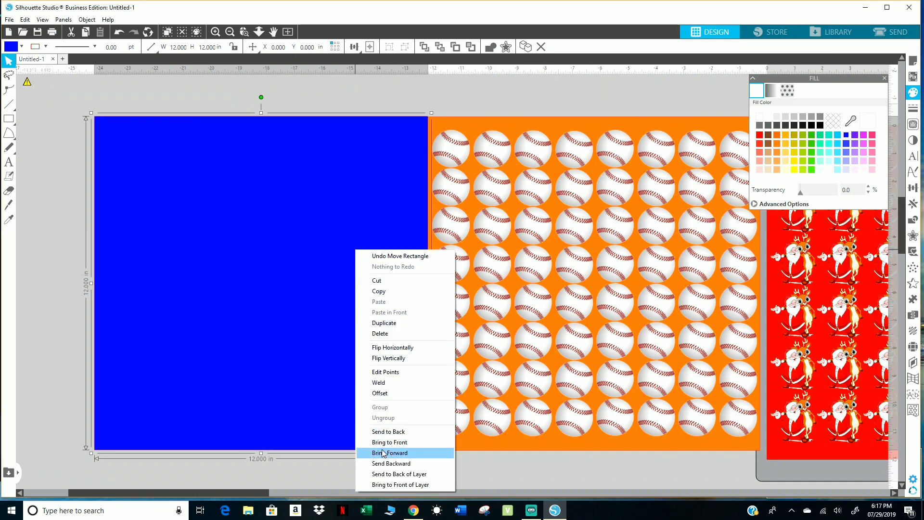
left_click(389, 433)
left_click(174, 307)
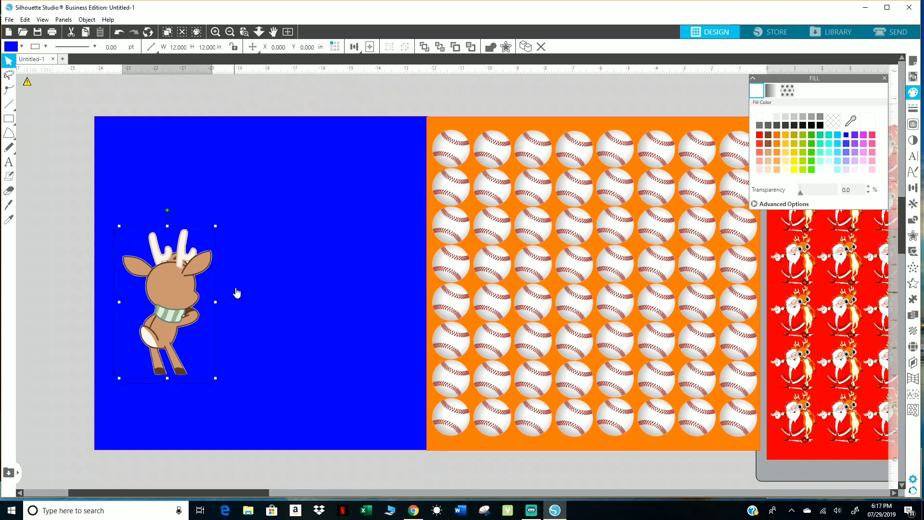
Fill the blue square with light mint after trying tan and yellow.
left_click(266, 212)
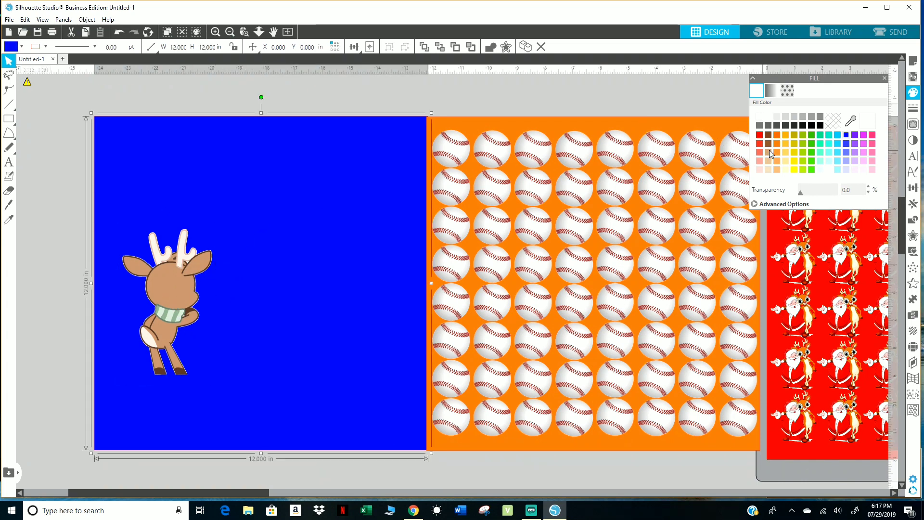
left_click(768, 150)
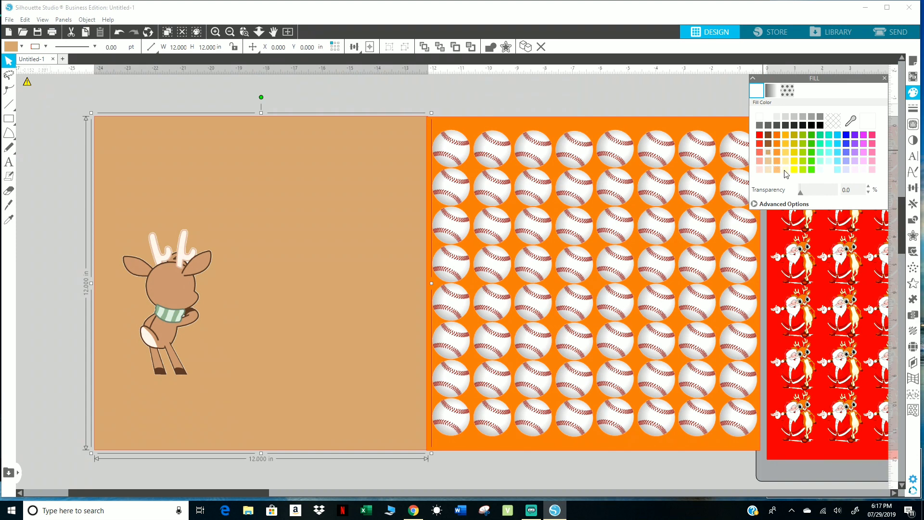
left_click(795, 162)
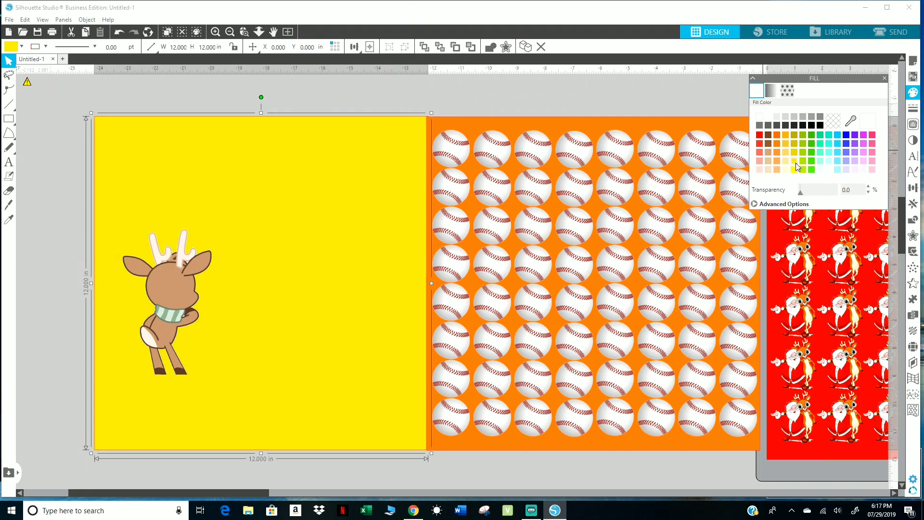
left_click(820, 162)
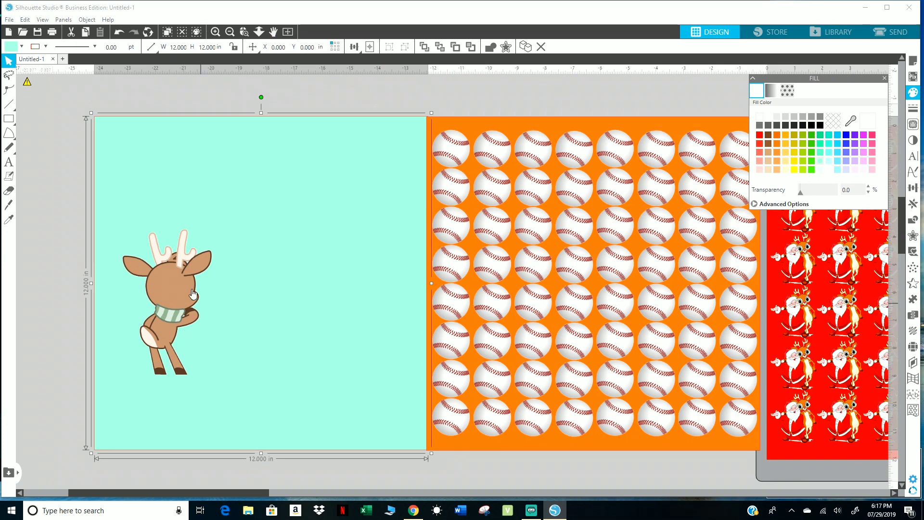
Shrink the deer to about 1.39 by 2.25 in and place it in the mint square's upper-left corner.
left_click(174, 288)
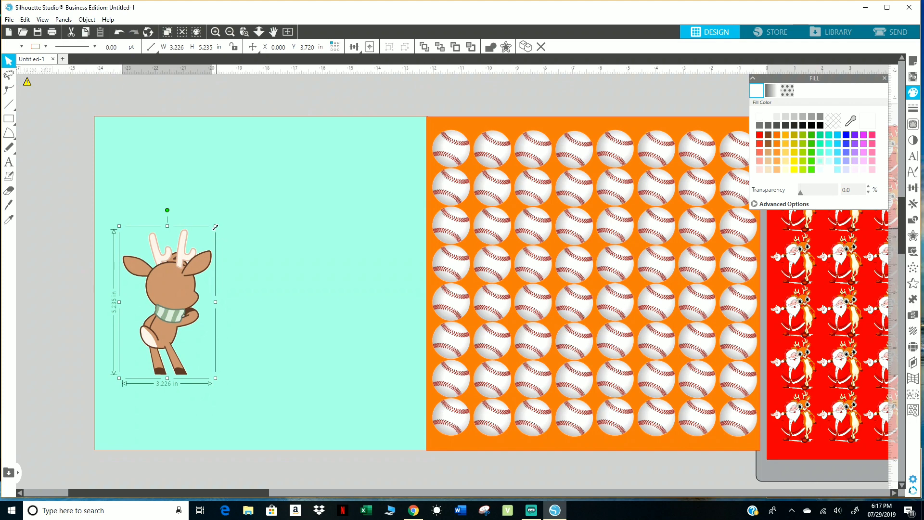
left_click_drag(212, 231, 164, 308)
left_click_drag(140, 342, 118, 146)
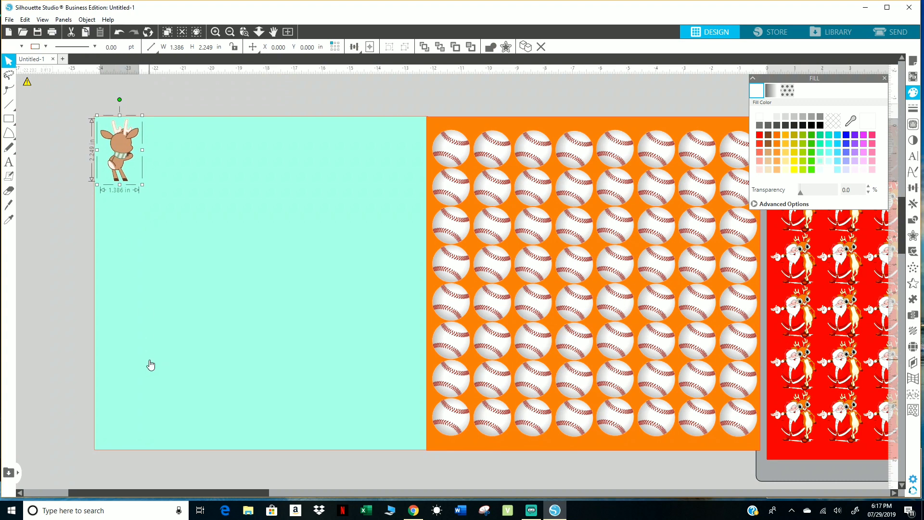
Duplicate the deer repeatedly to the right to form a first row of eight across the mint square.
key("ctrl+Right")
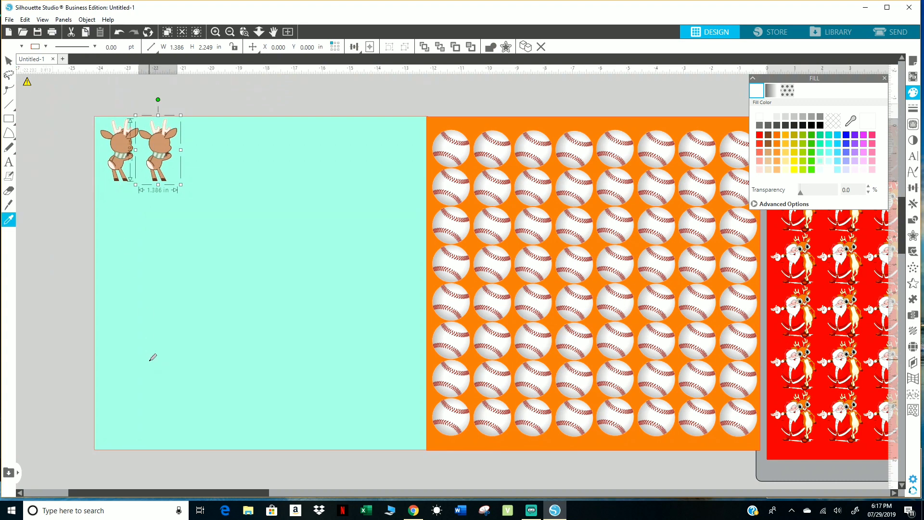
key("ctrl+Right")
key("ctrl+Right")
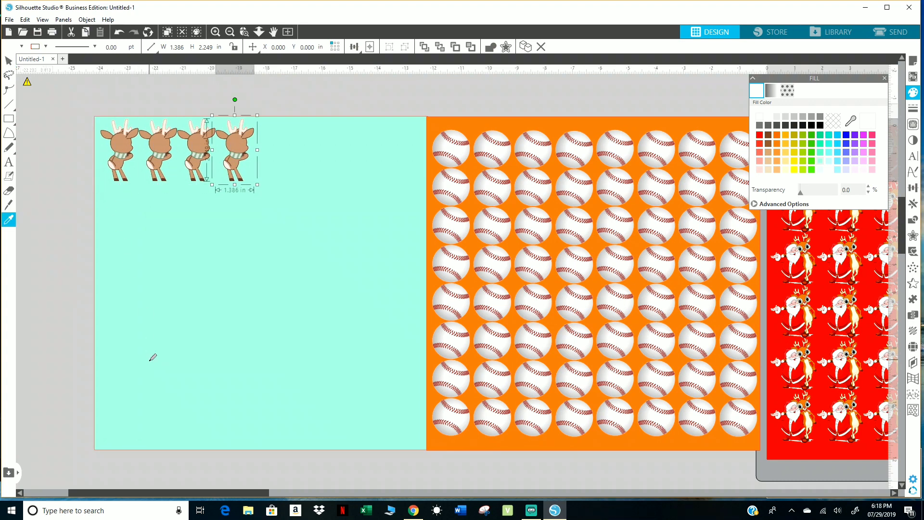
key("ctrl+Right")
key("ctrl+Right")
key("ctrl+Right")
key("ctrl+Right")
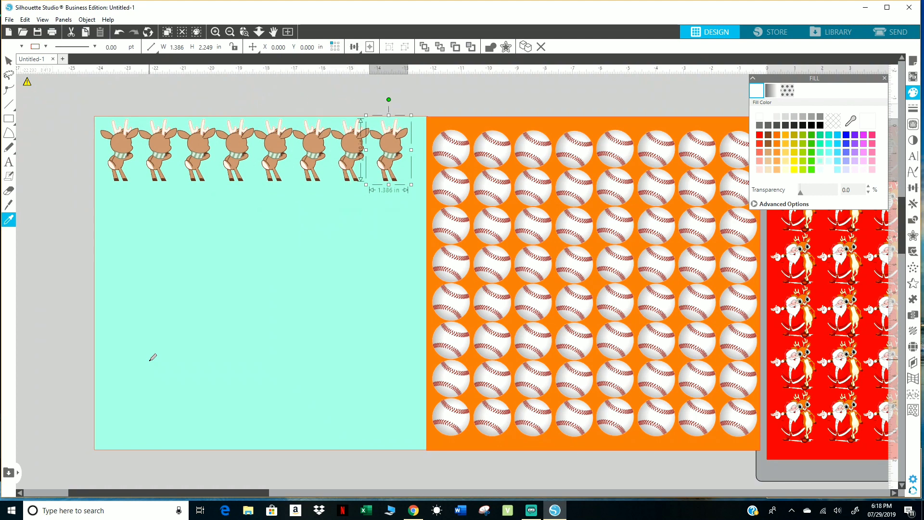
Build a second deer row by duplicating the last deer below and repeating it leftward past the mint square's left edge.
key("ctrl+Down")
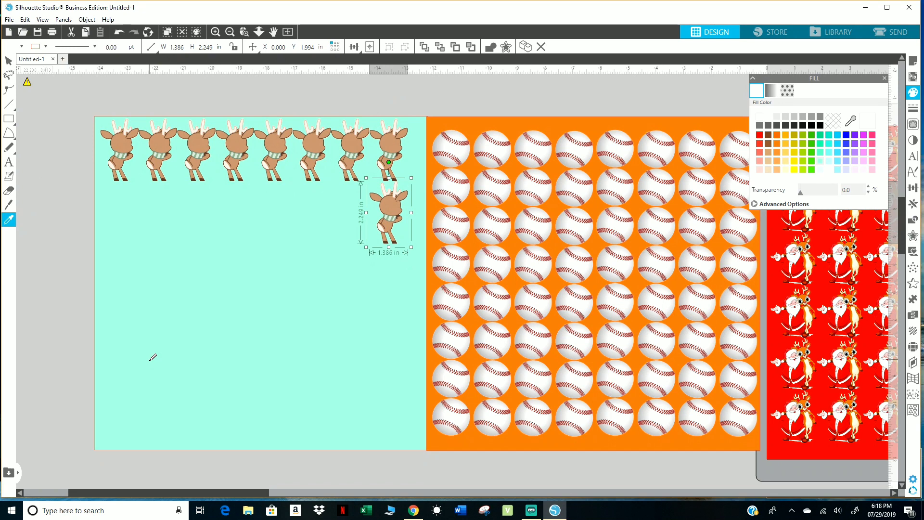
key("ctrl+Left")
key("ctrl+Left")
key("ctrl+Left")
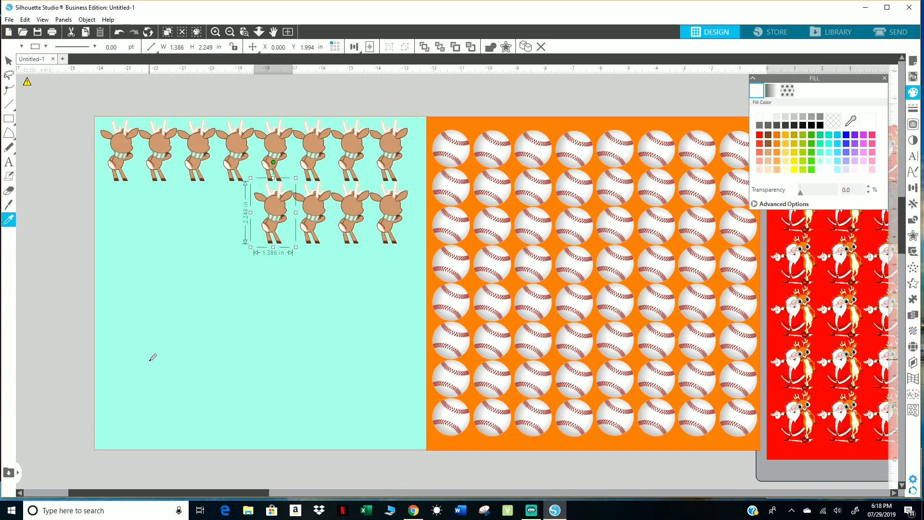
key("ctrl+Left")
key("ctrl+Left")
key("ctrl+Left")
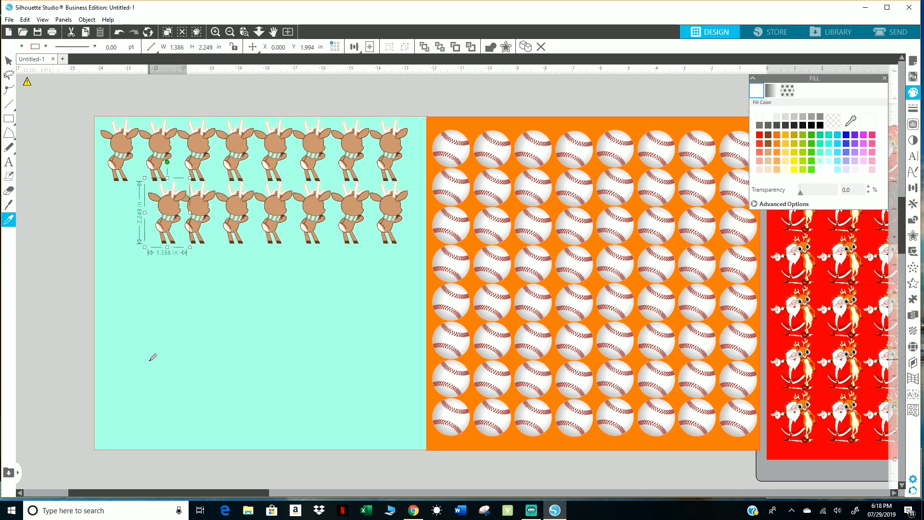
key("ctrl+Left")
key("ctrl+Left")
Build a third deer row by duplicating the leftmost deer below and repeating it rightward across the mint square.
key("ctrl+Down")
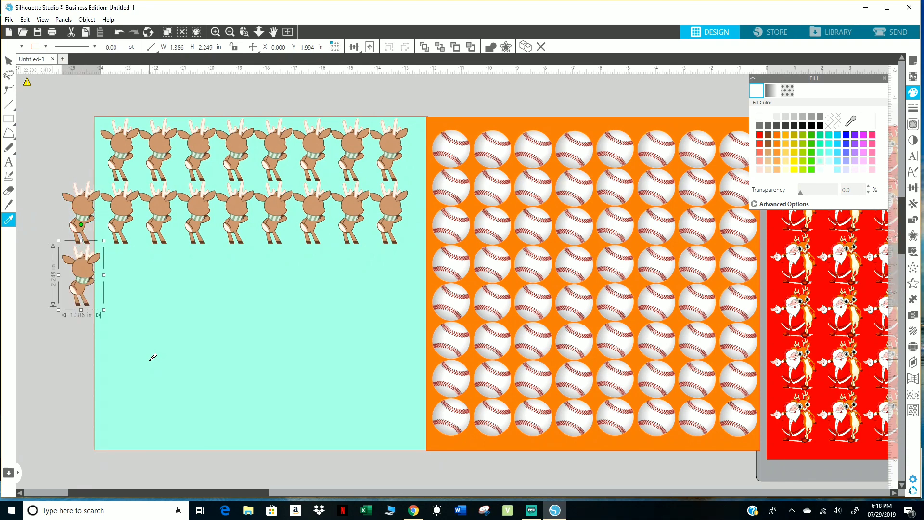
key("ctrl+Right")
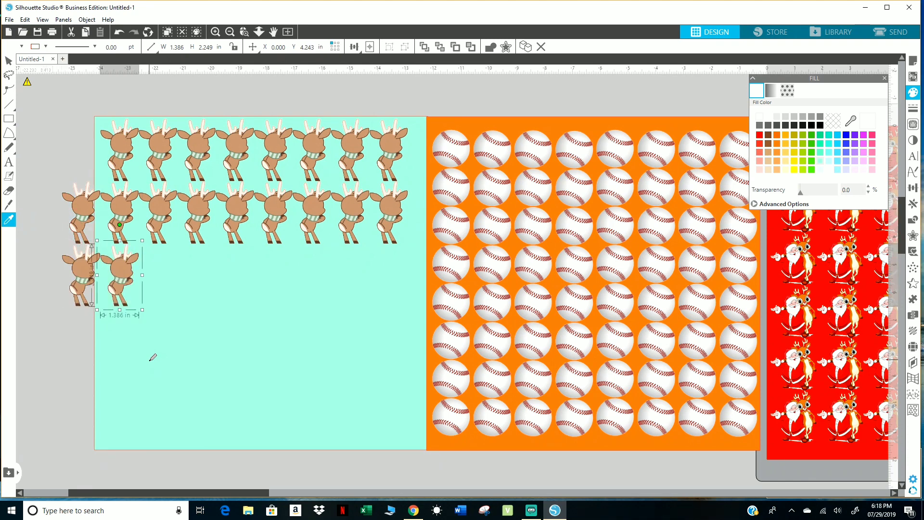
key("ctrl+Right")
key("ctrl+Right")
key("ctrl+Right")
key("ctrl+Right")
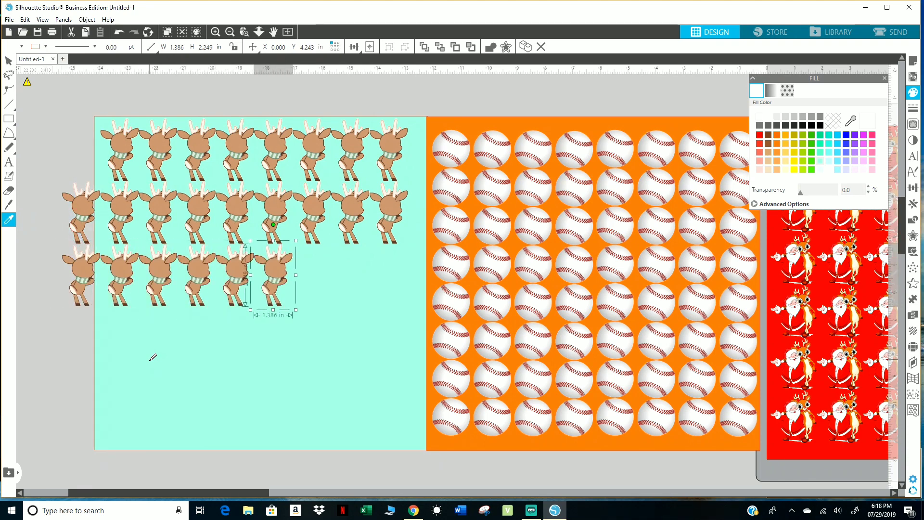
key("ctrl+Right")
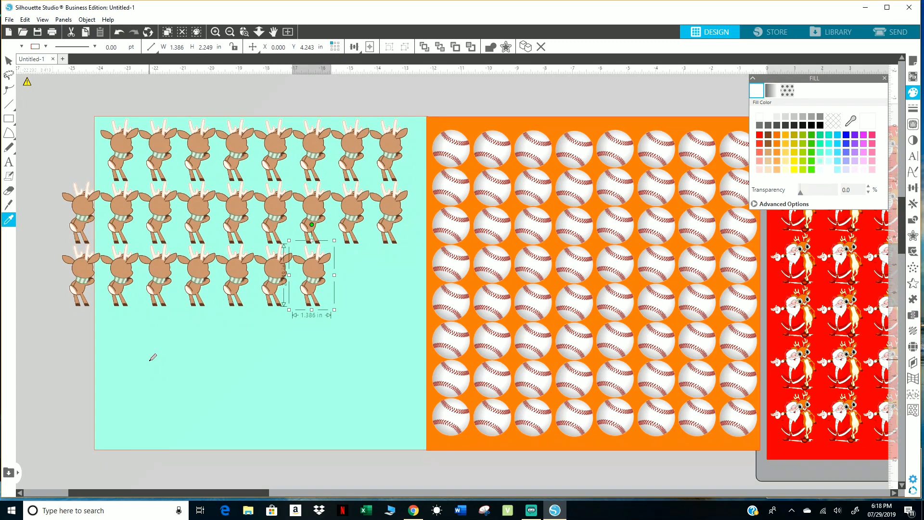
key("ctrl+Right")
key("ctrl+Right")
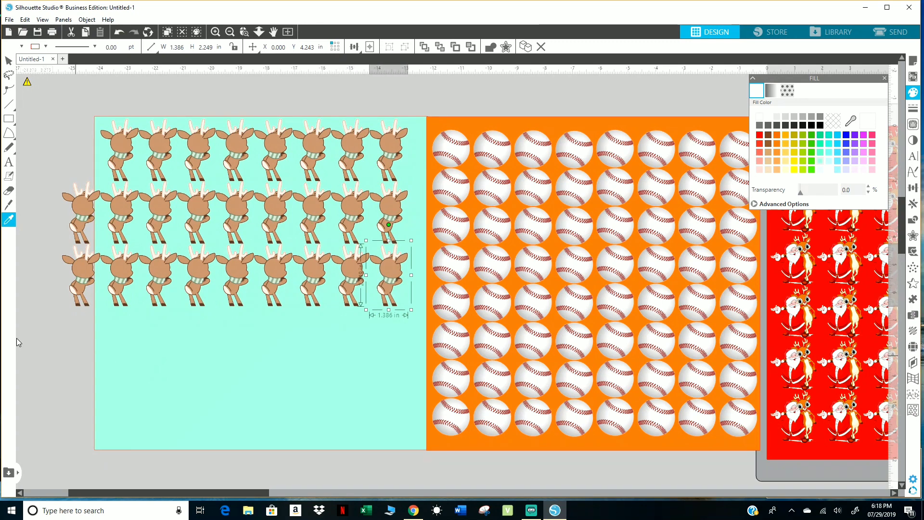
Delete the two extra deer that stick out past the mint square's left edge.
left_click(87, 284)
key("Delete")
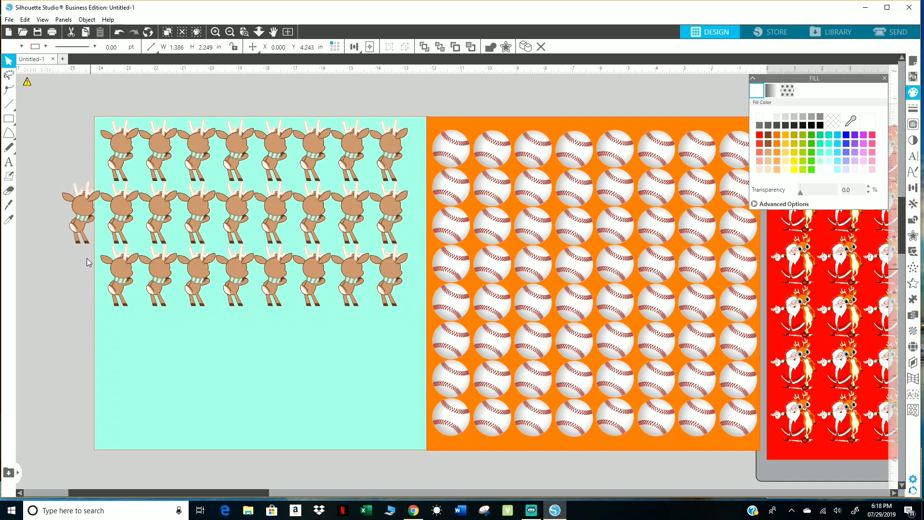
left_click(82, 212)
key("Delete")
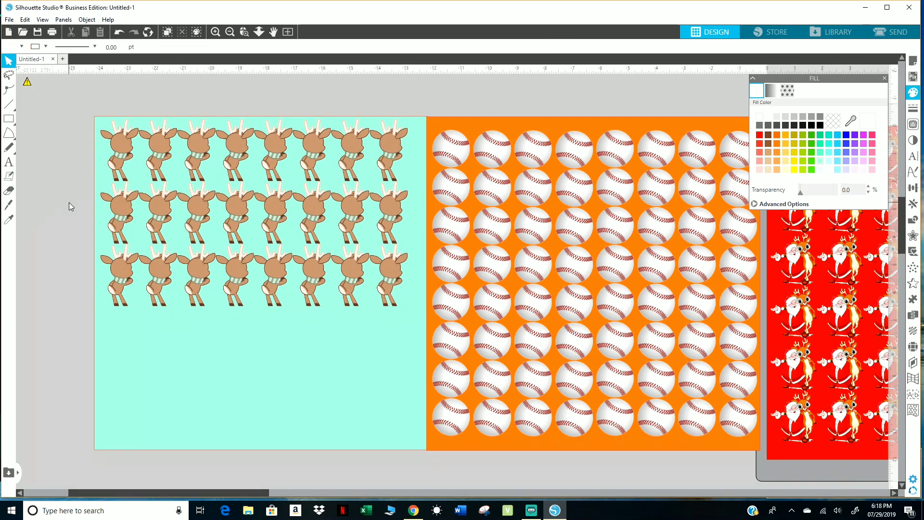
Duplicate the lower two deer rows directly beneath themselves and shift the mint square slightly up and left around the pattern.
left_click_drag(69, 202, 410, 280)
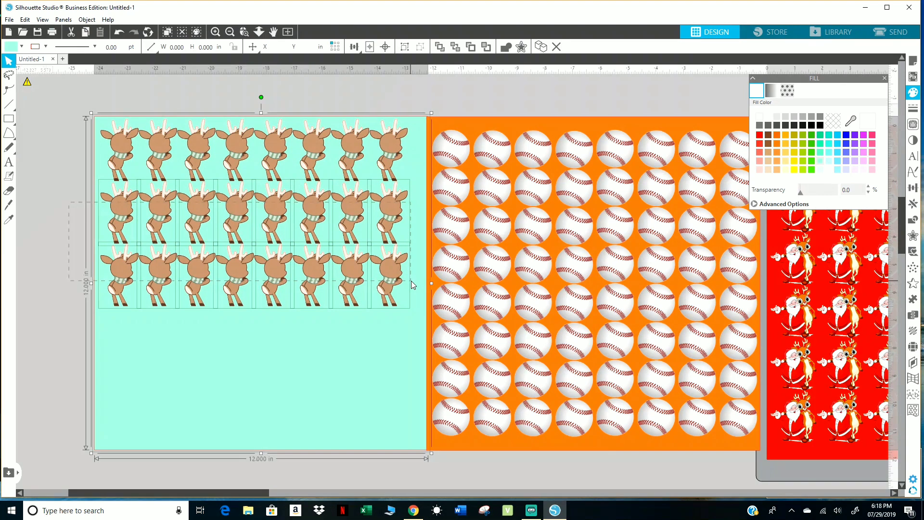
left_click(324, 388, "shift")
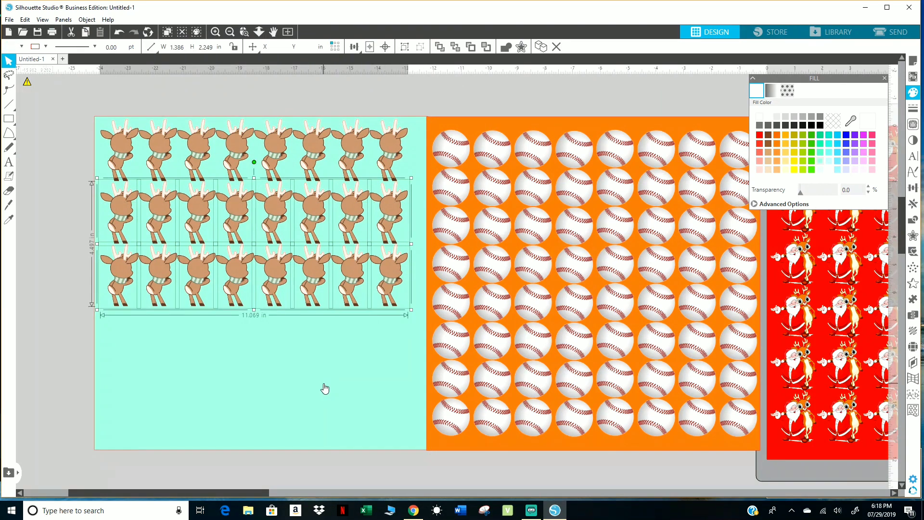
key("i")
key("ctrl+d")
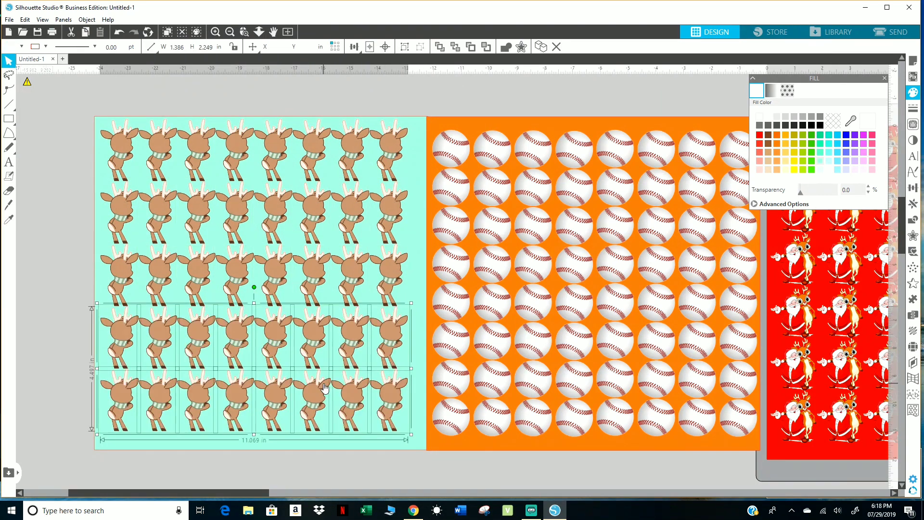
left_click(66, 352)
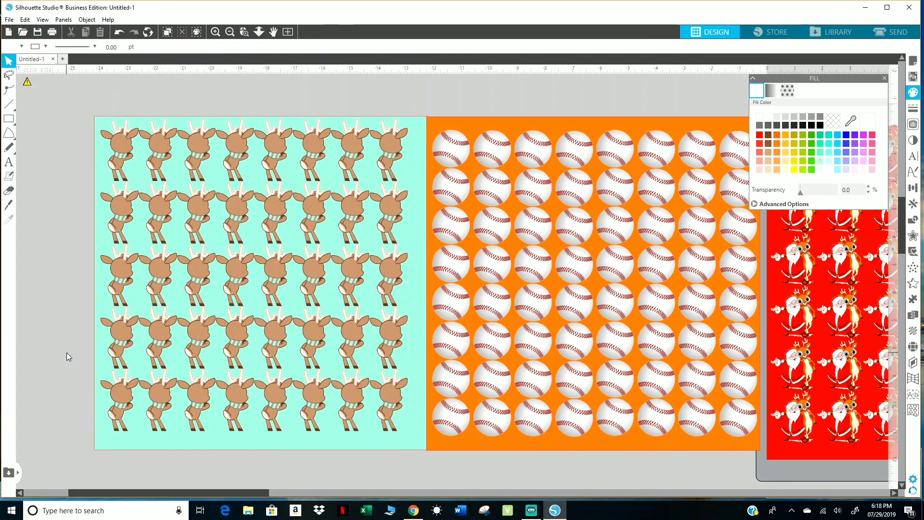
left_click_drag(412, 431, 411, 427)
left_click(399, 464)
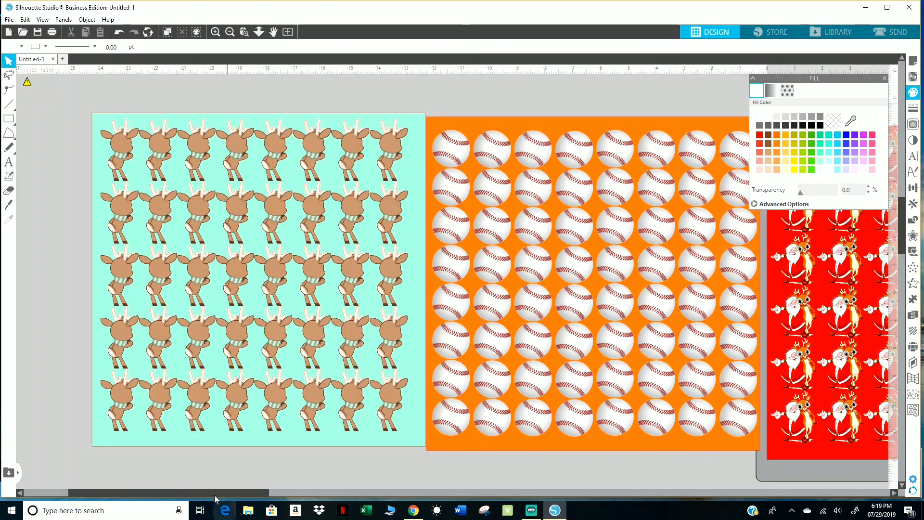
Merge santa_clause.jpg into the design, enlarge it to about 8.43 in square and place it to the right of the red sheet.
left_click_drag(213, 493, 409, 488)
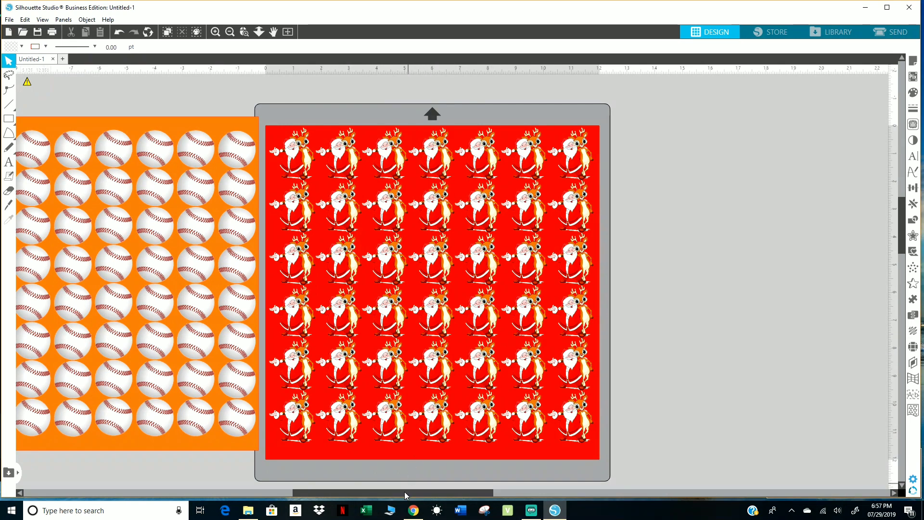
left_click_drag(404, 492, 514, 481)
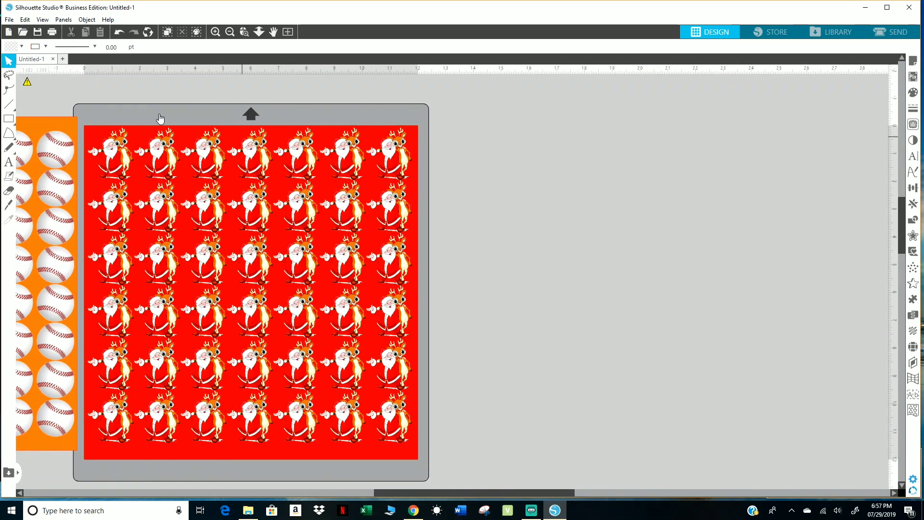
left_click(9, 20)
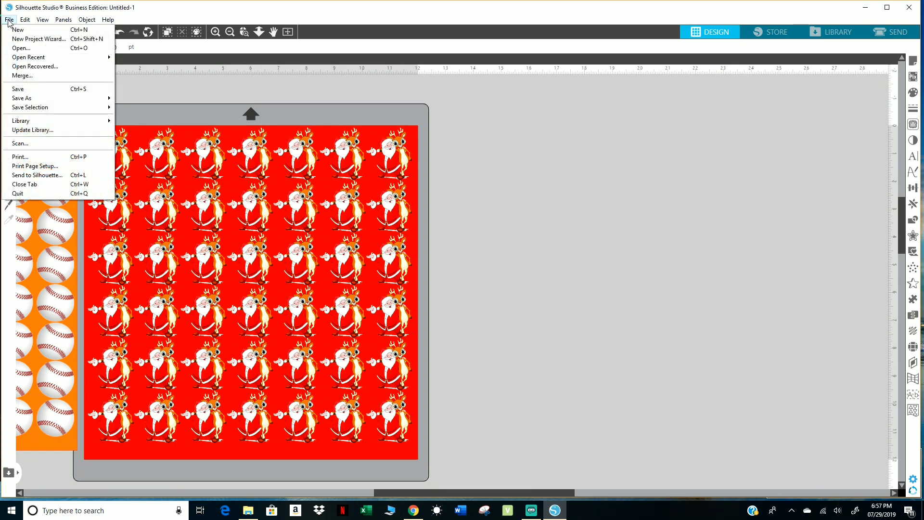
left_click(15, 75)
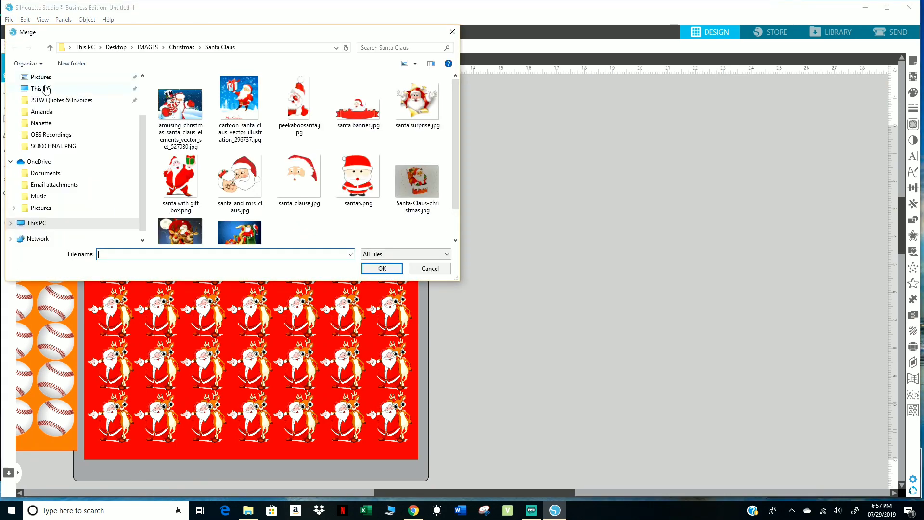
double_click(296, 180)
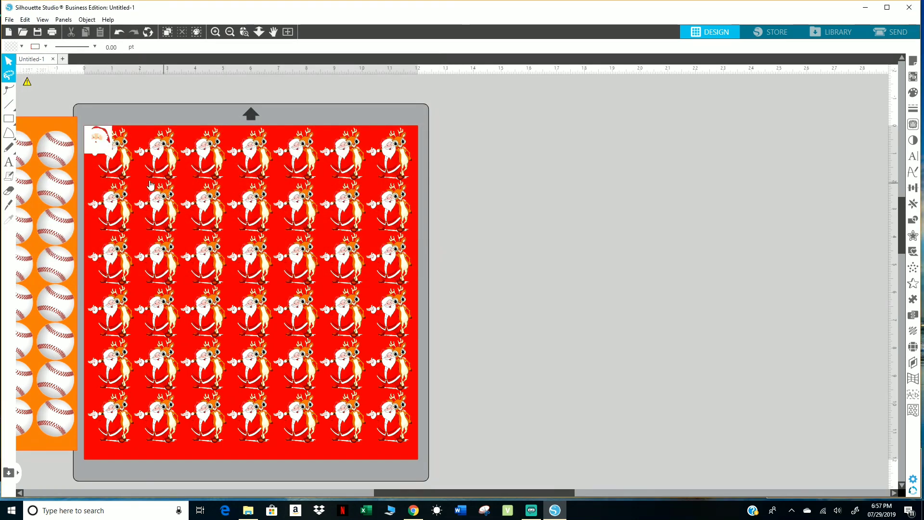
left_click_drag(105, 145, 813, 434)
left_click_drag(702, 329, 641, 285)
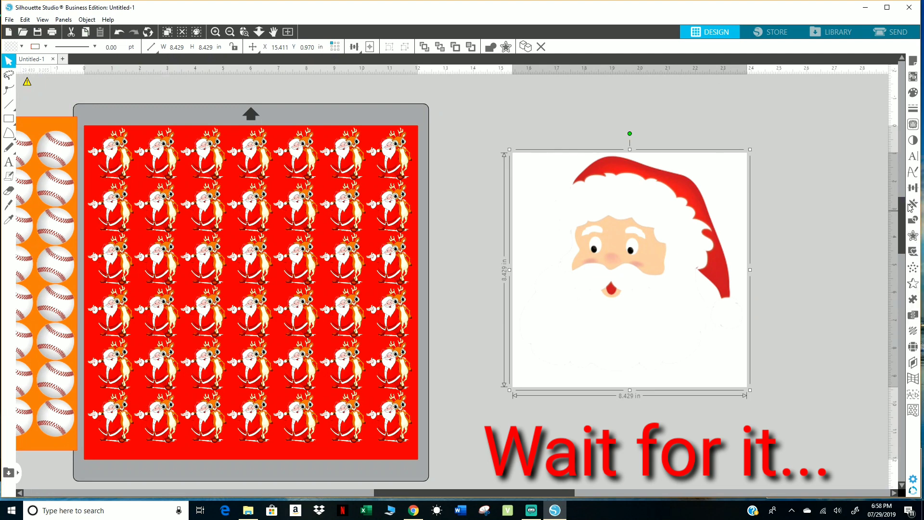
Trace the outer edge of the Santa face with a 97% threshold and delete the source image.
left_click(913, 125)
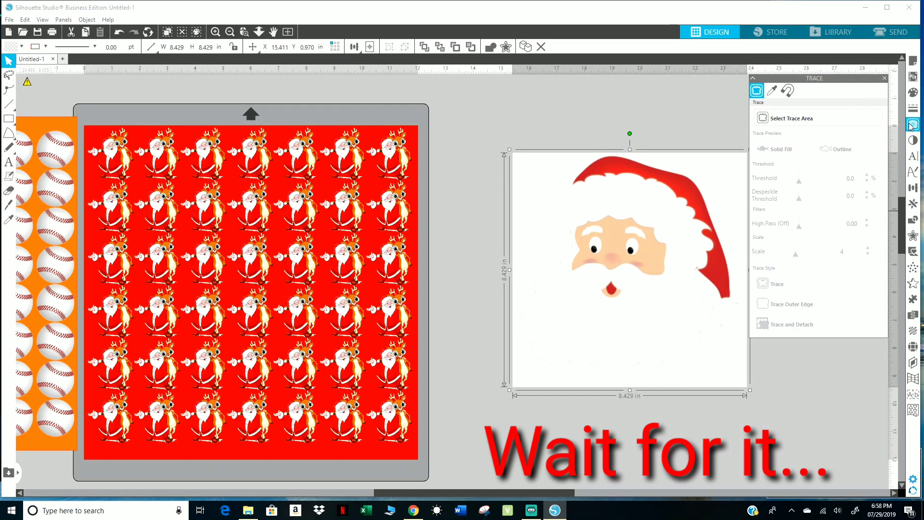
left_click(790, 120)
mouse_move(507, 133)
left_mouse_down()
mouse_move(631, 315)
mouse_move(696, 364)
left_mouse_up()
left_click_drag(732, 395, 761, 412)
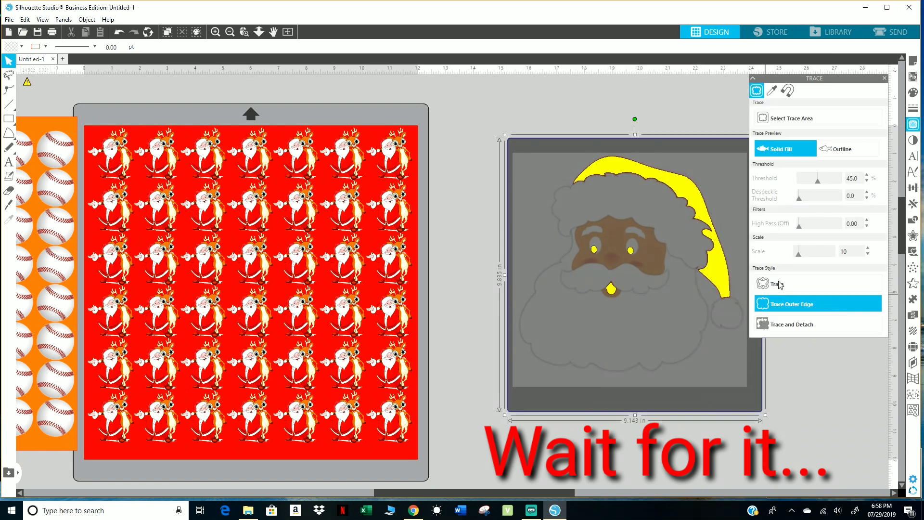
left_click(840, 181)
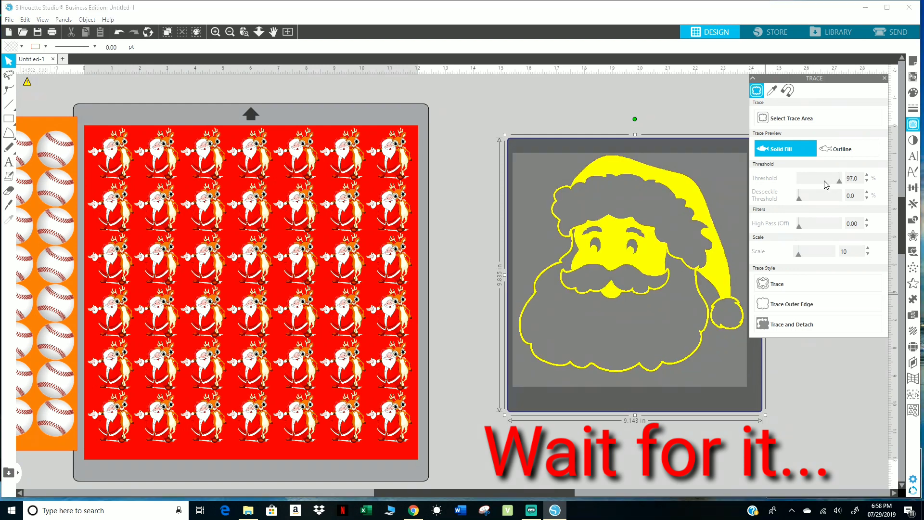
left_click(779, 308)
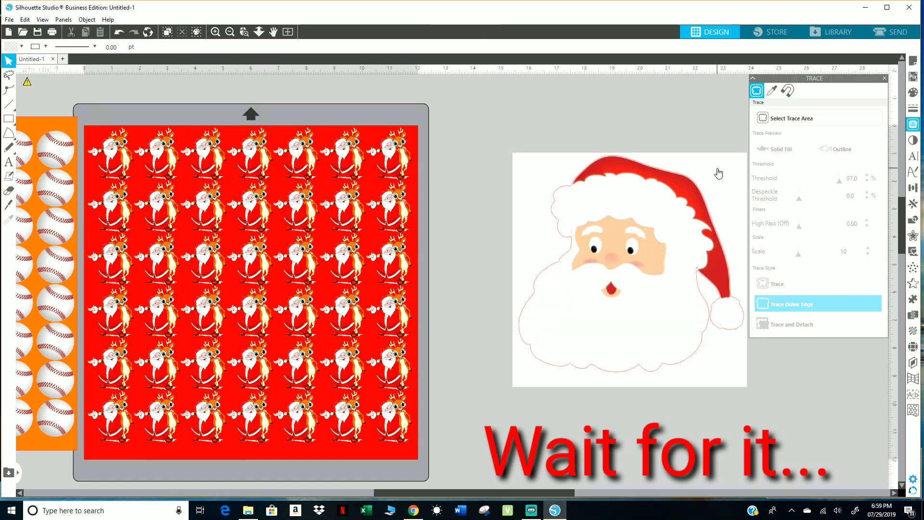
key("Delete")
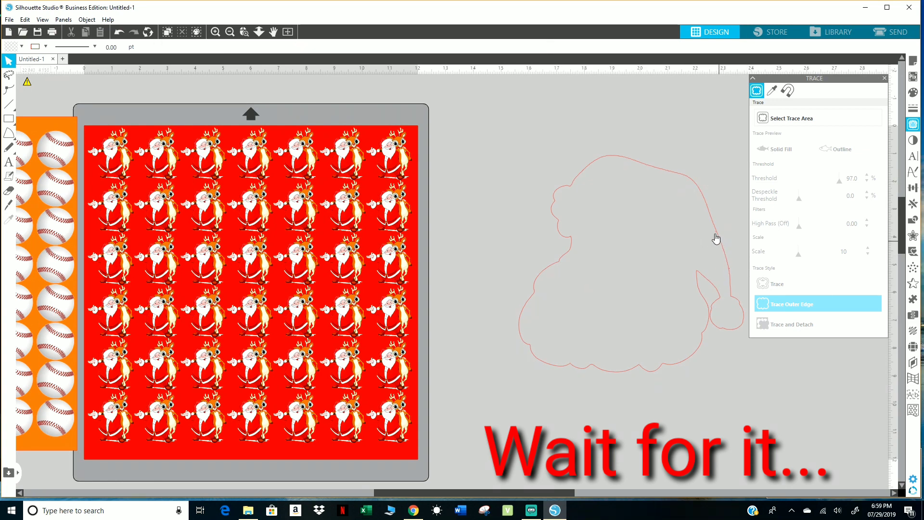
Enlarge the traced Santa outline to about 11.56 by 11.12 in beside the red sheet.
left_click(706, 209)
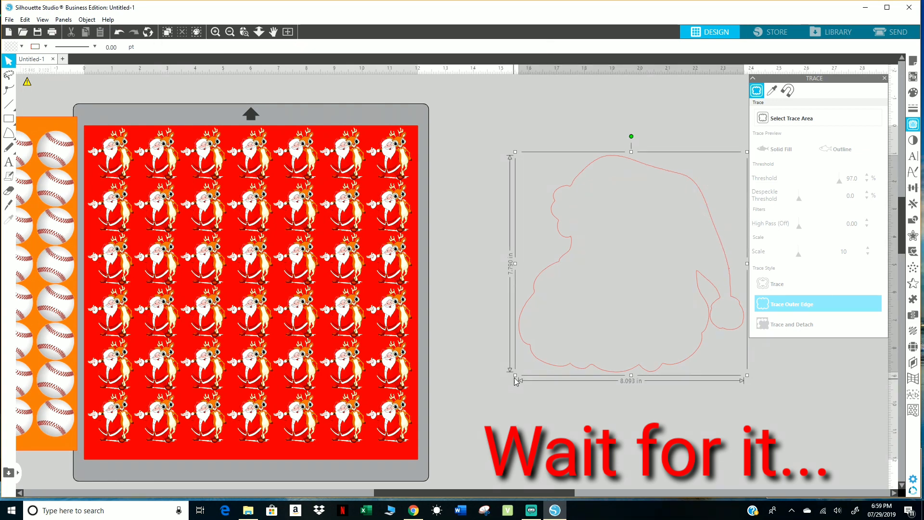
left_click_drag(515, 376, 449, 440)
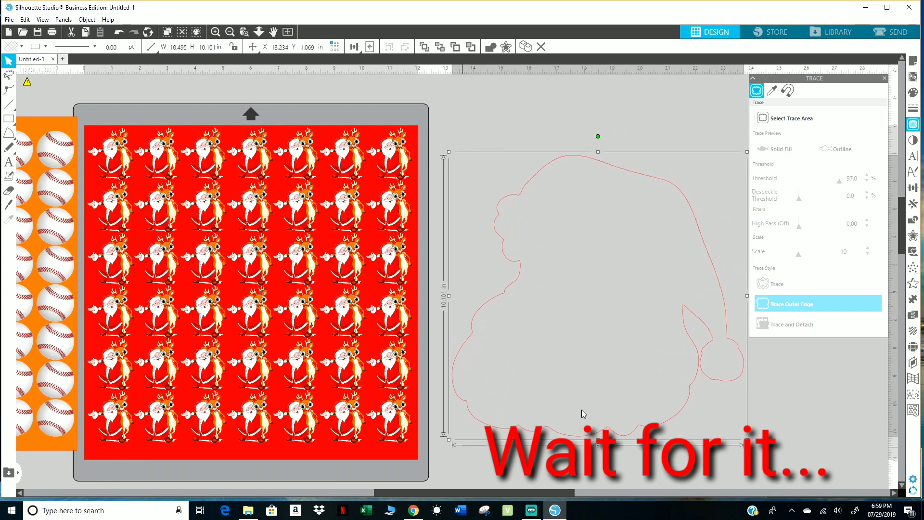
left_click_drag(700, 325, 712, 324)
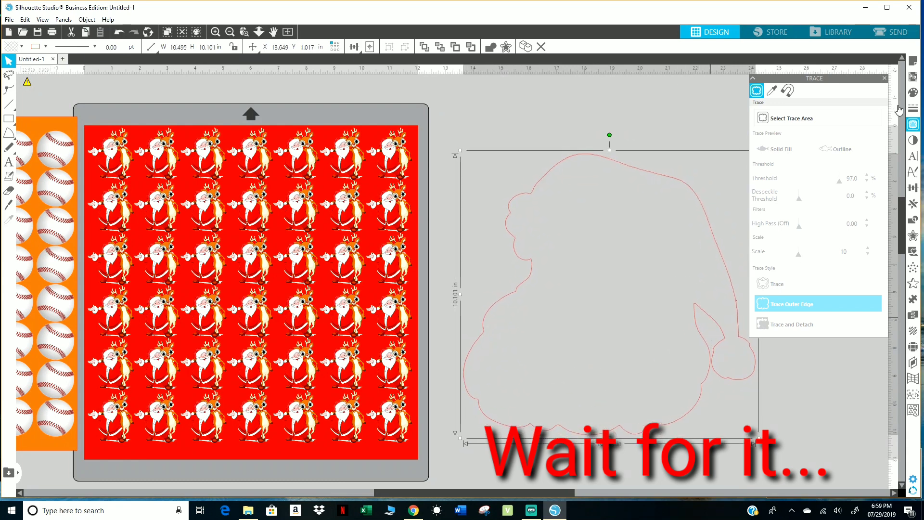
left_click(885, 81)
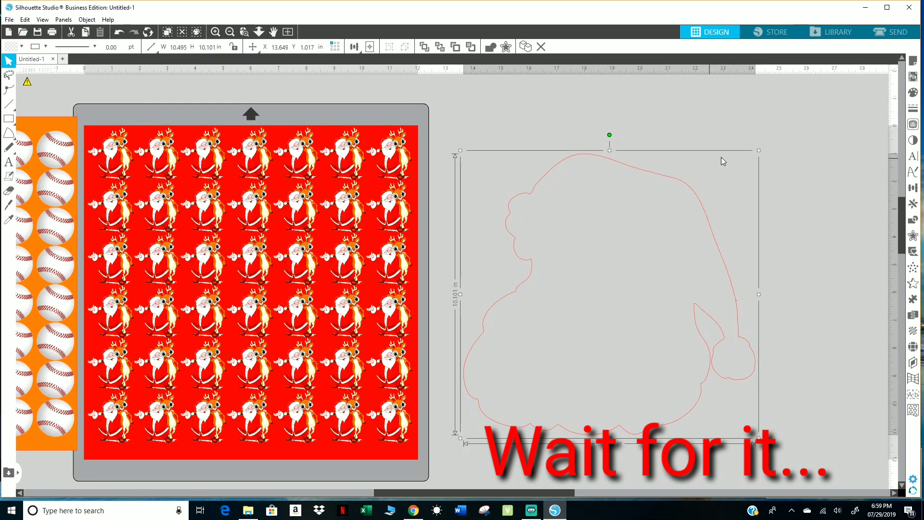
left_click_drag(760, 150, 789, 121)
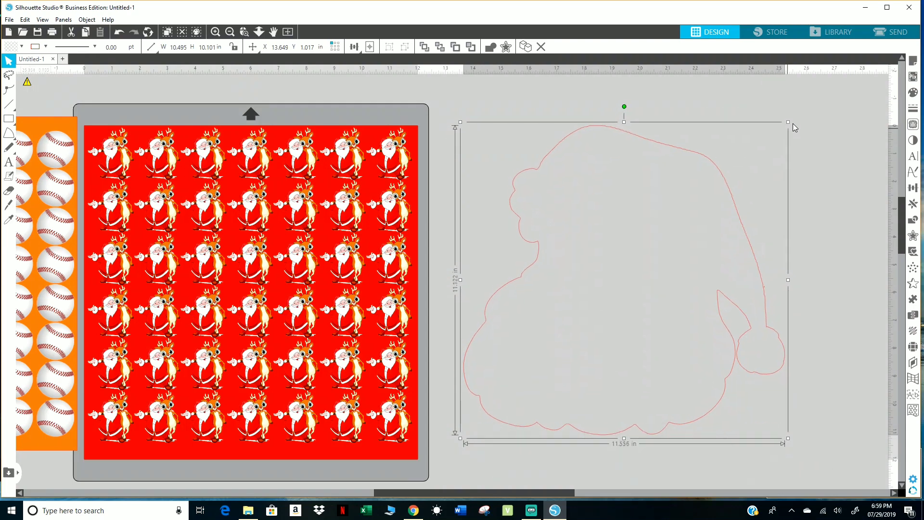
left_click(473, 107)
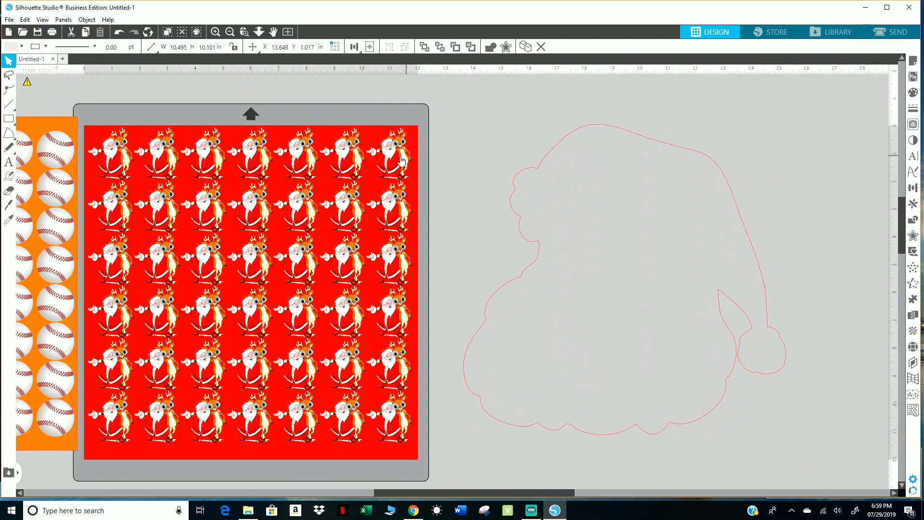
Ungroup the Santa-and-reindeer pattern from the red 12 by 12 in sheet.
mouse_move(402, 160)
left_mouse_down()
mouse_move(508, 168)
mouse_move(387, 163)
left_mouse_up()
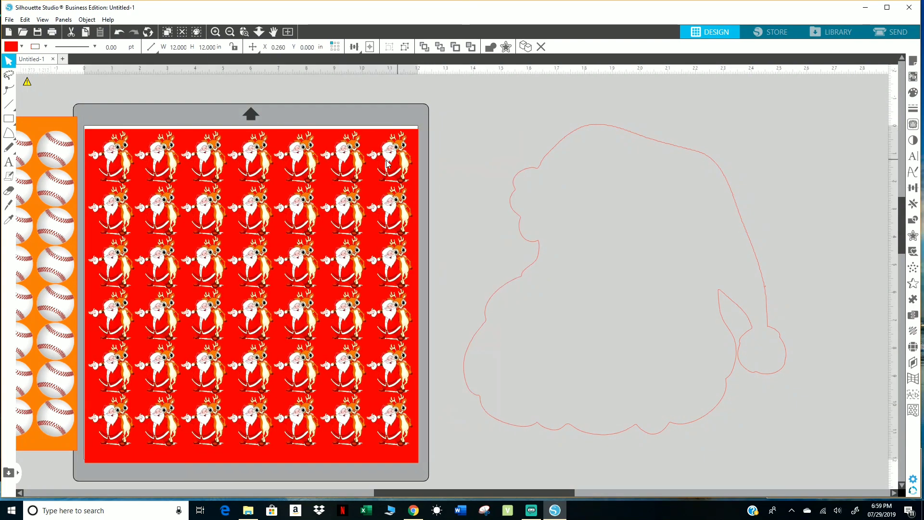
right_click(387, 164)
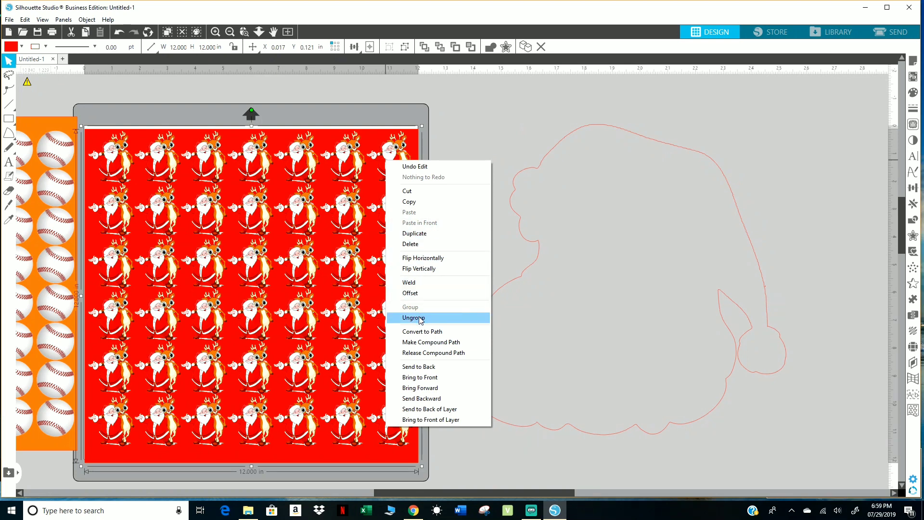
left_click(420, 319)
Fill the traced Santa outline beside the sheet with solid red.
left_click(527, 181)
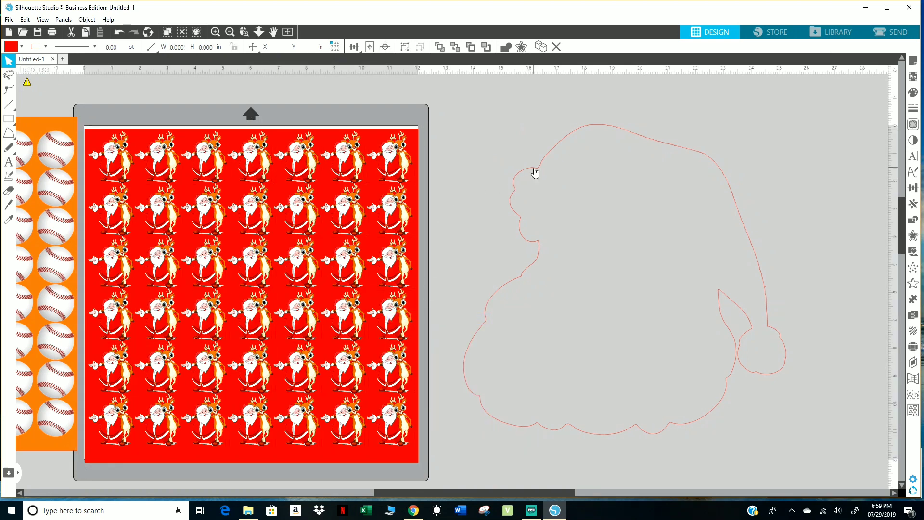
left_click(535, 172)
left_click(913, 93)
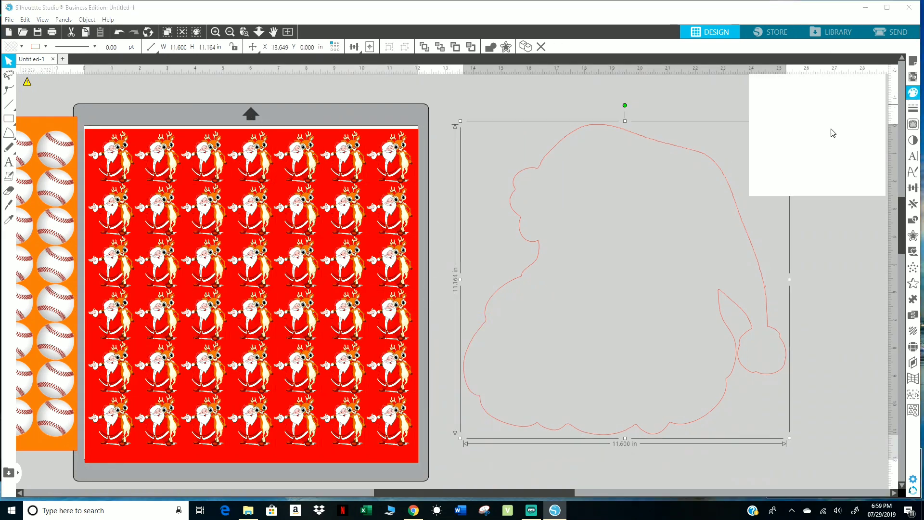
left_click(760, 137)
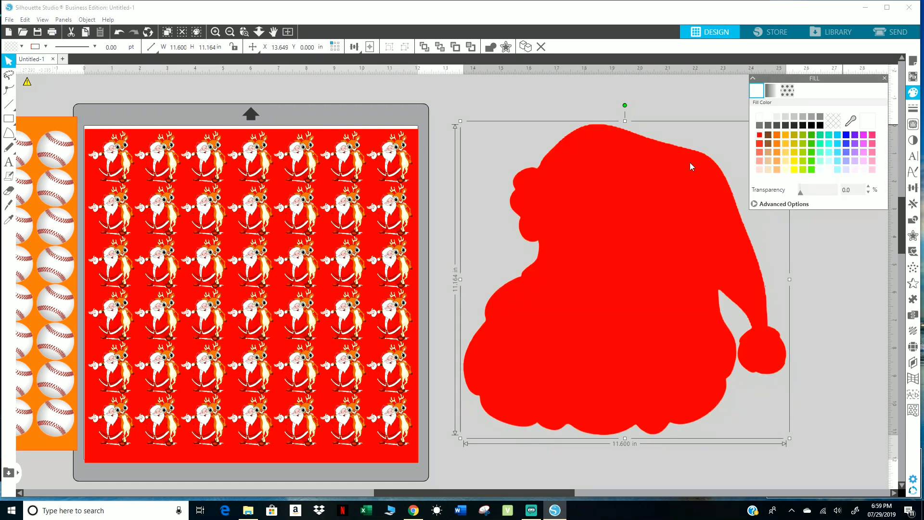
Move the sheet's top-right Santa-and-reindeer onto the red Santa shape, send the shape to the back and enlarge the figure to about 2.59 by 2.93 in.
left_click(436, 124)
left_click_drag(393, 166, 557, 143)
right_click(594, 174)
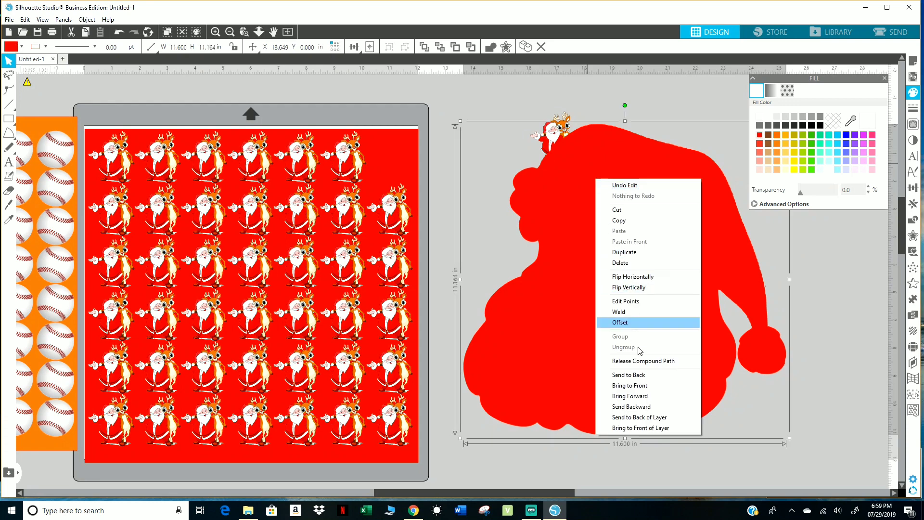
left_click(642, 378)
left_click_drag(559, 148, 632, 207)
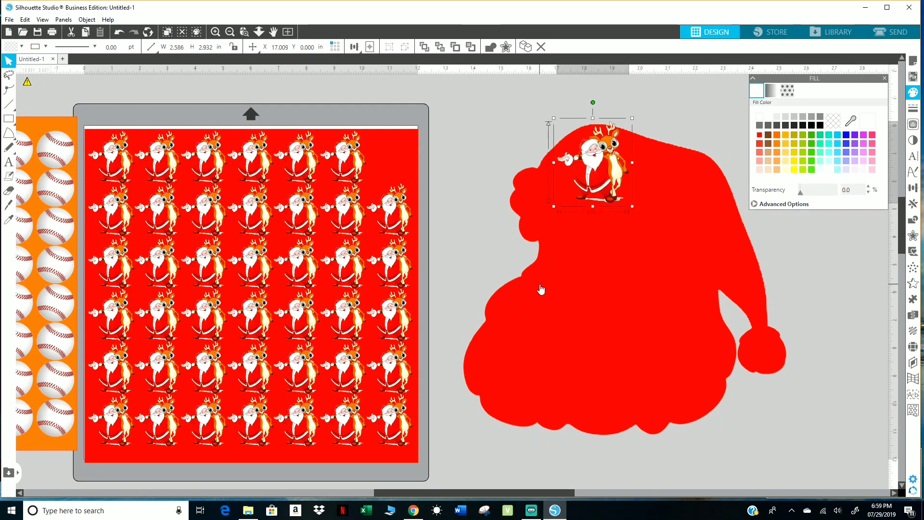
Duplicate the enlarged Santa-and-reindeer down to a column of four, and add a matching column of four to its left.
key("ctrl+d")
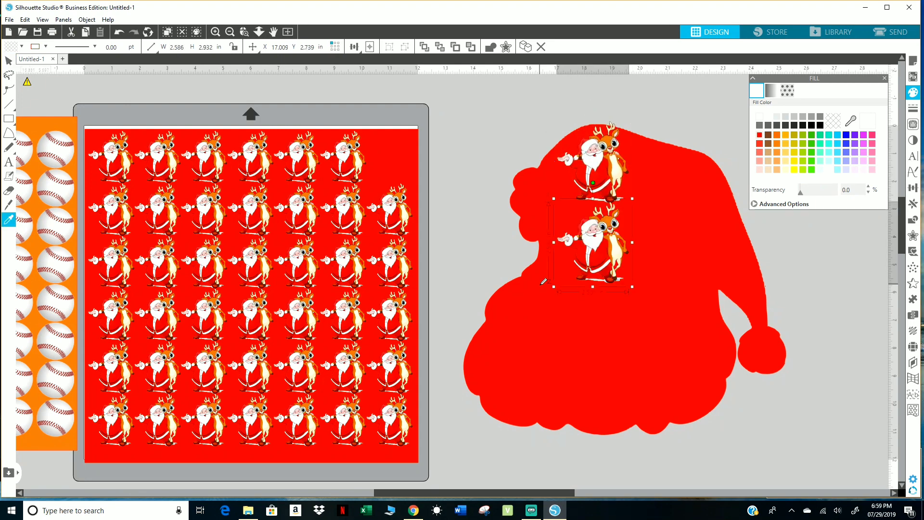
key("ctrl+d")
key("ctrl+Down")
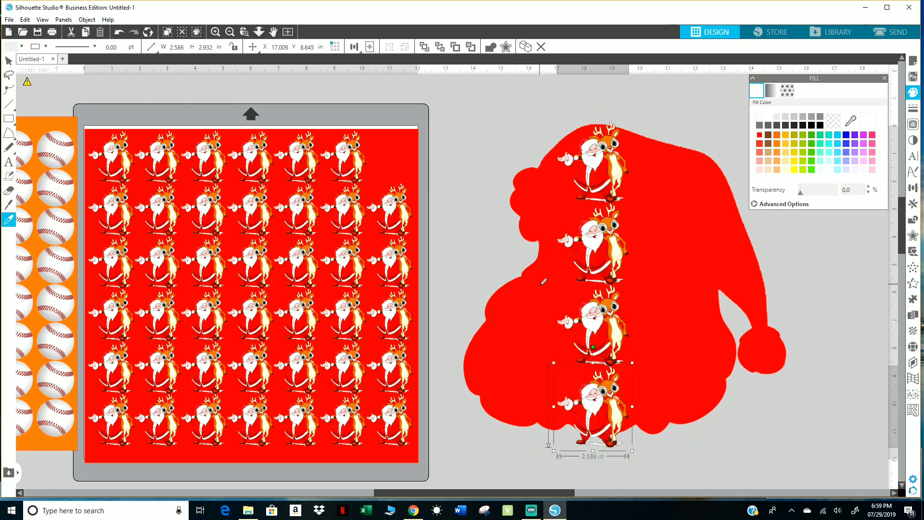
key("ctrl+Left")
key("ctrl+Up")
key("ctrl+Up")
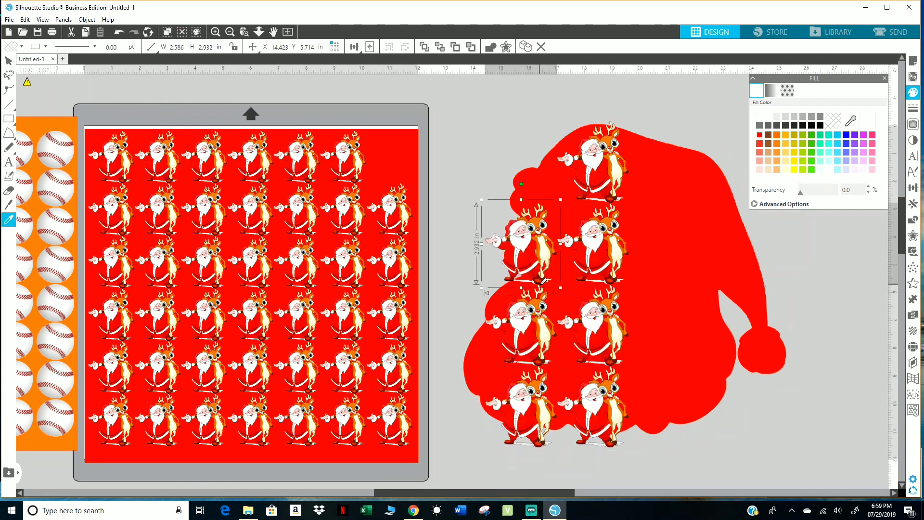
key("ctrl+Up")
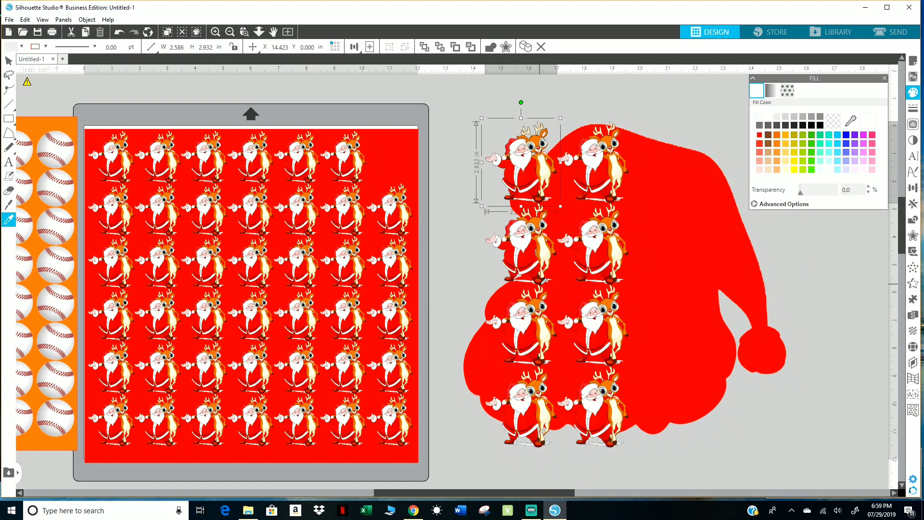
Add a row of three copies above the Santa shape and continue the third column down with two more copies.
key("ctrl+Up")
key("ctrl+Right")
key("ctrl+Right")
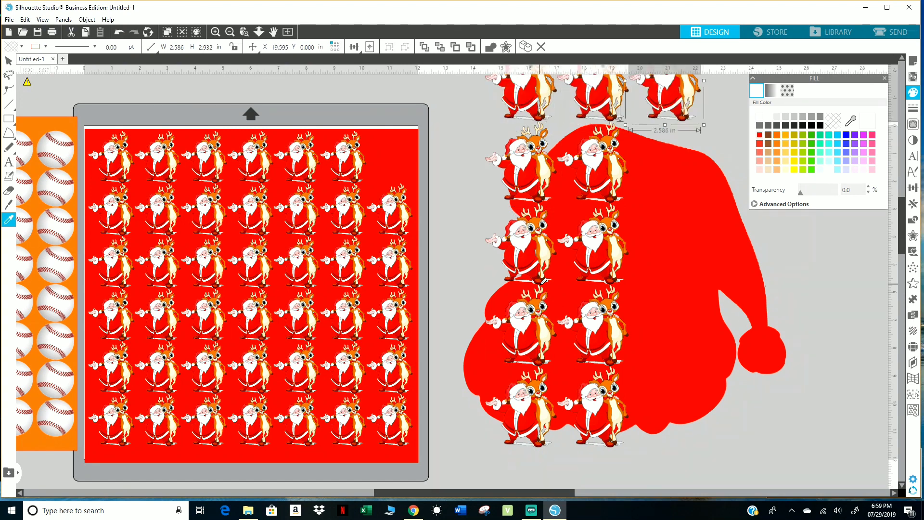
key("ctrl+Down")
key("ctrl+Down")
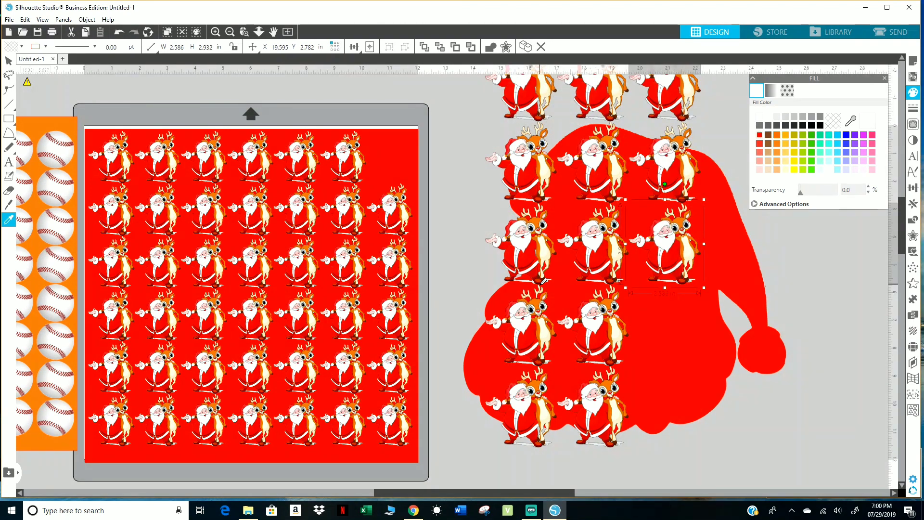
left_click(838, 333)
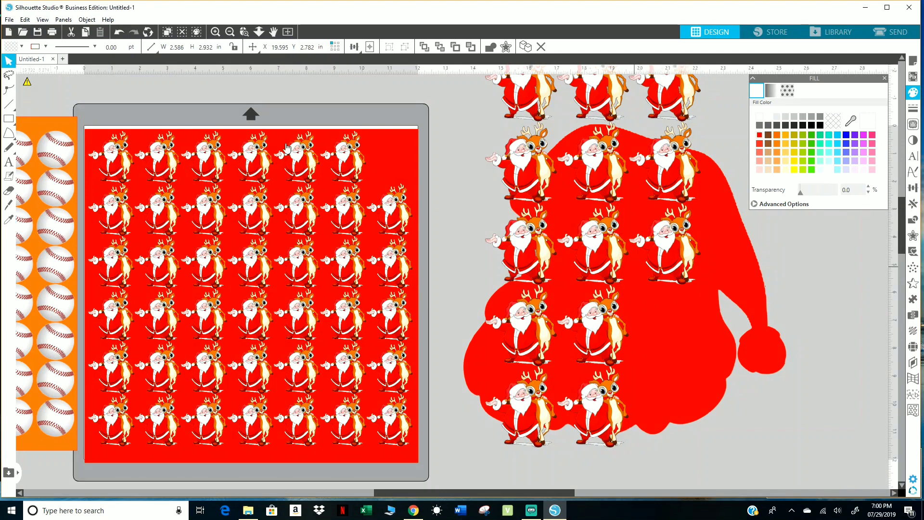
left_click(11, 21)
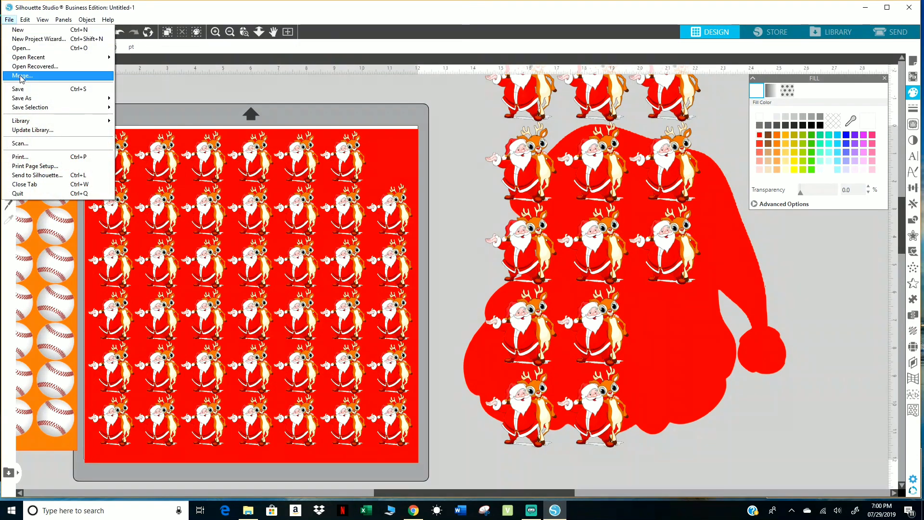
left_click(23, 76)
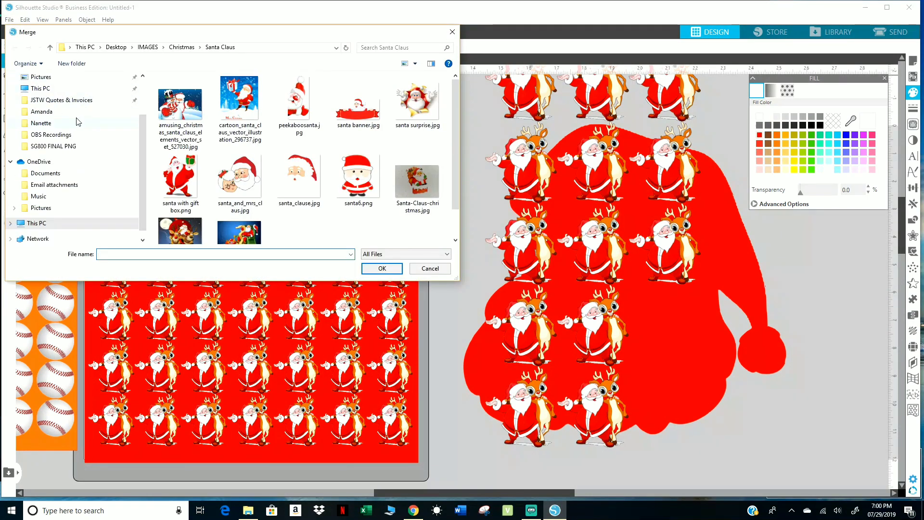
scroll(76, 119, "up", 2)
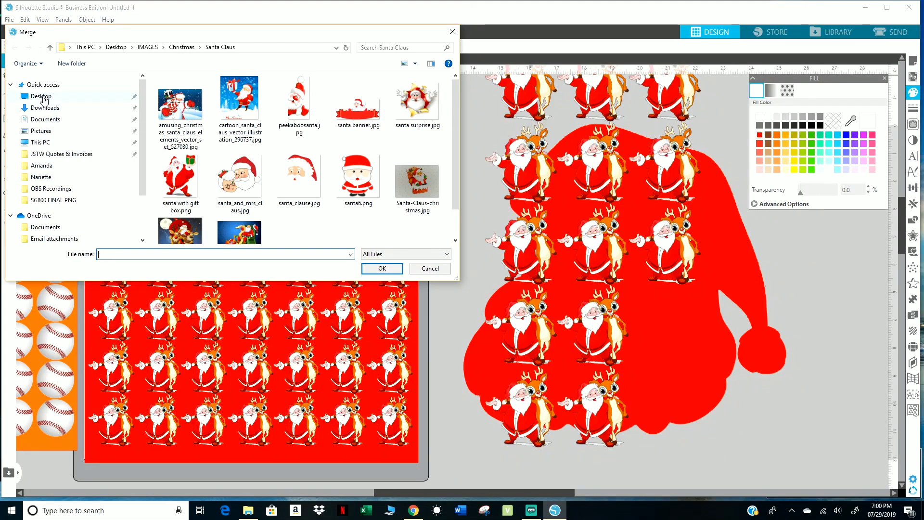
left_click(43, 97)
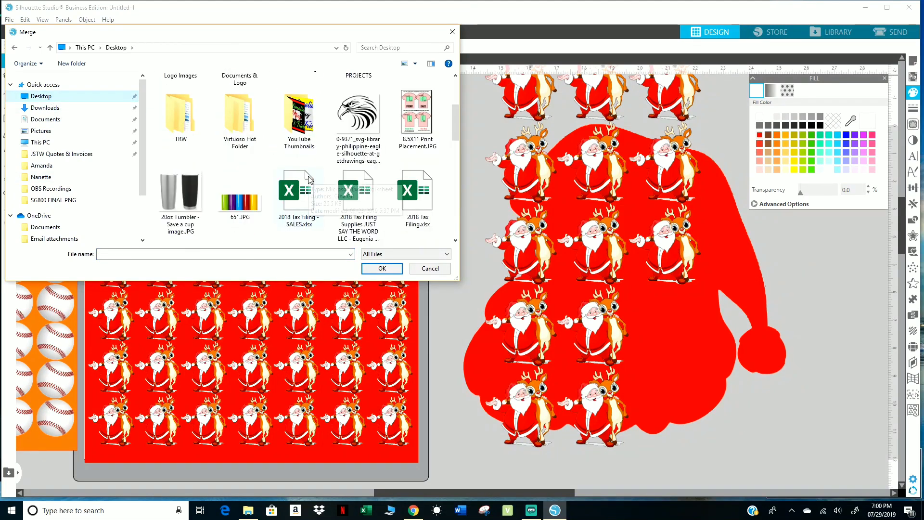
scroll(308, 179, "down", 10)
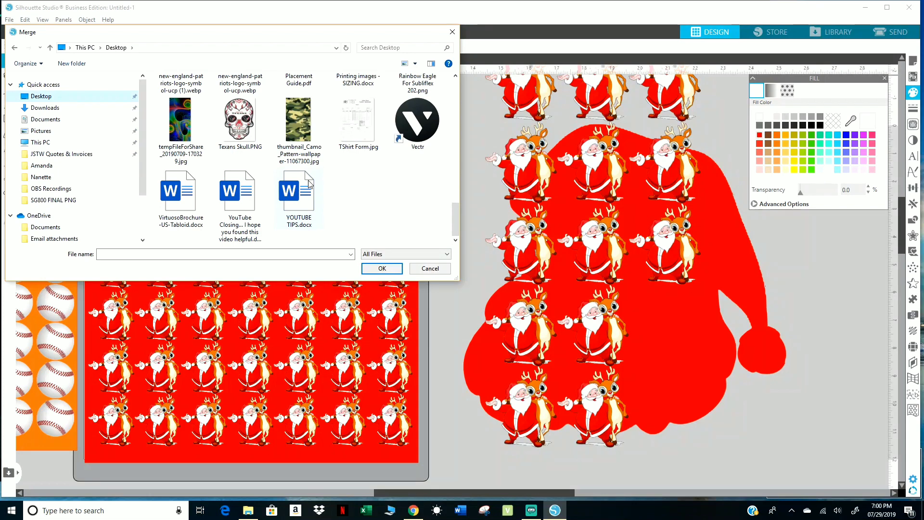
scroll(355, 202, "up", 5)
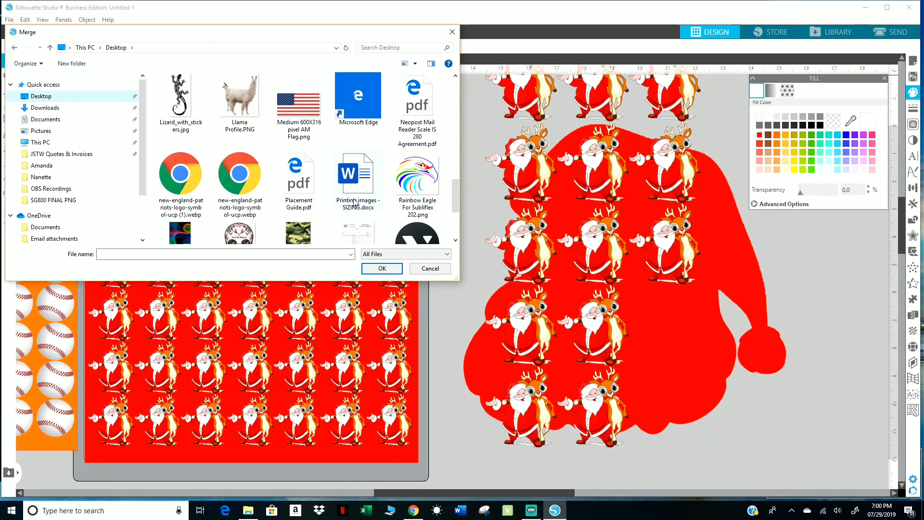
scroll(355, 202, "up", 10)
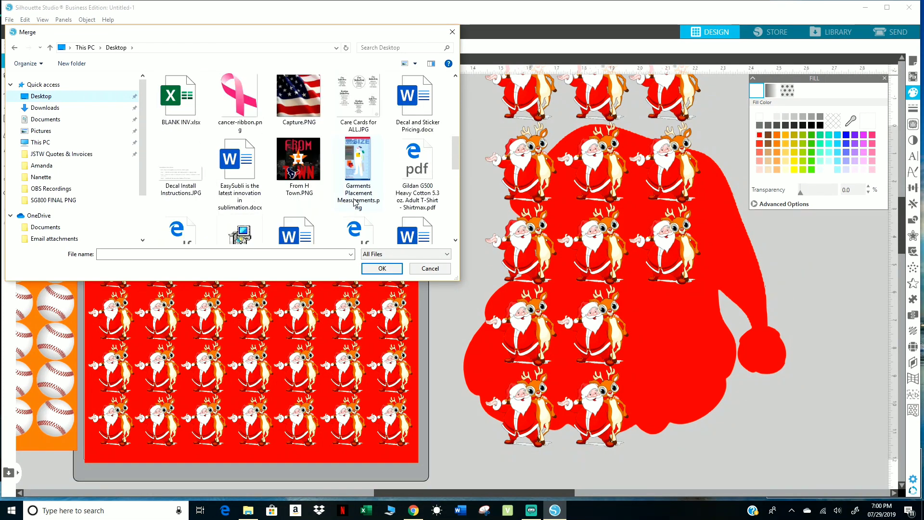
scroll(354, 202, "up", 5)
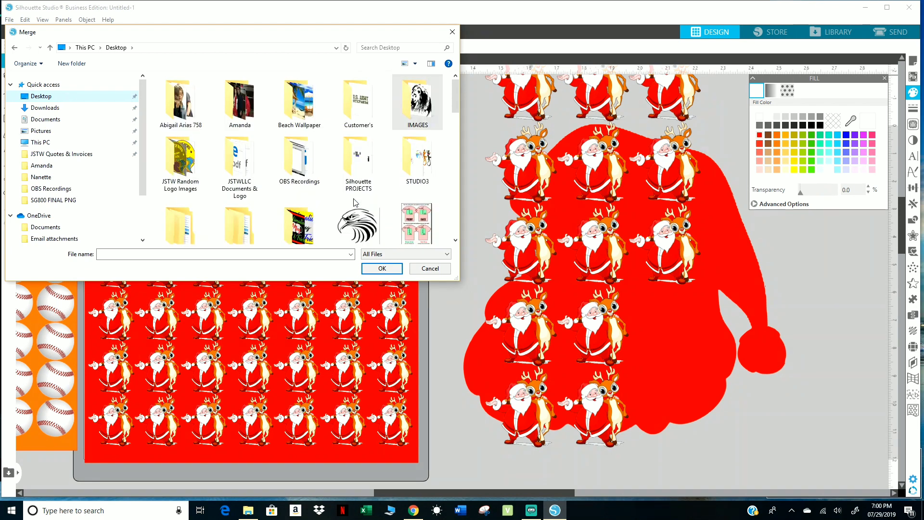
double_click(409, 104)
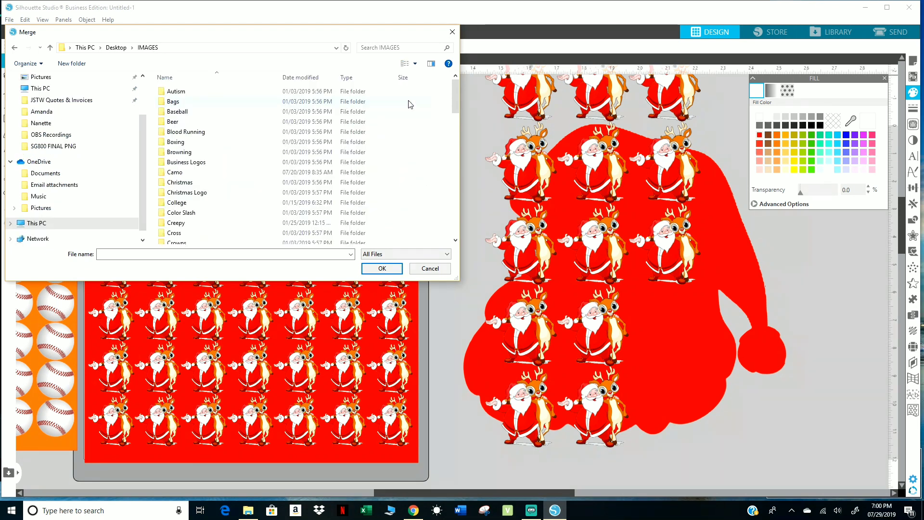
double_click(187, 183)
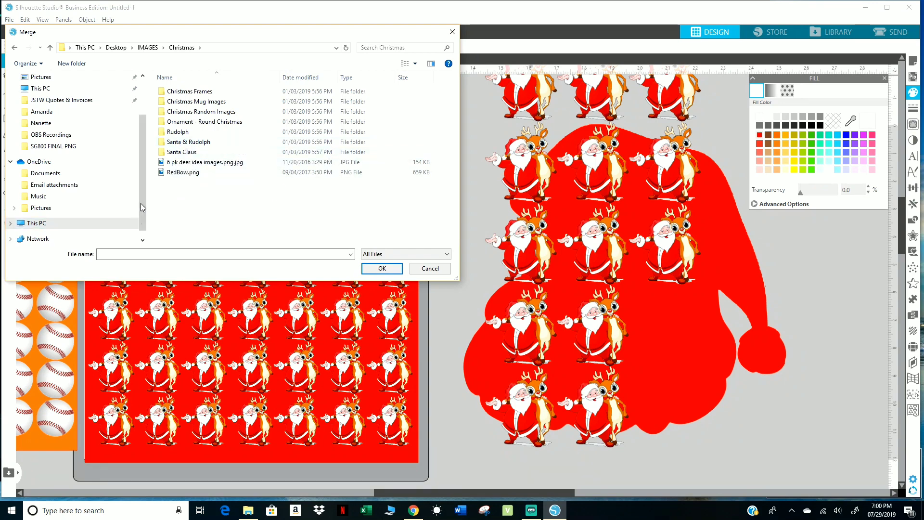
left_click(300, 18)
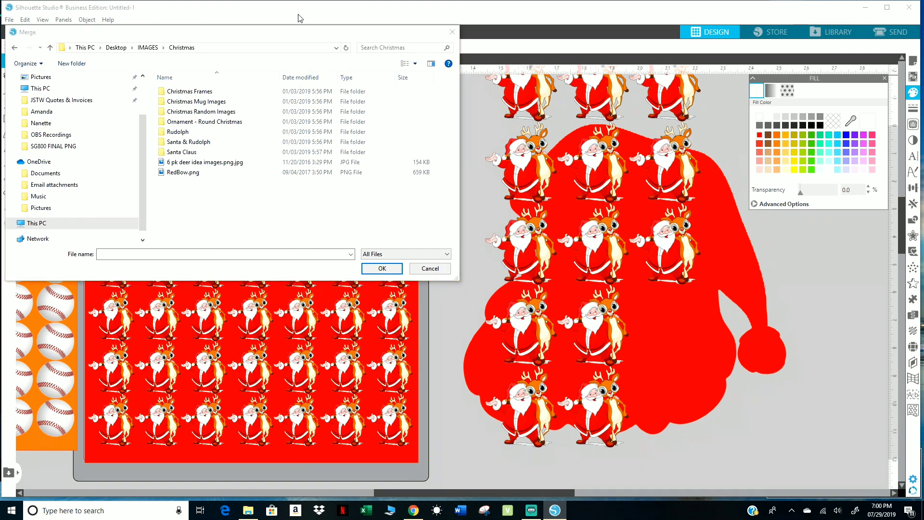
left_click(430, 269)
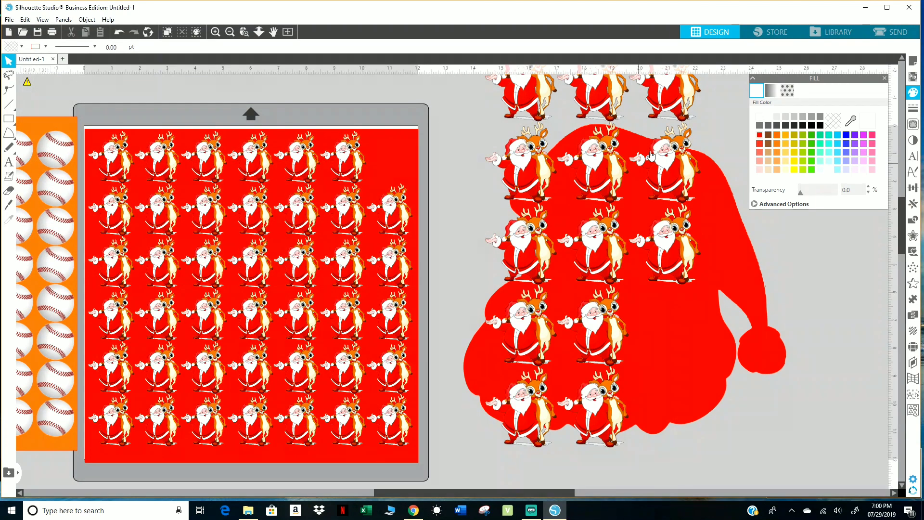
Shift the two third-column copies toward the hat's right edge and move two copies from above the shape into the hat beside them.
left_click_drag(663, 158, 690, 188)
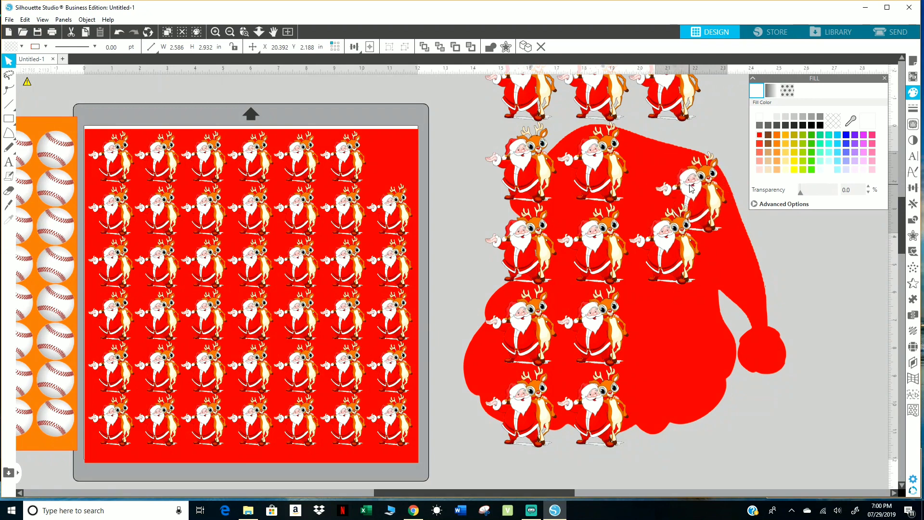
left_click_drag(684, 233, 735, 235)
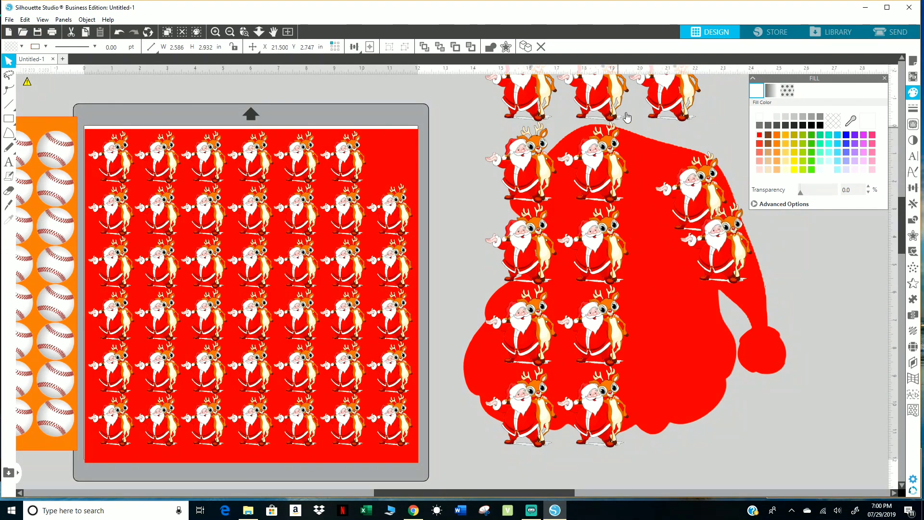
left_click_drag(647, 97, 627, 179)
left_click_drag(592, 96, 663, 246)
right_click(646, 283)
left_click(673, 224)
Shift the upper copies closer together inside the hat and move the last copy from above the shape into the gap below them.
left_click_drag(578, 255, 586, 244)
left_click_drag(533, 184, 566, 209)
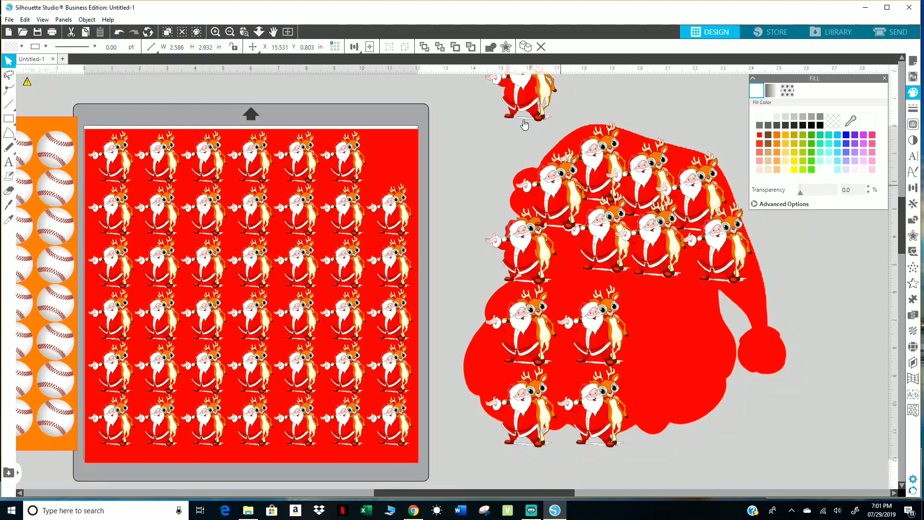
left_click_drag(519, 118, 602, 332)
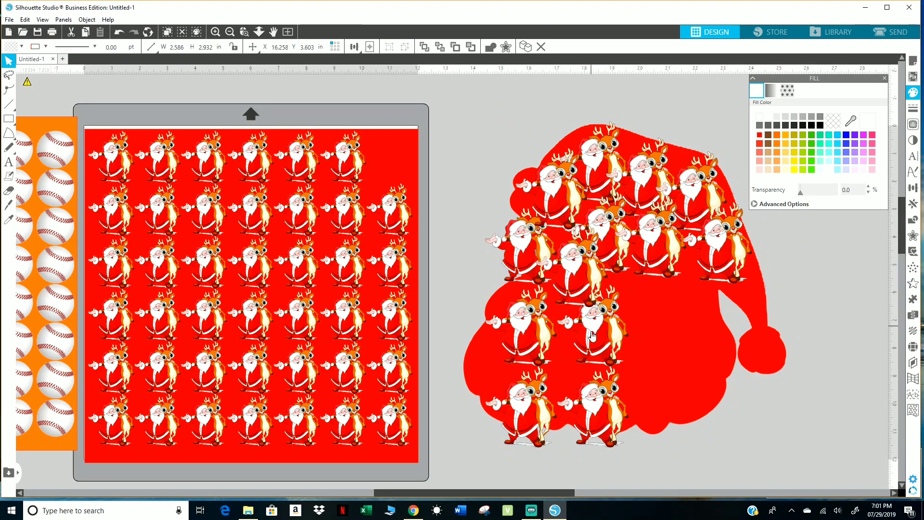
Bring the third-row copy of the inner column to the front and raise the bottom copy so it fits inside the Santa shape.
right_click(601, 332)
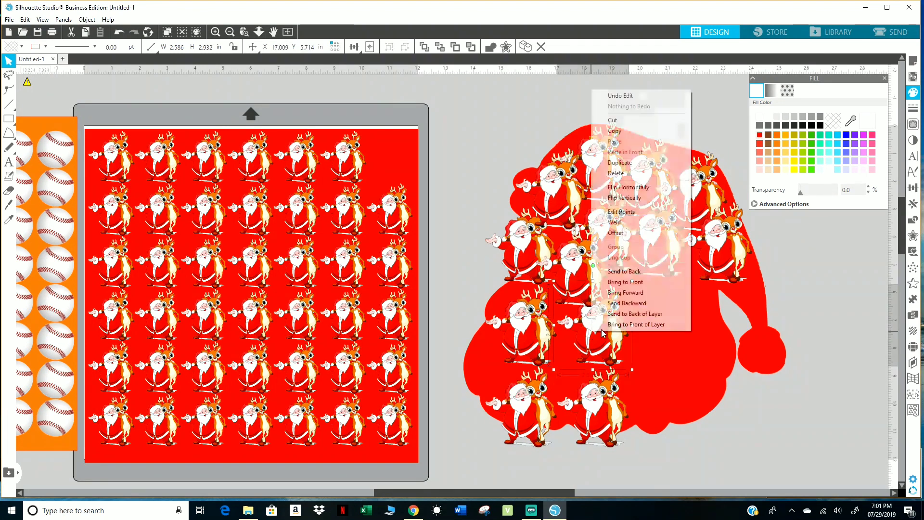
left_click(625, 281)
left_click(605, 407)
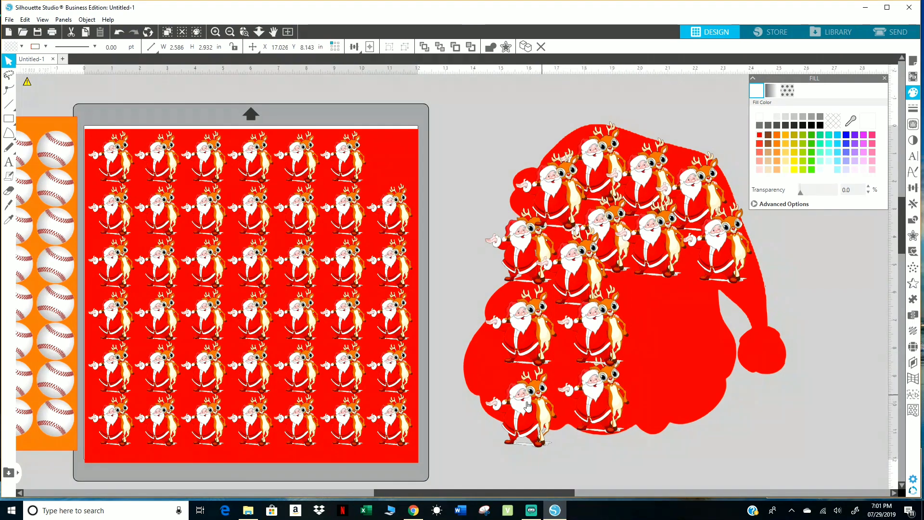
Rearrange the left-hand copies to follow the face and beard edge, closing the gaps with the inner copies.
left_click_drag(522, 404, 600, 296)
left_click(586, 284)
left_click_drag(580, 335, 571, 342)
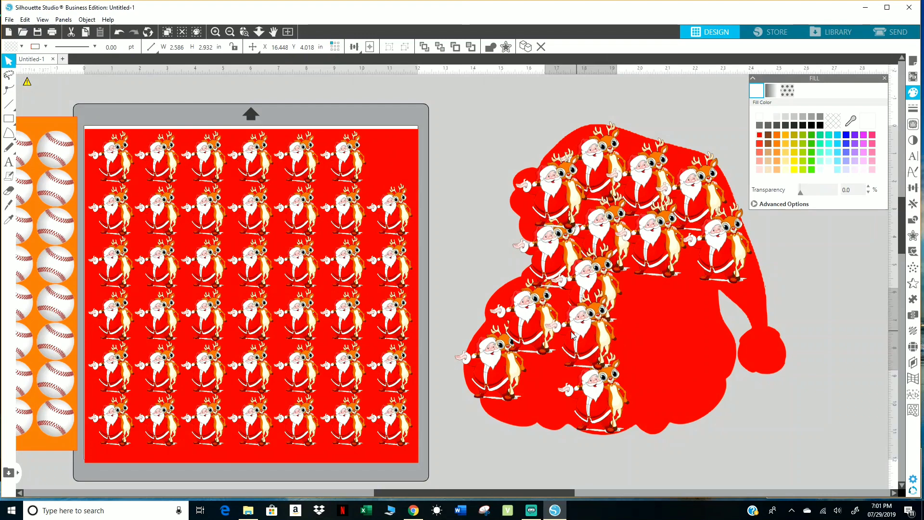
Duplicate the bottom Santa-and-reindeer to its left and nudge the copy into the gap along the beard's lower edge.
left_click(600, 398)
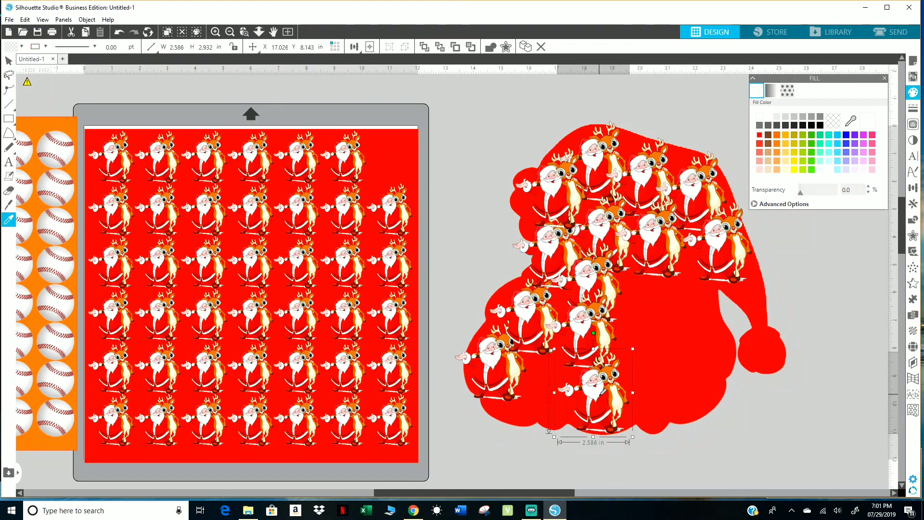
key("ctrl+Left")
left_click_drag(547, 405, 552, 394)
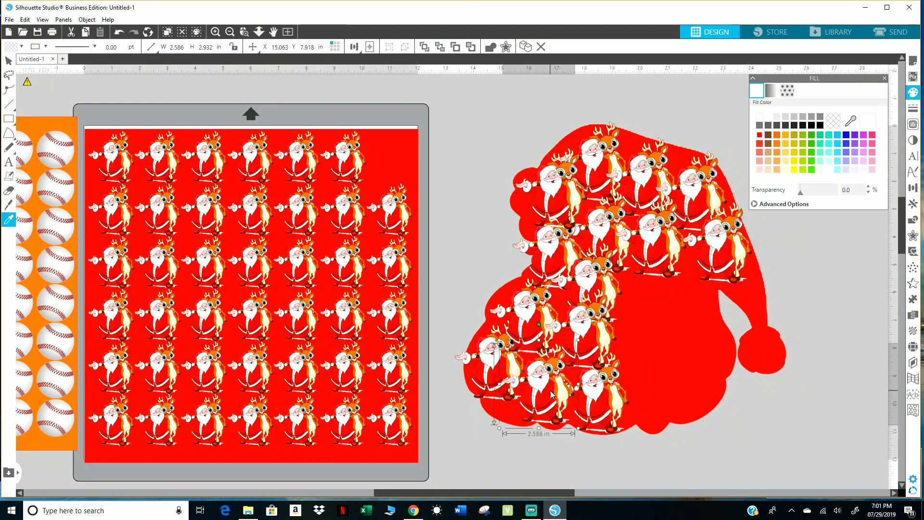
Duplicate the bottom Santa-and-reindeer to its right, then duplicate it below and above, placing the extra copies in the central gap and the beard's right edge.
left_click(594, 402)
key("ctrl+Right")
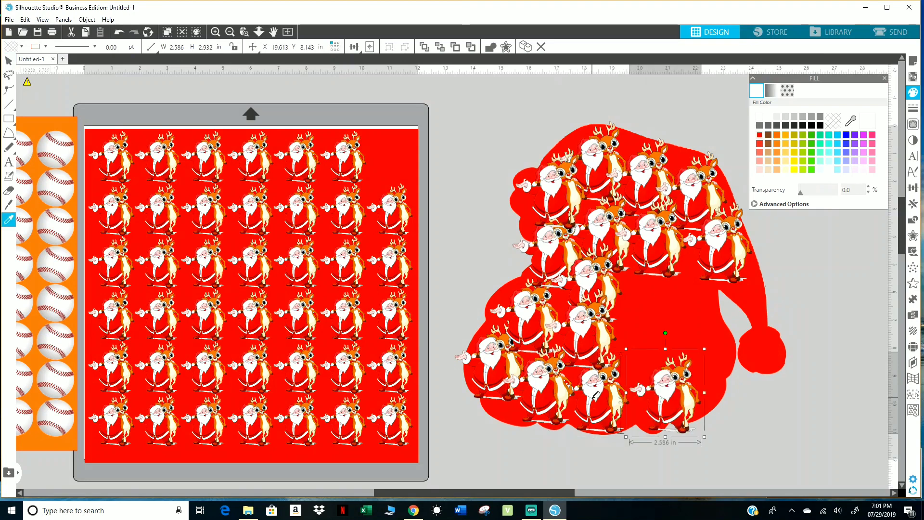
key("ctrl+Down")
left_click(650, 375)
key("ctrl+Up")
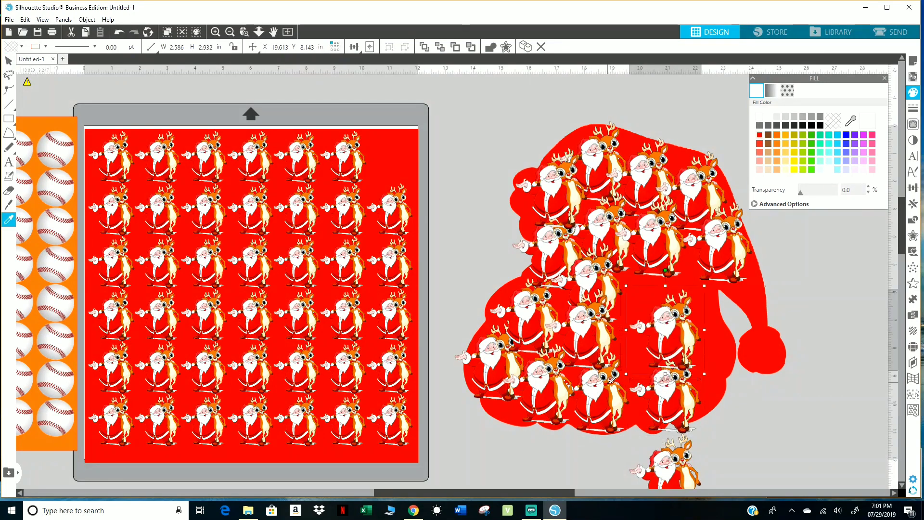
left_click_drag(668, 473, 657, 312)
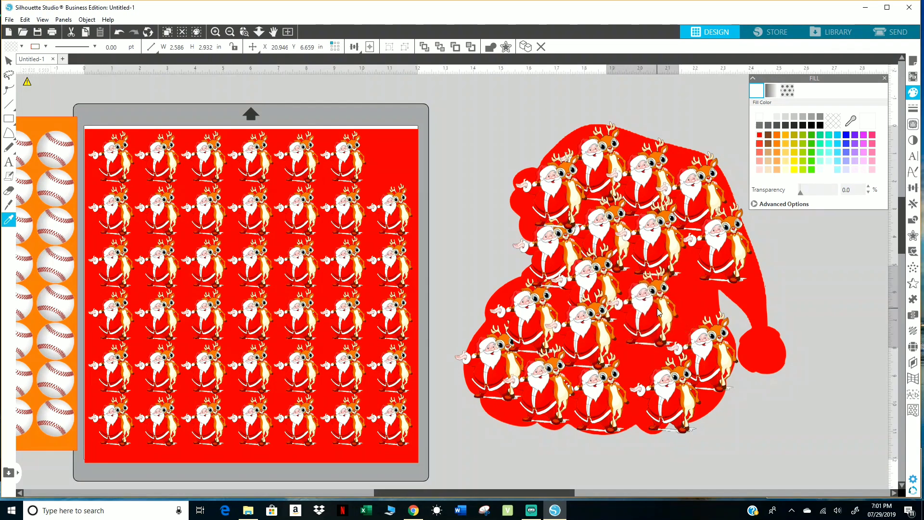
Duplicate the central copy below itself and move the new copy up into the gap beneath the right side of the hat.
key("Escape")
scroll(658, 312, "down", 1)
left_click(658, 312)
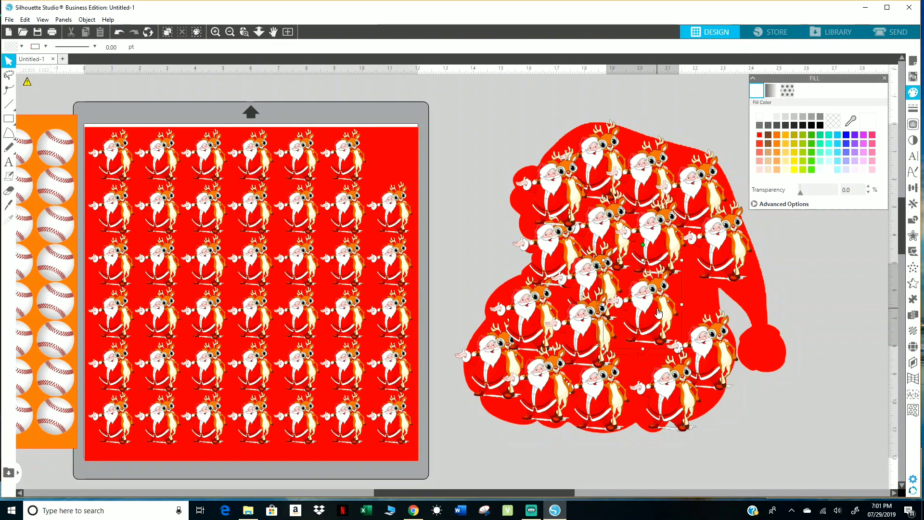
key("ctrl+Down")
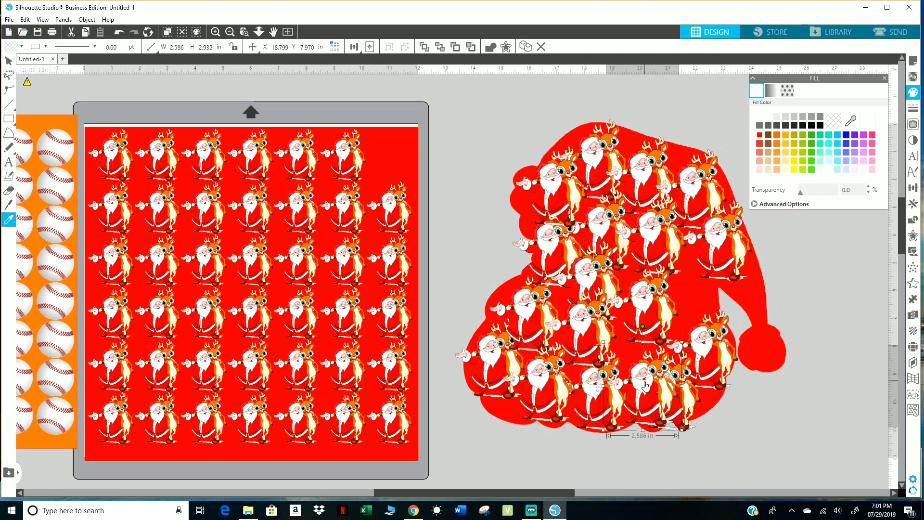
left_click_drag(668, 427, 718, 324)
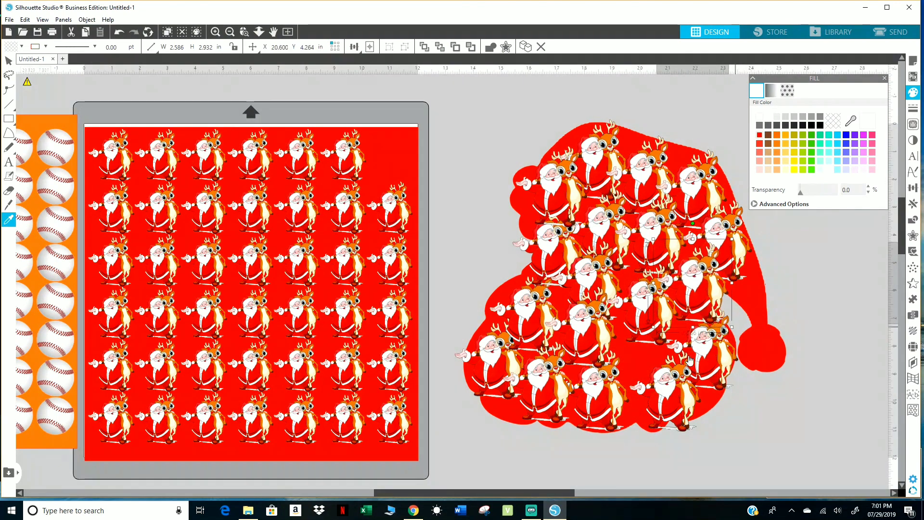
Duplicate the copy at the beard's right edge to its right and move the duplicate over the hat's pompom.
left_click(711, 367)
key("ctrl+Right")
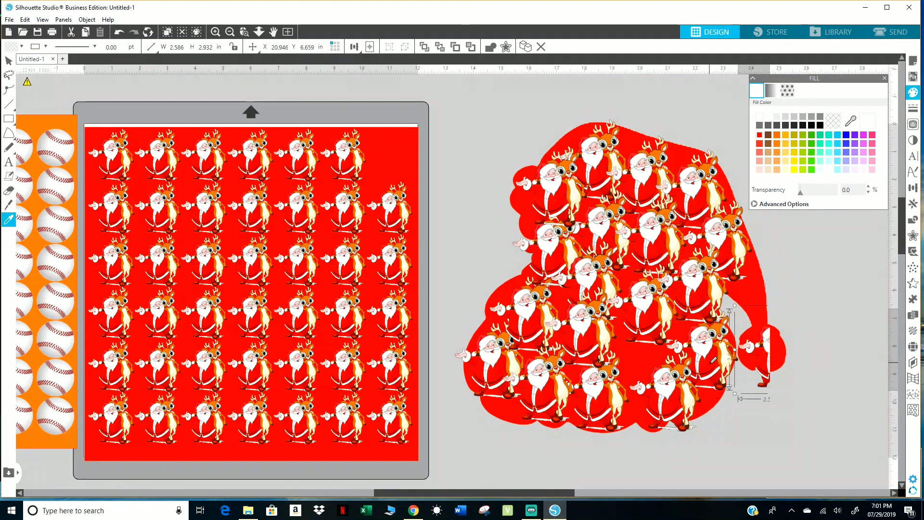
left_click_drag(779, 349, 754, 323)
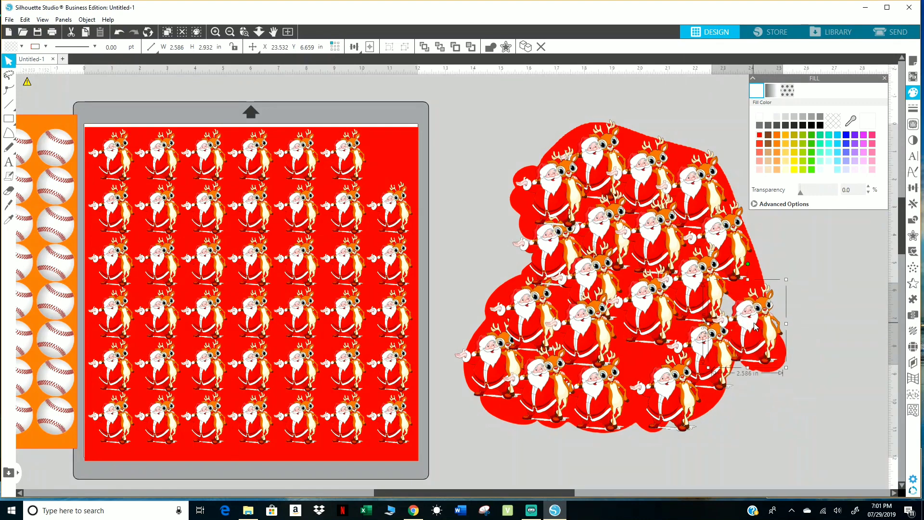
Place a copy in the gap above the bottom row, then bring the bottom-right copy to the front and nudge it slightly upward.
left_click_drag(660, 393, 631, 362)
right_click(672, 389)
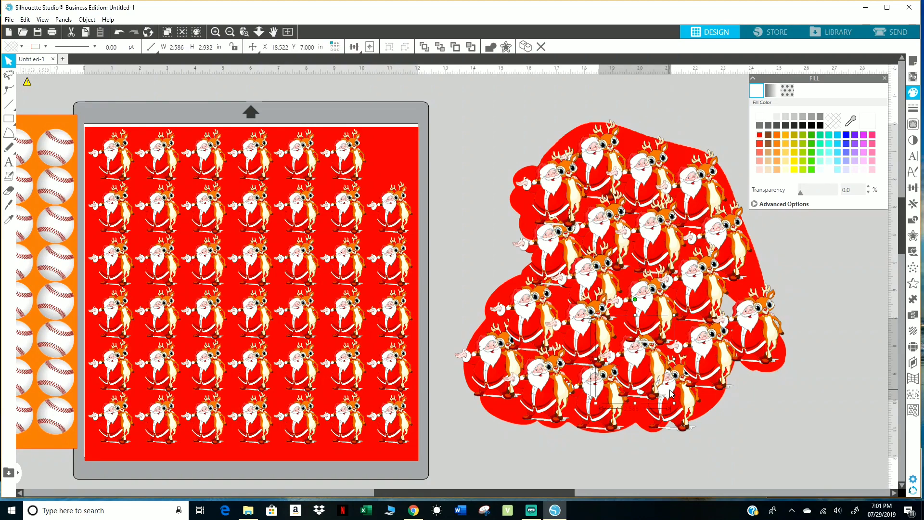
left_click(680, 414)
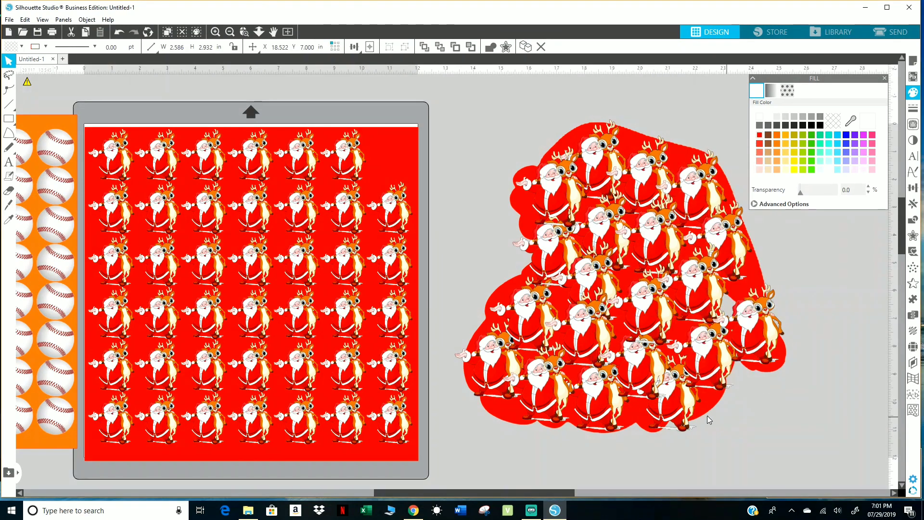
right_click(679, 409)
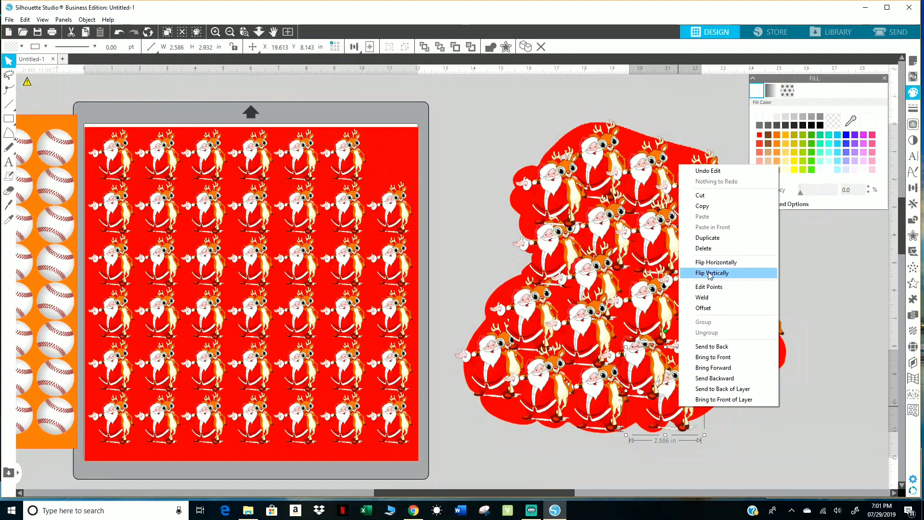
left_click(712, 356)
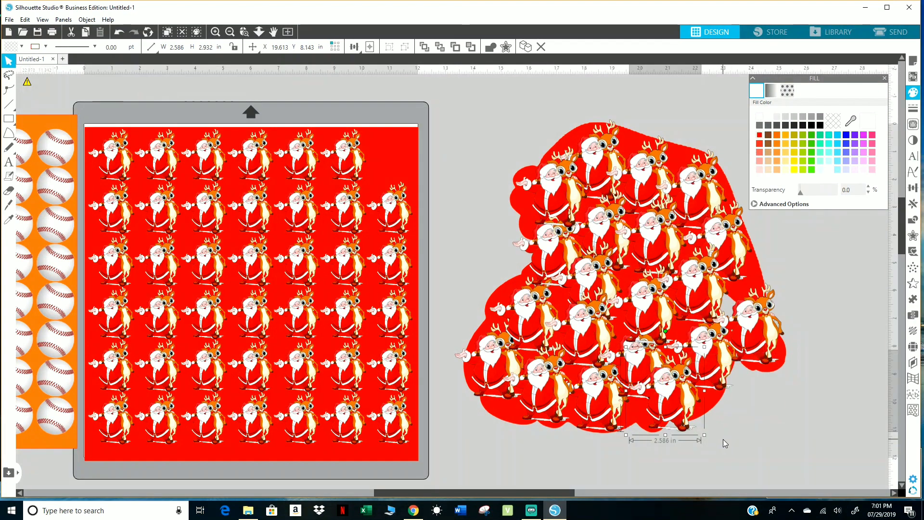
left_click(725, 443)
left_click_drag(662, 409, 662, 404)
left_click(661, 440)
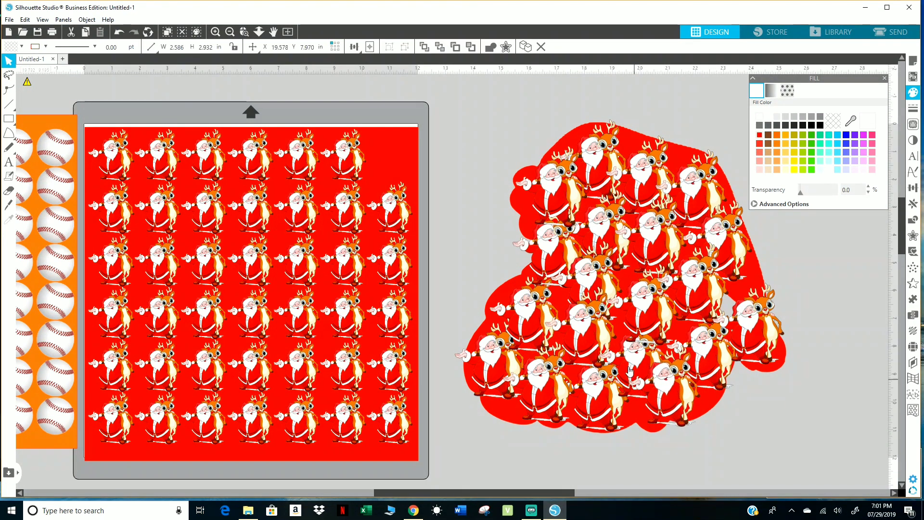
Bring the leftmost beard copy and the copy at the beard's right edge to the front of the overlapping figures.
right_click(653, 356)
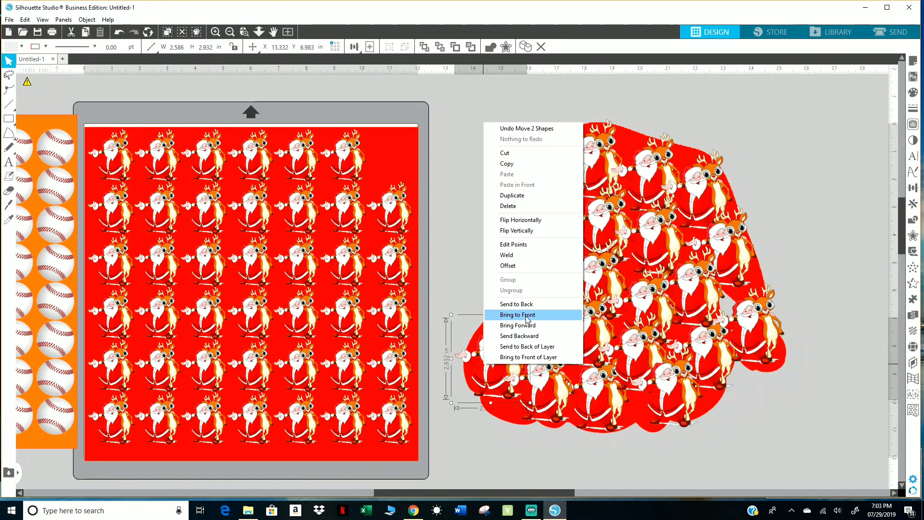
left_click(517, 315)
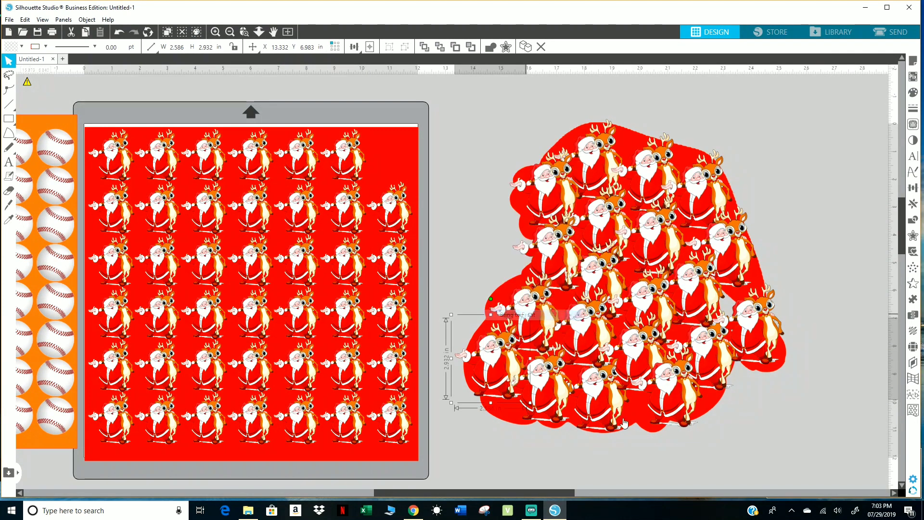
left_click(723, 455)
right_click(712, 360)
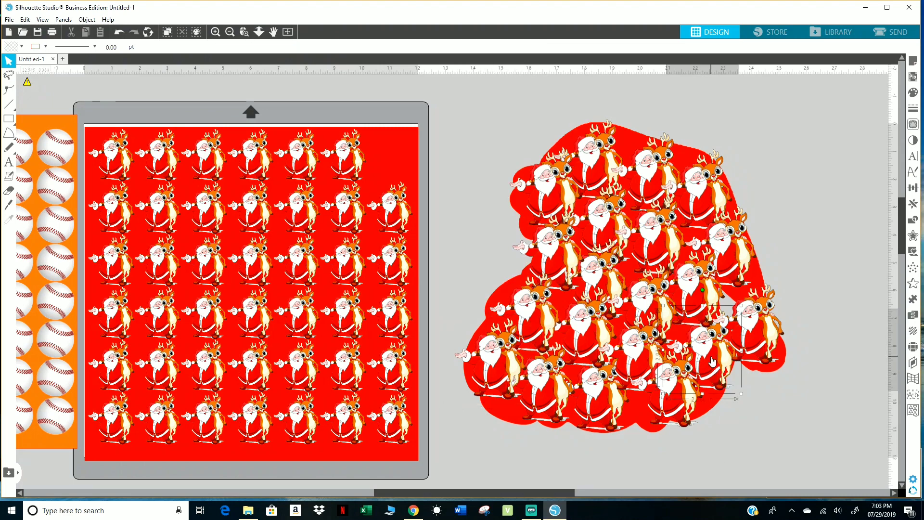
left_click(739, 308)
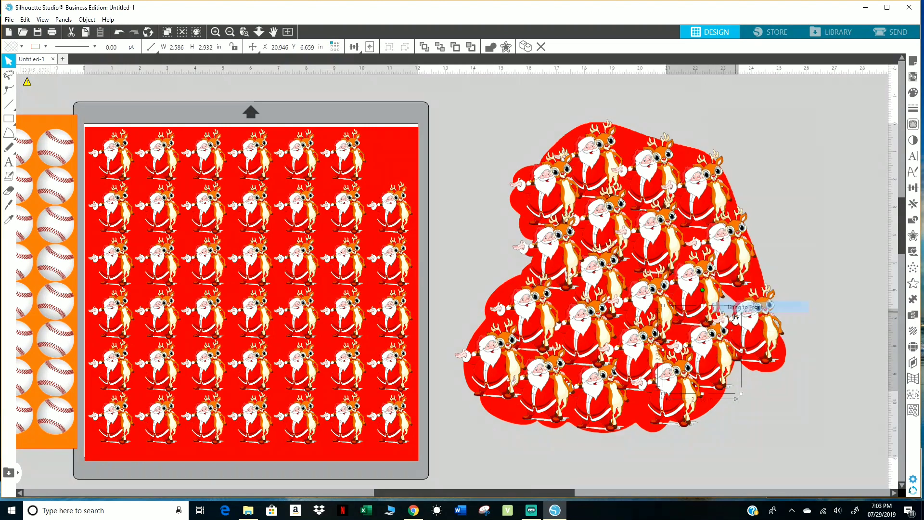
left_click(758, 440)
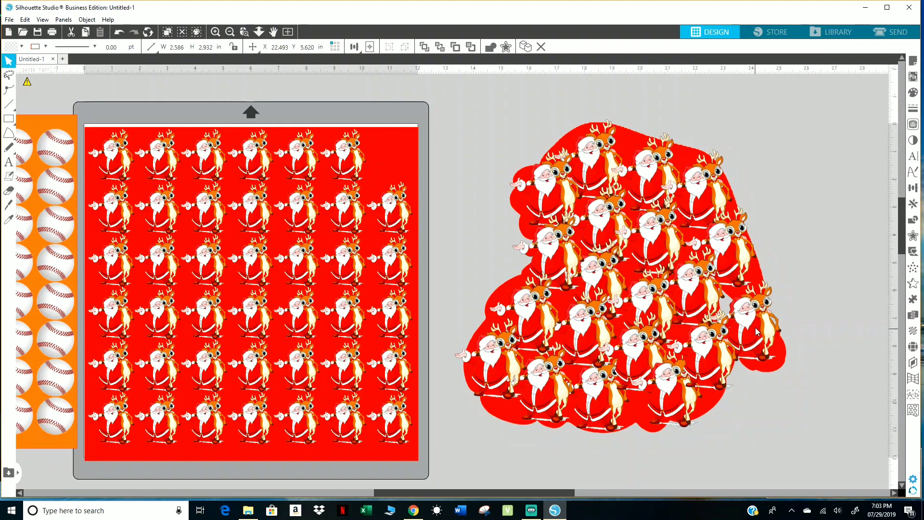